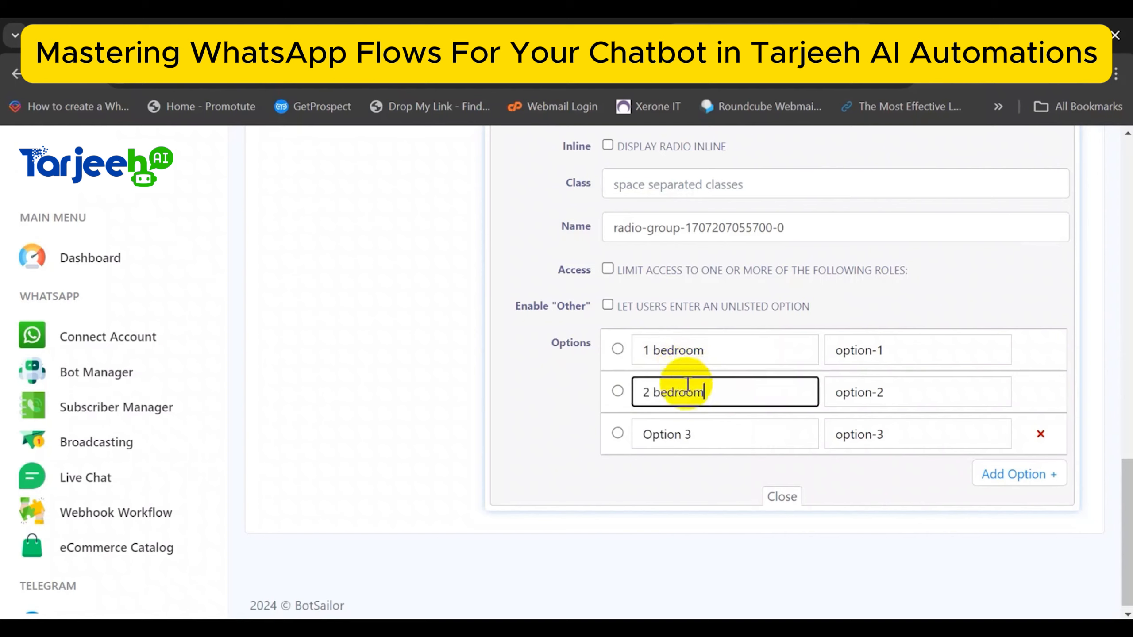
Label the third Bedrooms option "3 bedroom" and set the three option values to 1, 2 and 2
{"action": "triple_click", "coordinate": [686, 430]}
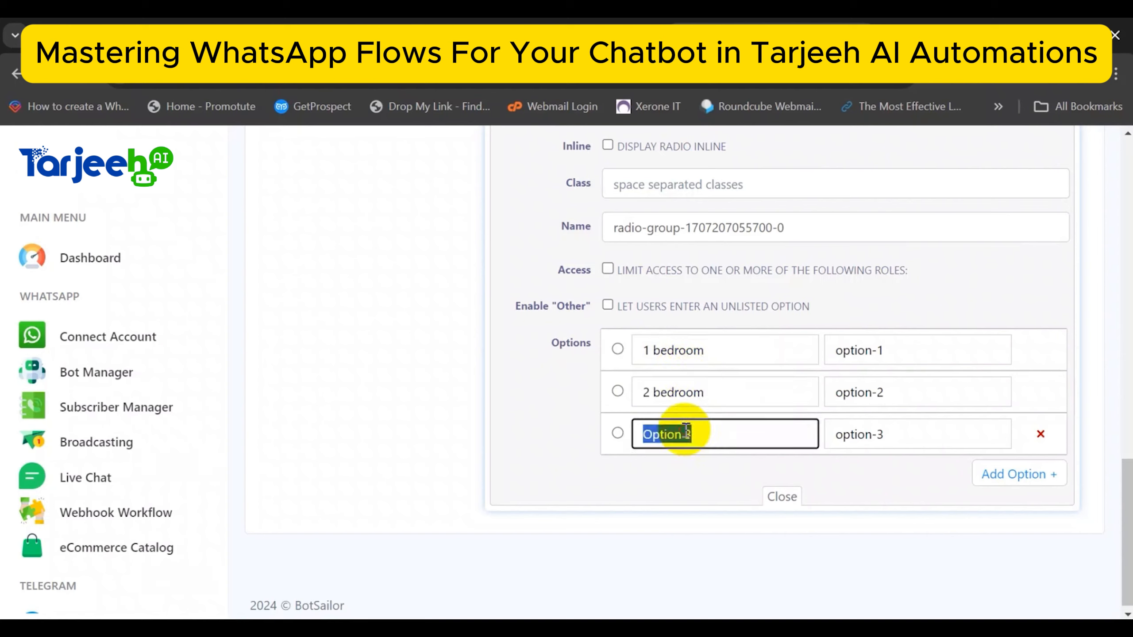
{"action": "type", "text": "3 bedroom"}
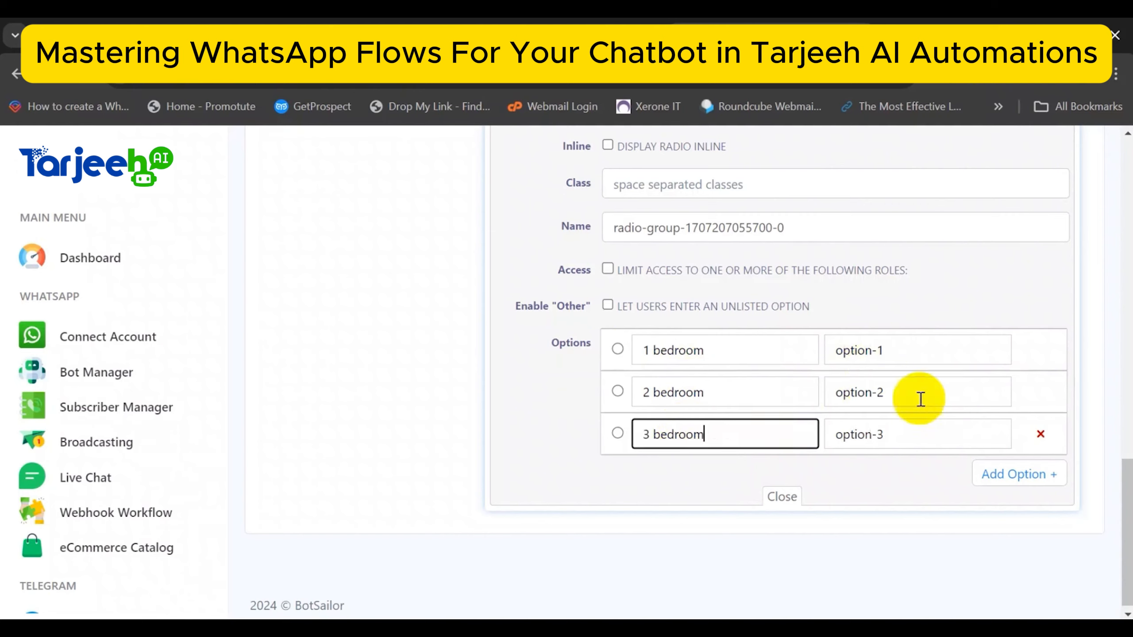
{"action": "left_click", "coordinate": [885, 342]}
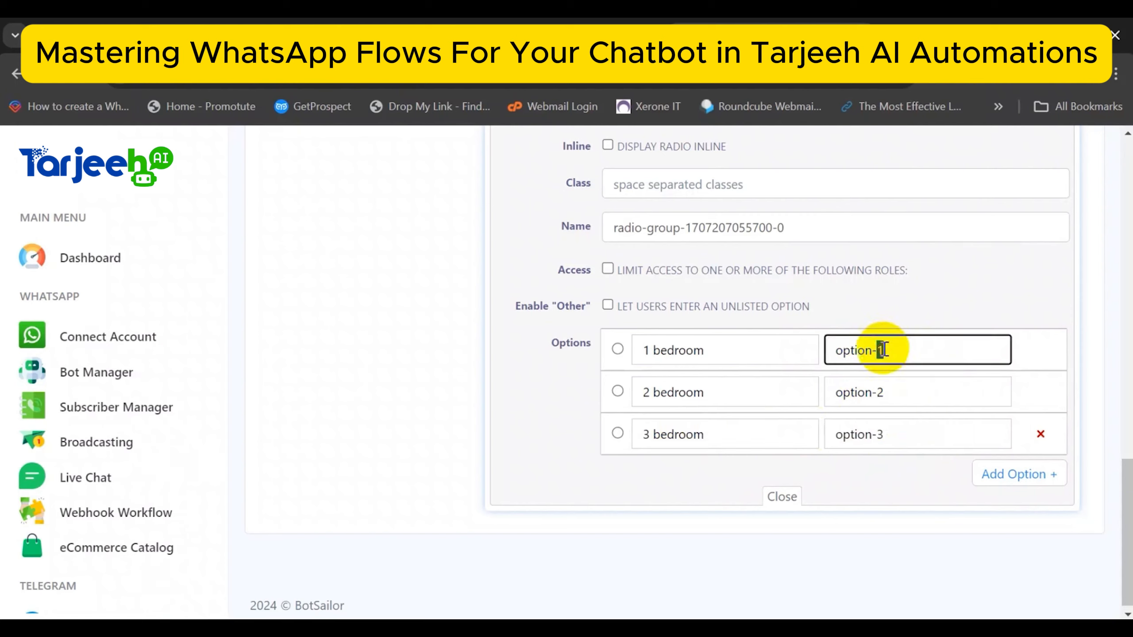
{"action": "key", "text": "ctrl+a"}
{"action": "type", "text": "1"}
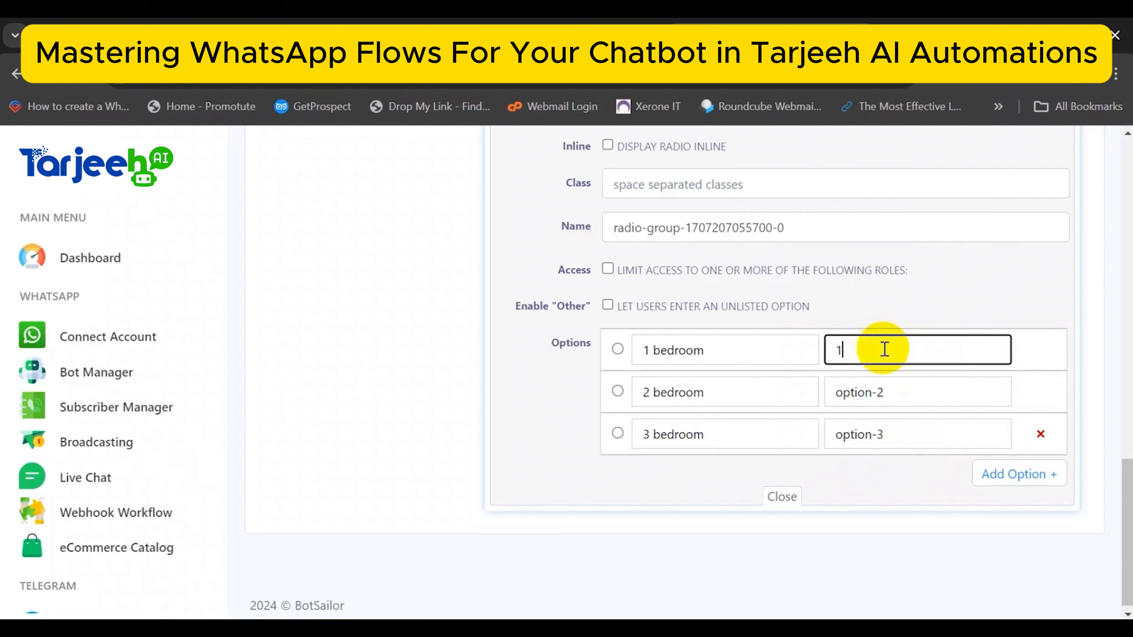
{"action": "left_click", "coordinate": [915, 384]}
{"action": "key", "text": "ctrl+a"}
{"action": "type", "text": "2"}
{"action": "left_click", "coordinate": [915, 442]}
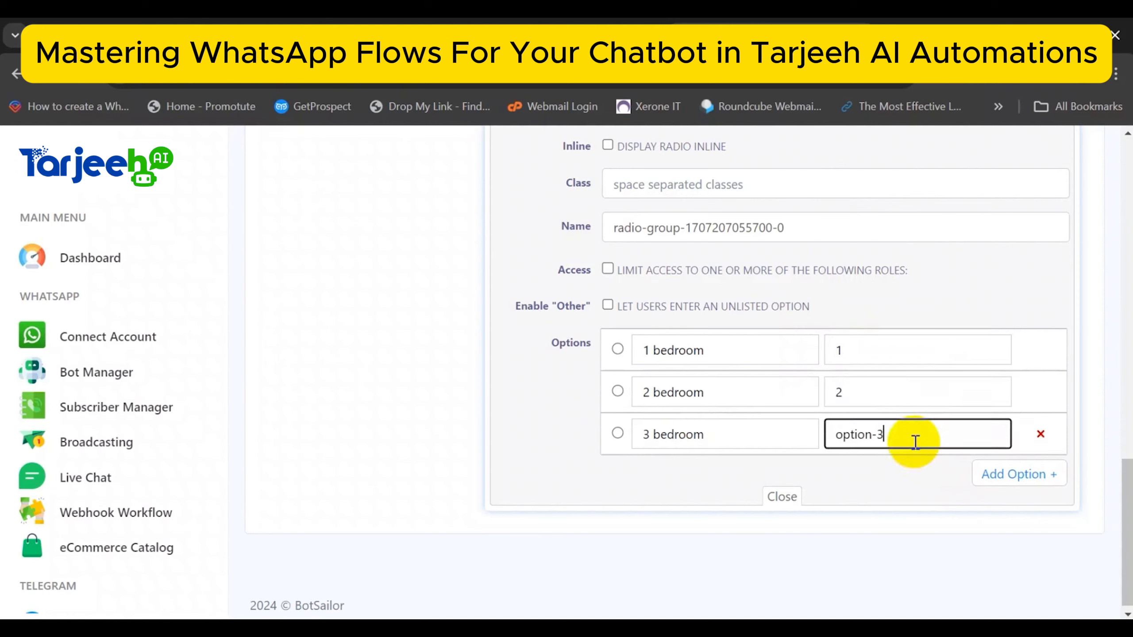
{"action": "key", "text": "ctrl+a"}
{"action": "type", "text": "2"}
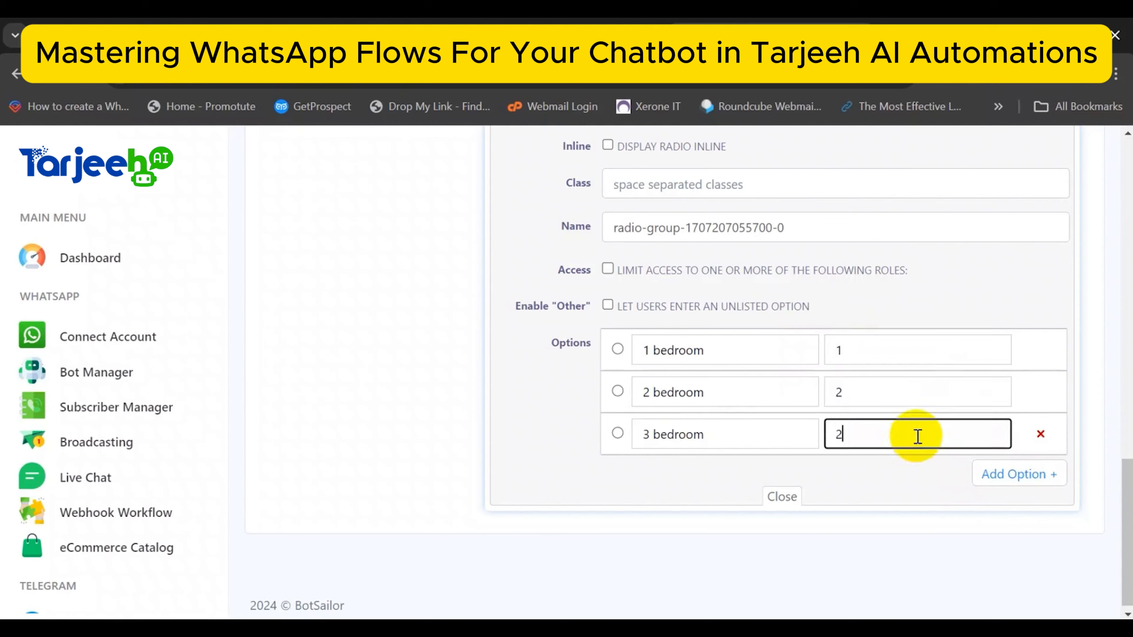
{"action": "left_click", "coordinate": [782, 496]}
Add another radio group to the form directly below the Bedrooms field
{"action": "scroll", "coordinate": [553, 431], "scroll_direction": "up", "scroll_amount": 5}
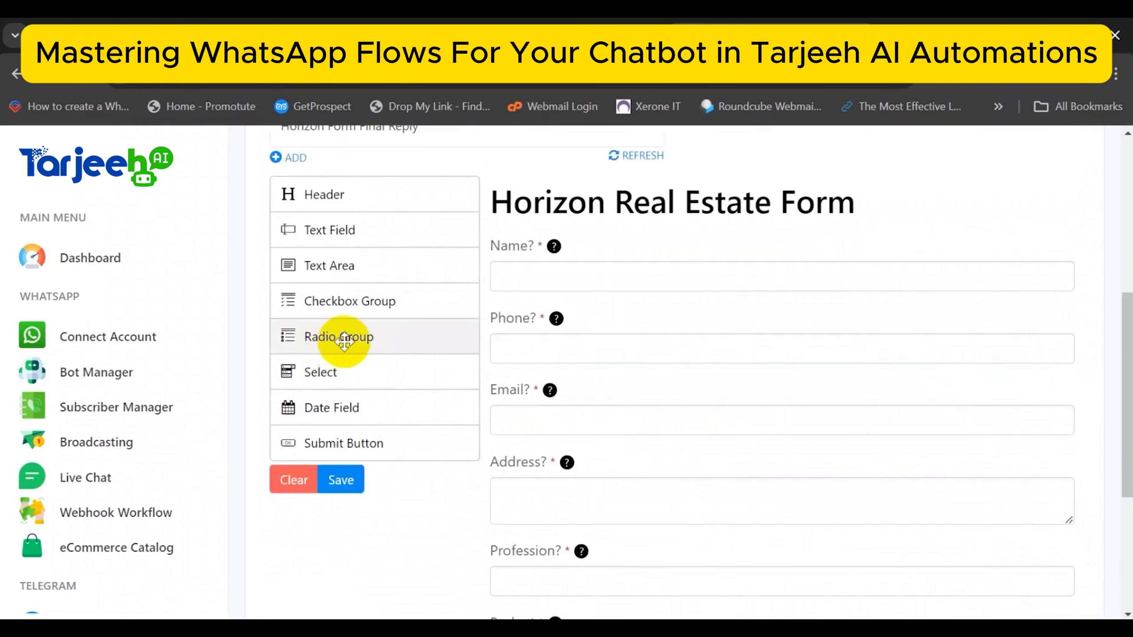
{"action": "left_click_drag", "start_coordinate": [363, 338], "coordinate": [628, 525]}
{"action": "scroll", "coordinate": [607, 471], "scroll_direction": "down", "scroll_amount": 5}
{"action": "scroll", "coordinate": [628, 524], "scroll_direction": "down", "scroll_amount": 2}
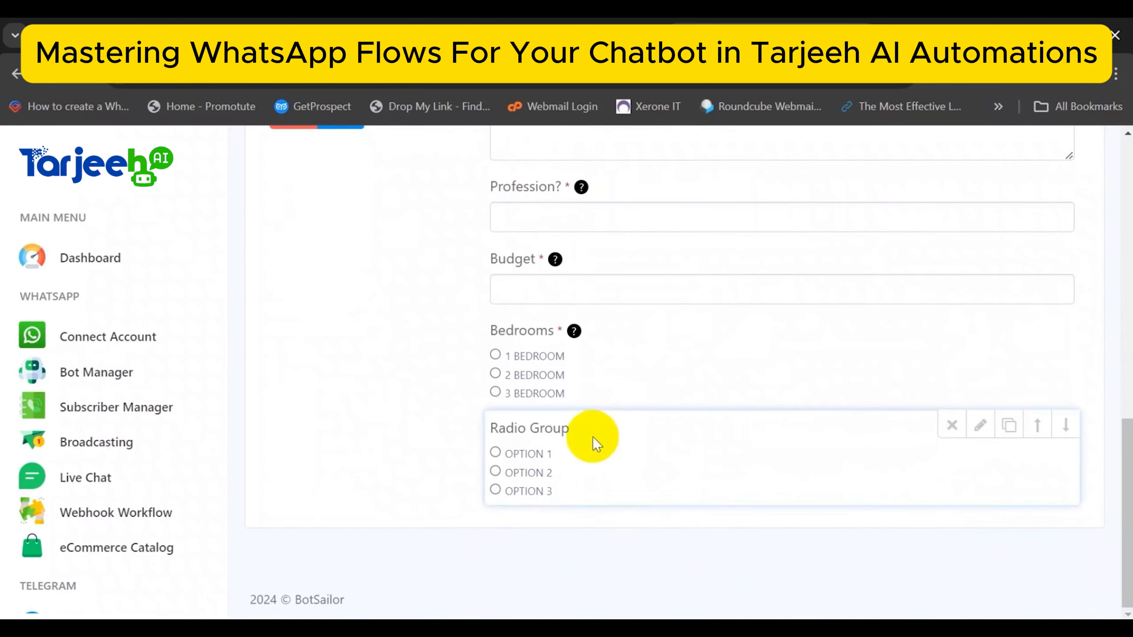
Make the new radio group required, labelled "Washrooms", with the help text "How many washrooms you need?"
{"action": "double_click", "coordinate": [621, 429]}
{"action": "scroll", "coordinate": [712, 443], "scroll_direction": "down", "scroll_amount": 2}
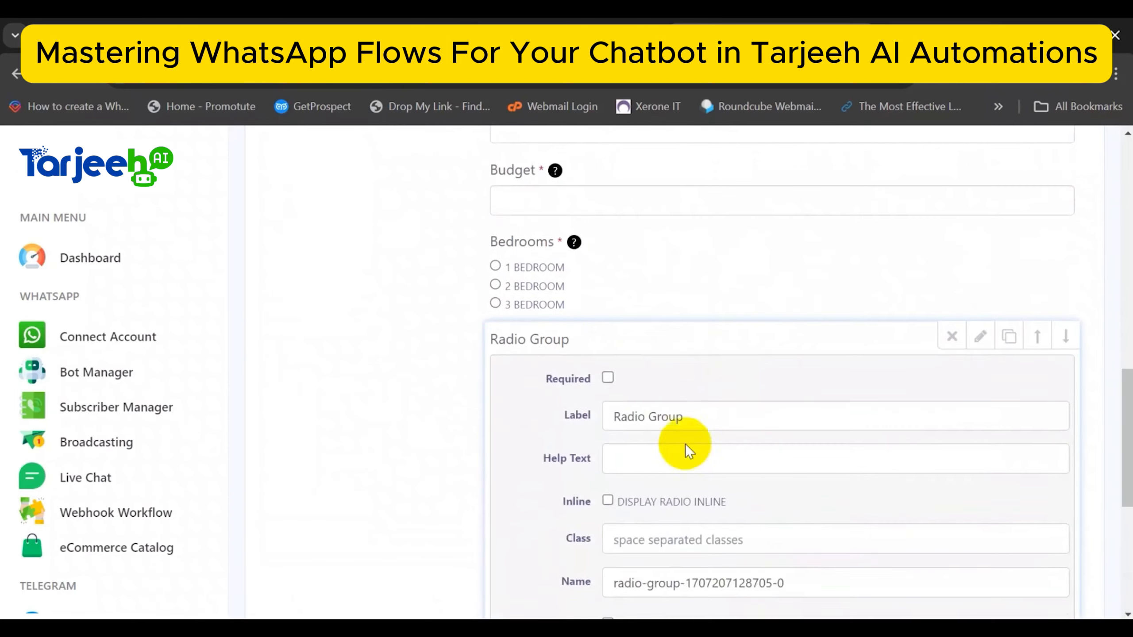
{"action": "left_click", "coordinate": [609, 377]}
{"action": "triple_click", "coordinate": [660, 413]}
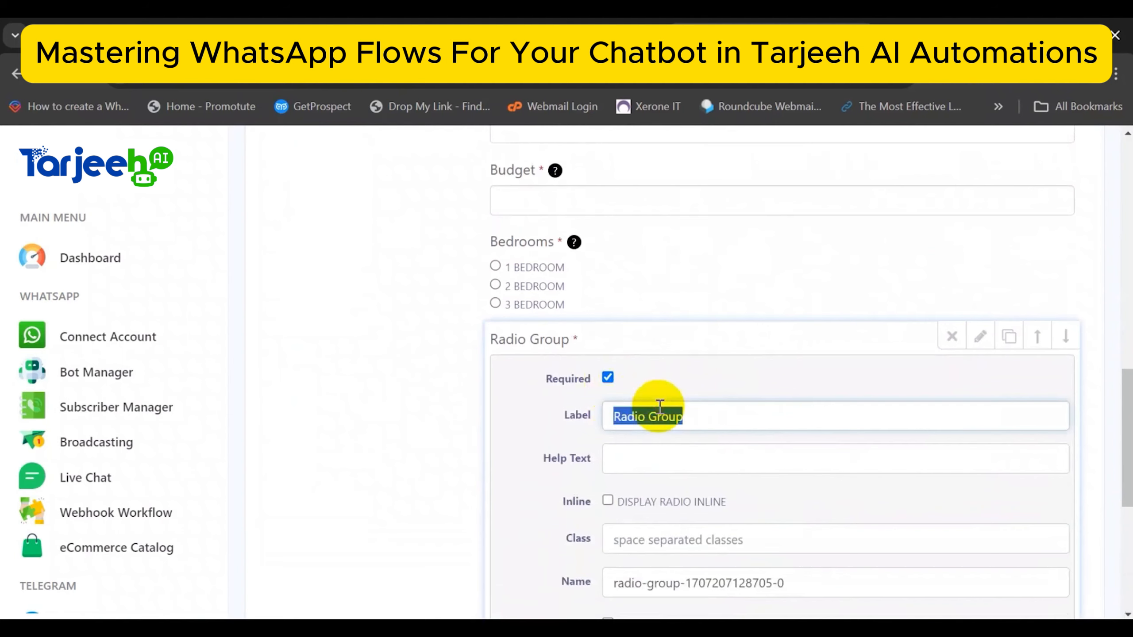
{"action": "type", "text": "Washrooms"}
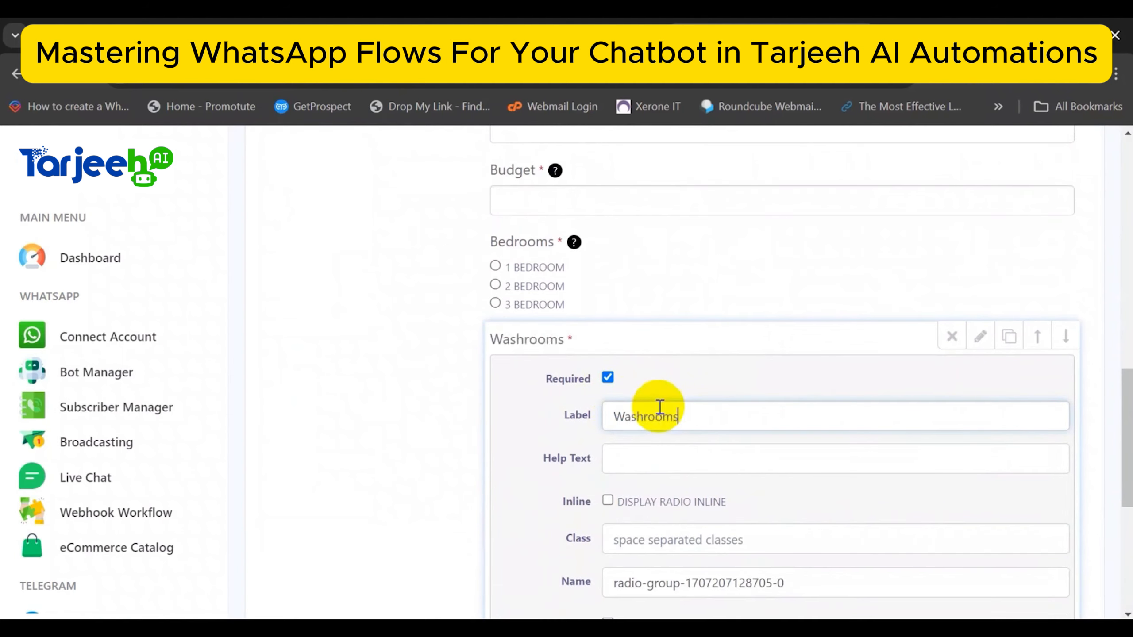
{"action": "scroll", "coordinate": [658, 417], "scroll_direction": "down", "scroll_amount": 2}
{"action": "left_click", "coordinate": [634, 368]}
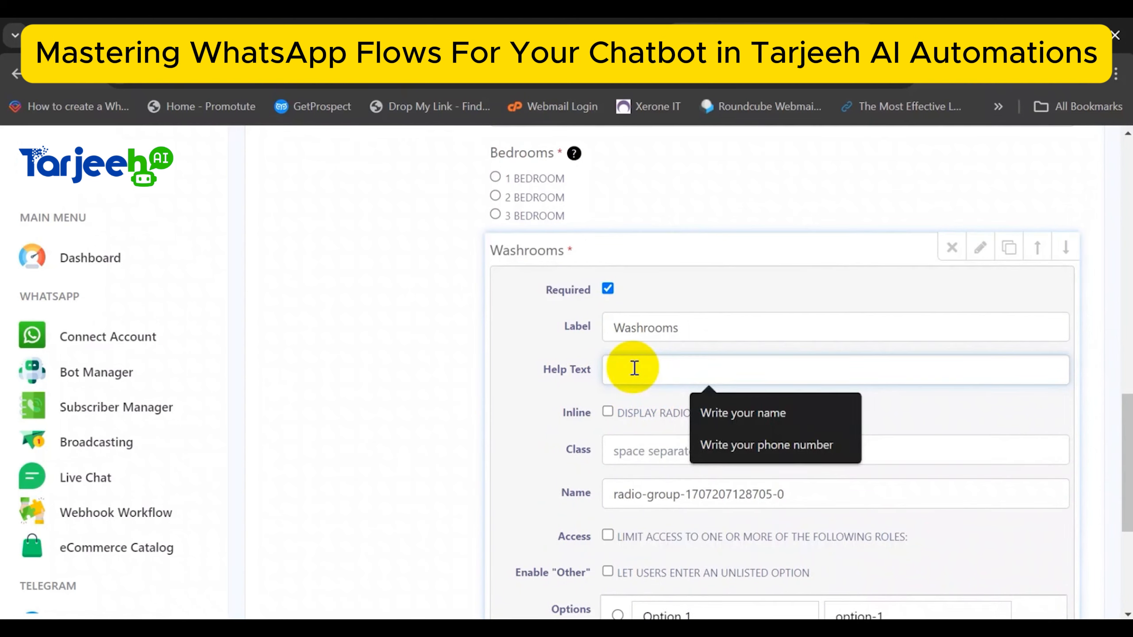
{"action": "type", "text": "Ho"}
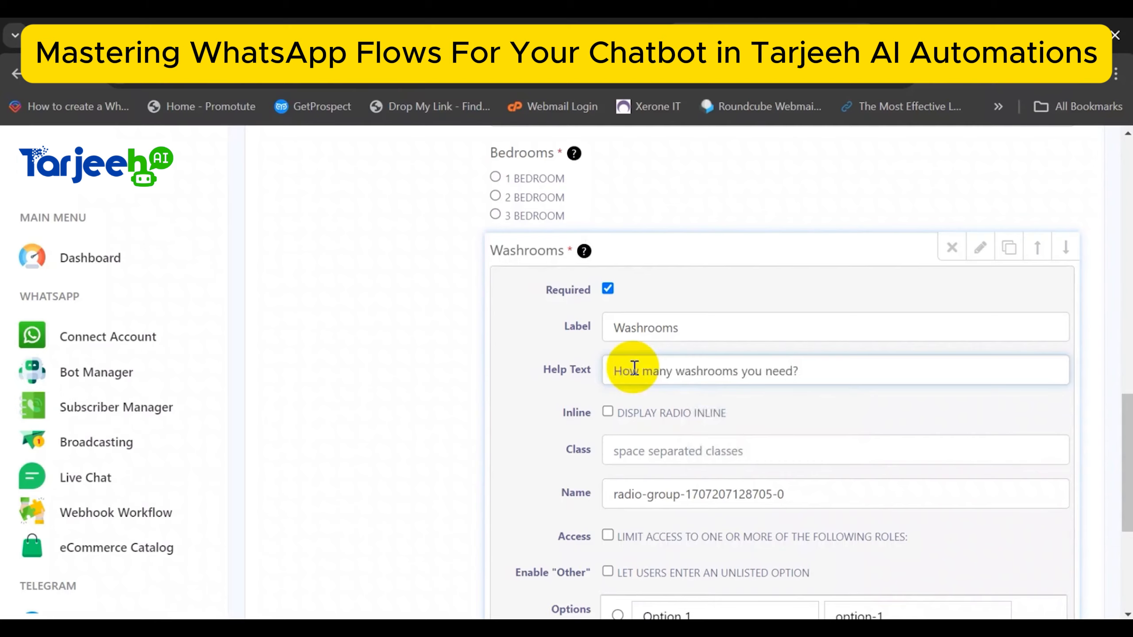
Label the three Washrooms options "1 washroom", "2 washroom" and "3 washroom"
{"action": "scroll", "coordinate": [635, 368], "scroll_direction": "down", "scroll_amount": 6}
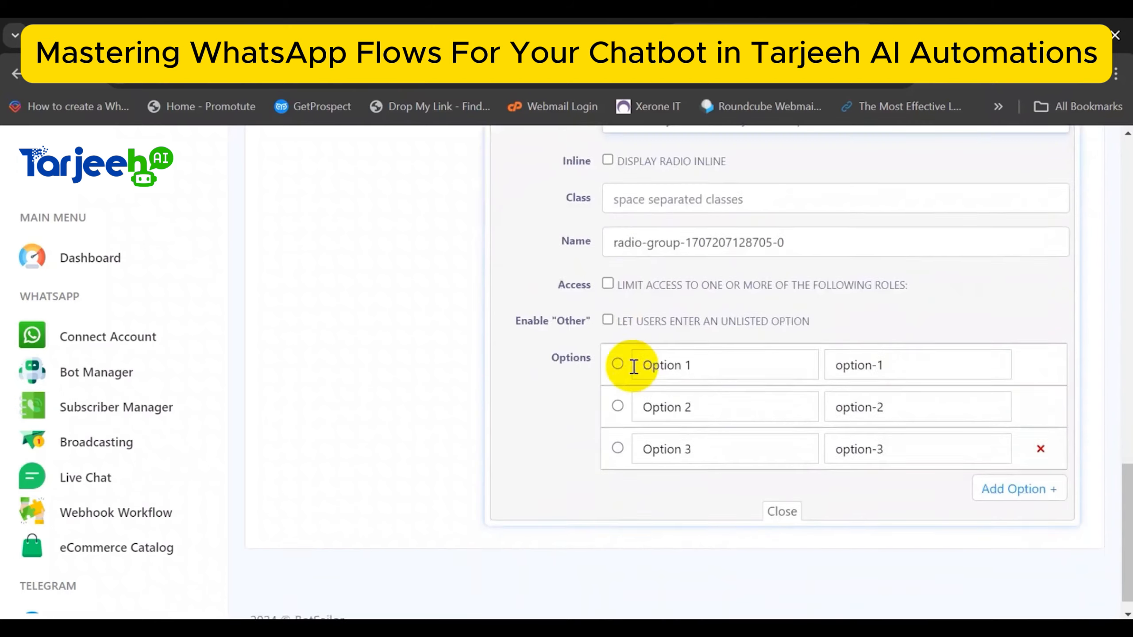
{"action": "triple_click", "coordinate": [708, 348]}
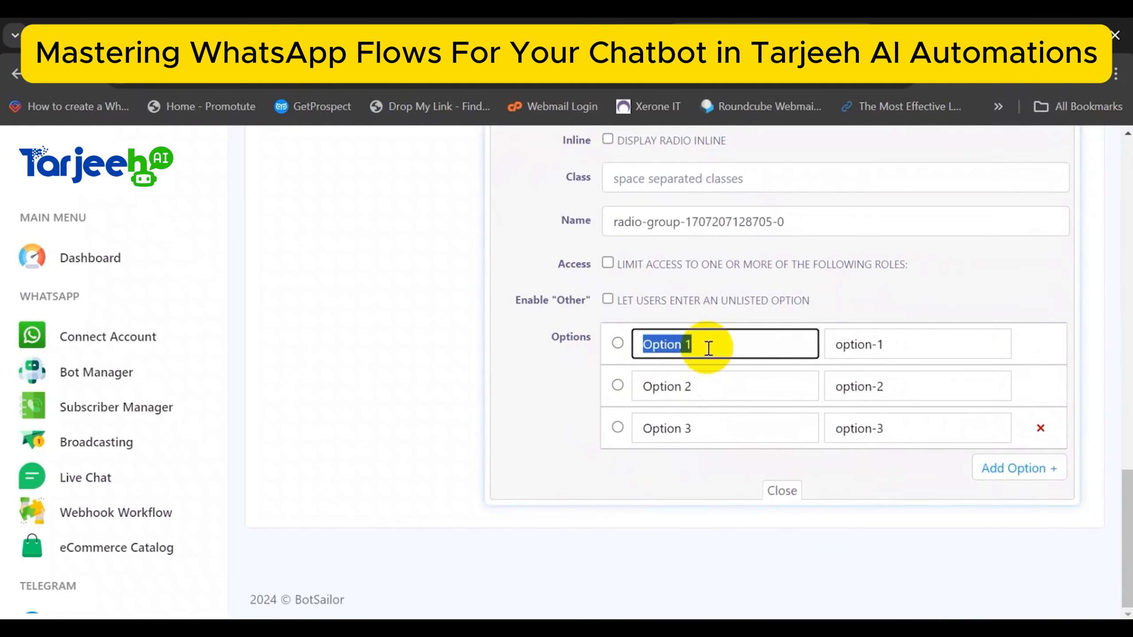
{"action": "type", "text": "1 washroom"}
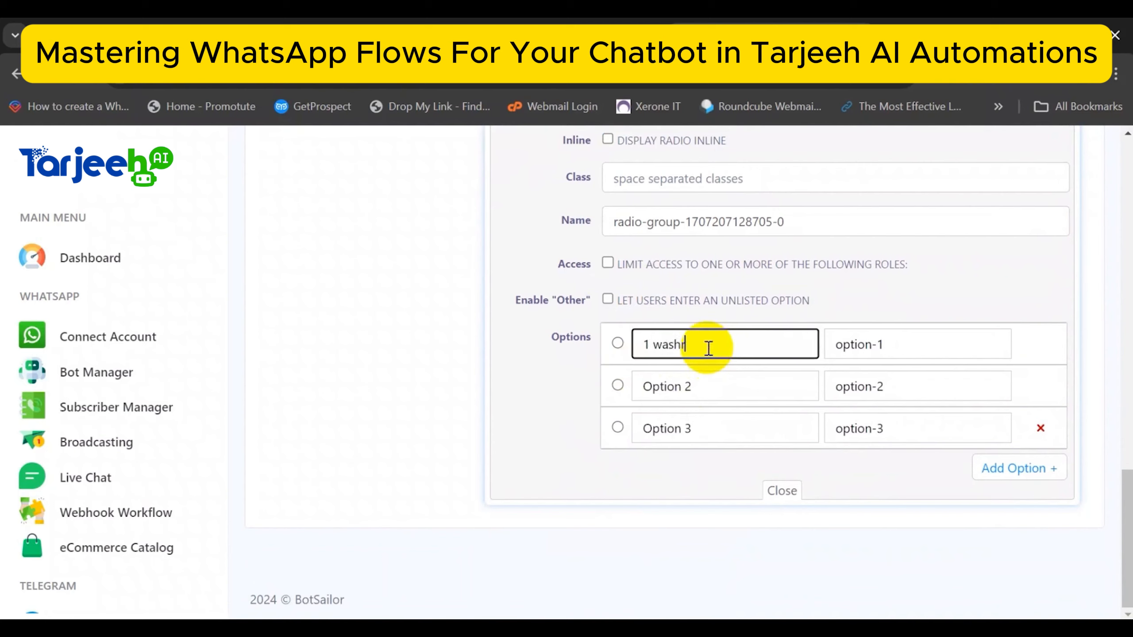
{"action": "triple_click", "coordinate": [695, 375]}
{"action": "type", "text": "2 washroom"}
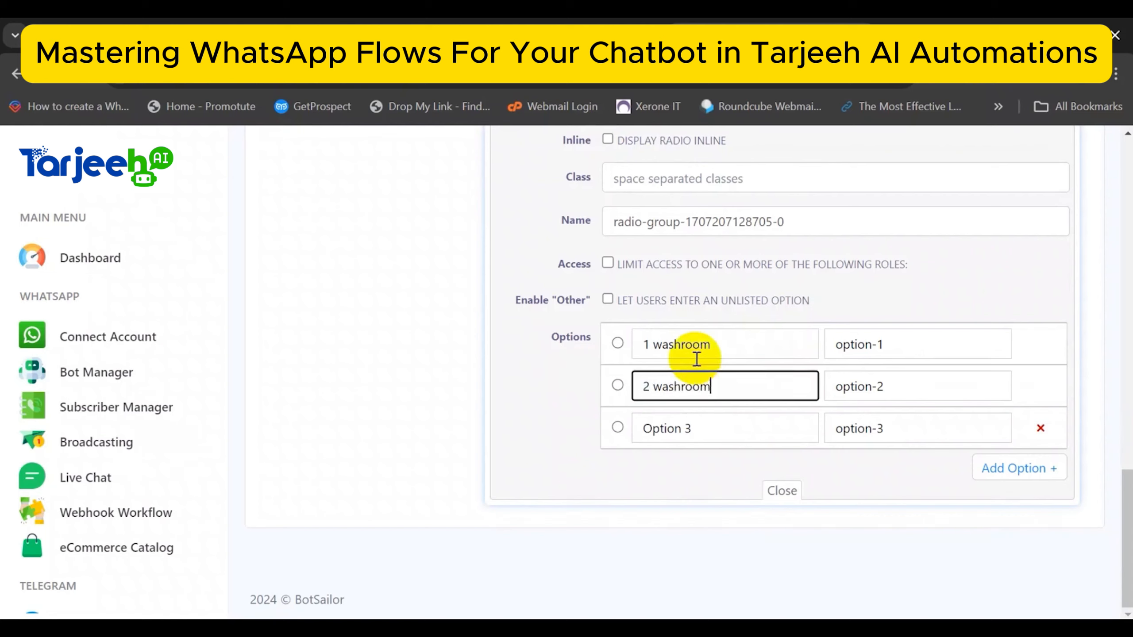
{"action": "triple_click", "coordinate": [696, 427]}
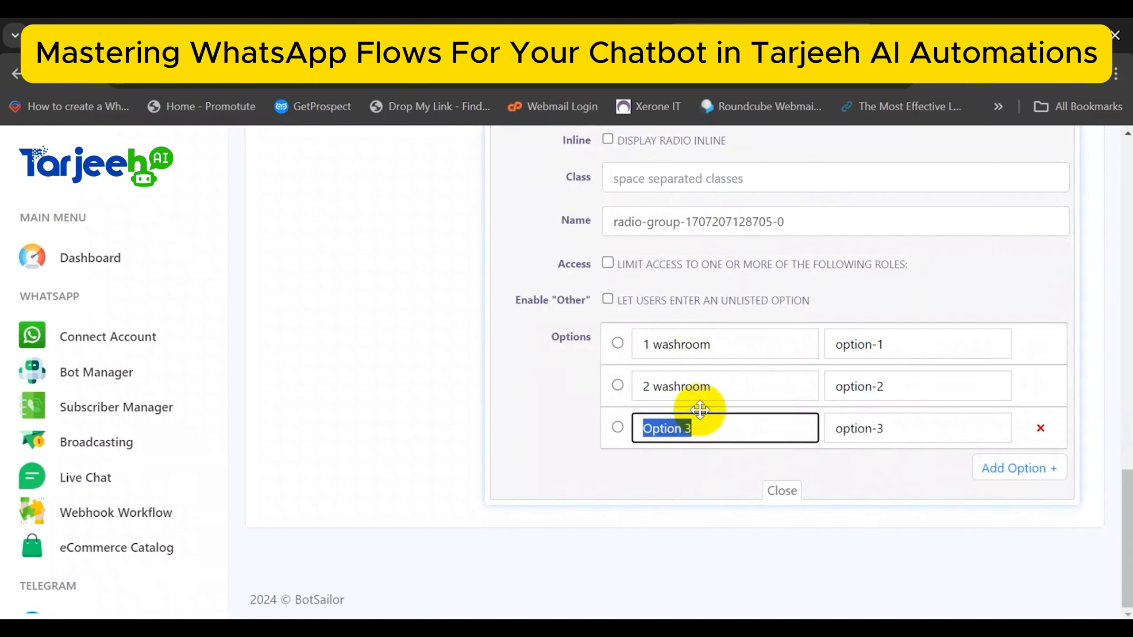
{"action": "type", "text": "3 washroom"}
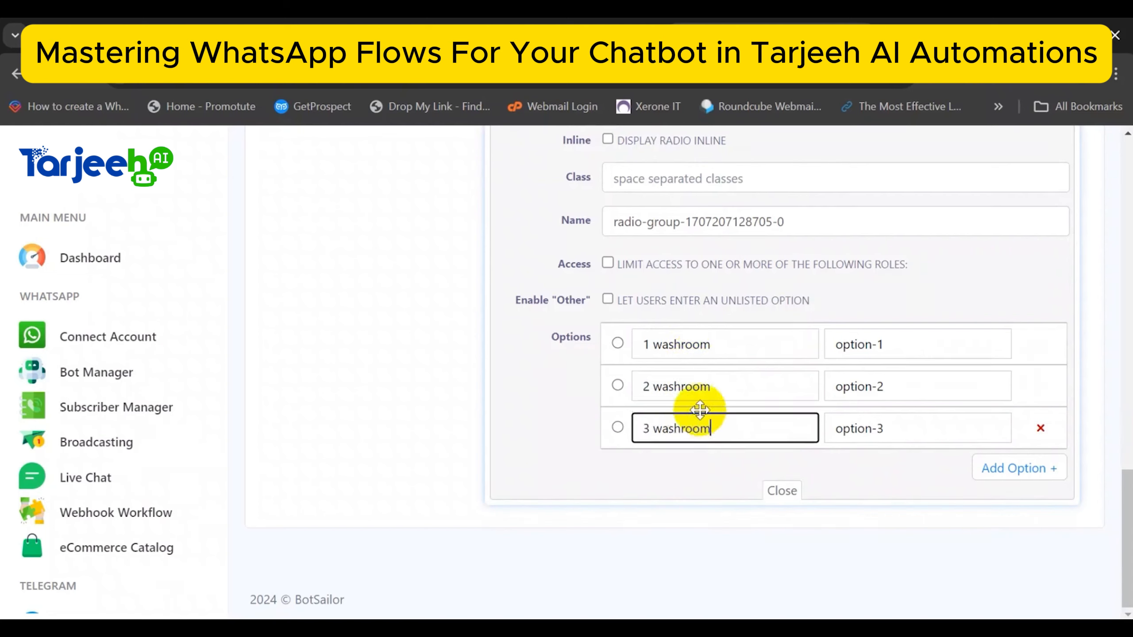
Set the values of the three Washrooms options to 1, 2 and 3, and close the field's settings
{"action": "triple_click", "coordinate": [888, 345]}
{"action": "type", "text": "1"}
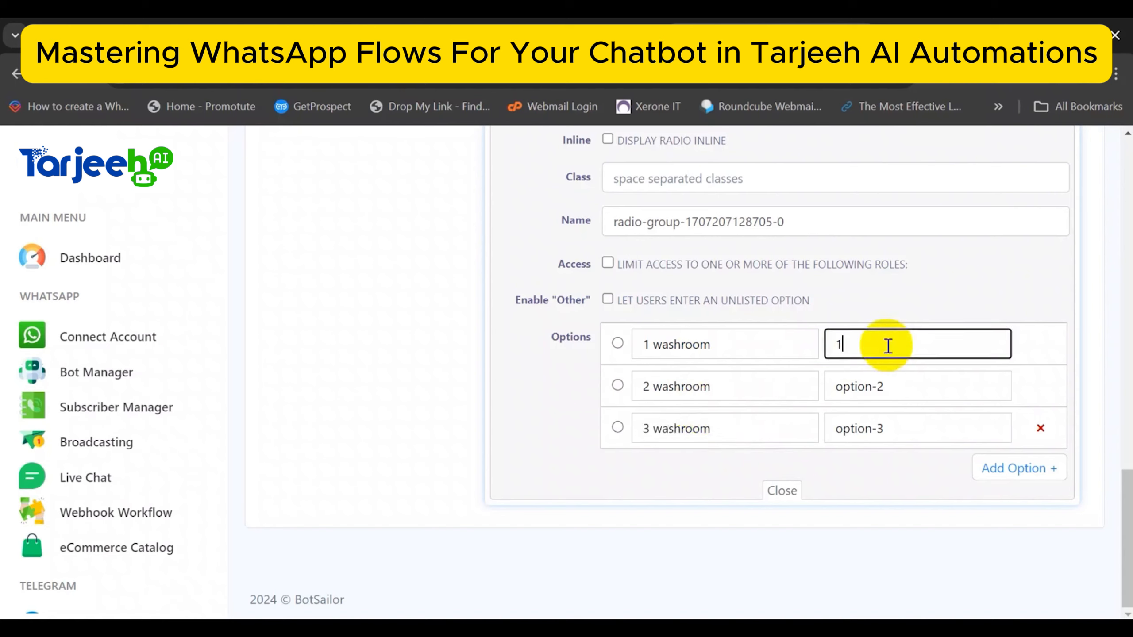
{"action": "triple_click", "coordinate": [898, 382]}
{"action": "type", "text": "2"}
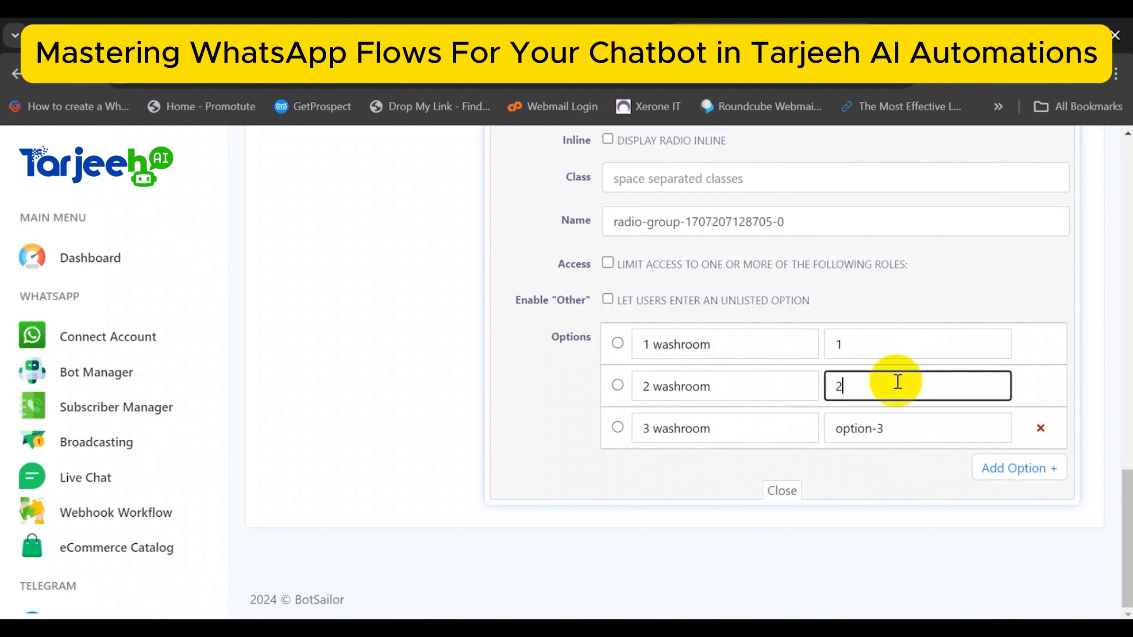
{"action": "left_click", "coordinate": [905, 428]}
{"action": "triple_click", "coordinate": [907, 429]}
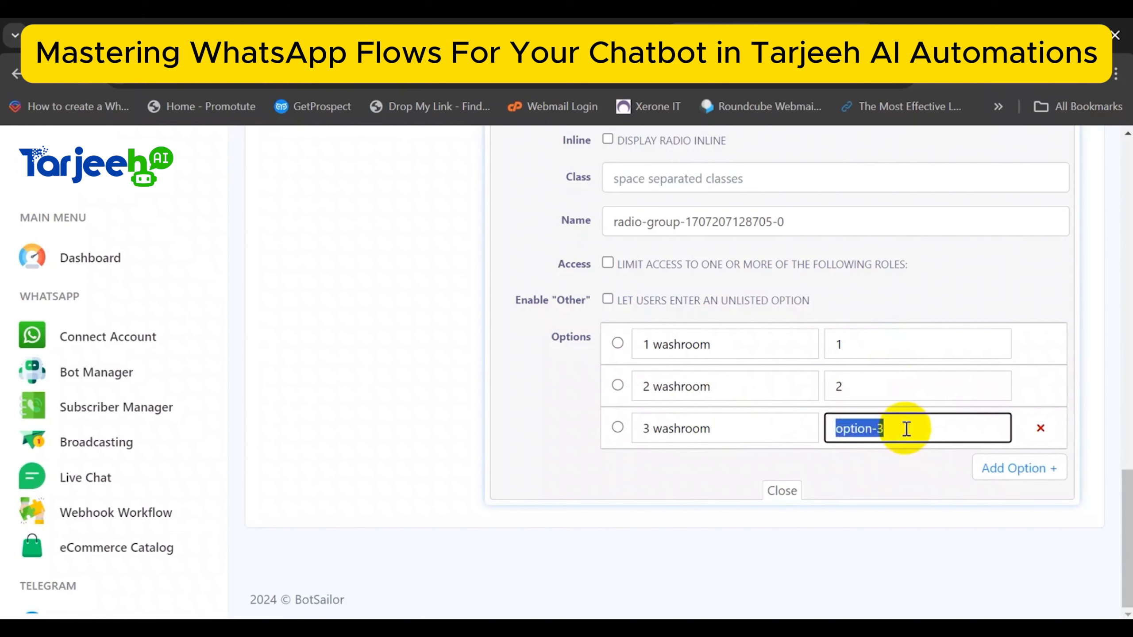
{"action": "type", "text": "3"}
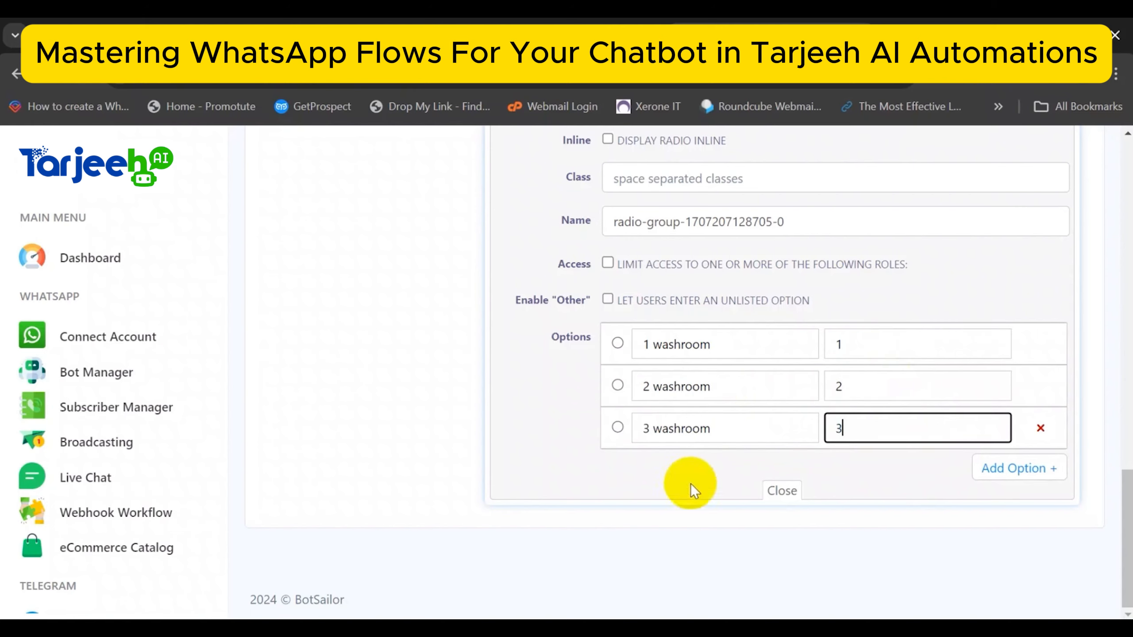
{"action": "left_click", "coordinate": [782, 492]}
Add a submit button below the Washrooms field and label it "Submit Form"
{"action": "scroll", "coordinate": [713, 402], "scroll_direction": "up", "scroll_amount": 1}
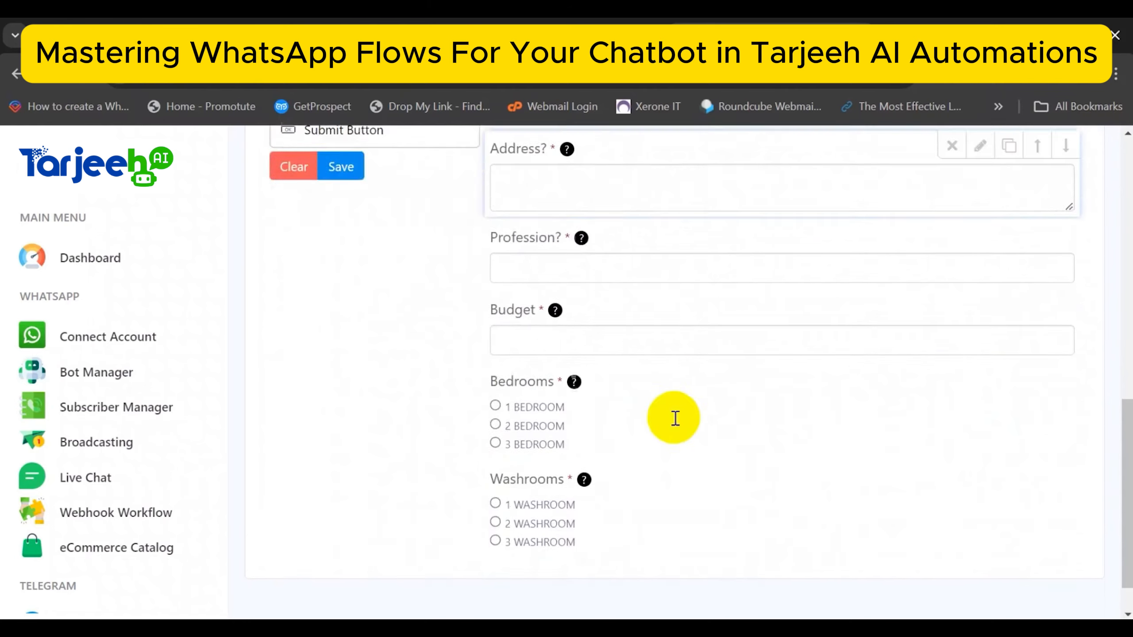
{"action": "scroll", "coordinate": [675, 419], "scroll_direction": "down", "scroll_amount": 1}
{"action": "scroll", "coordinate": [670, 417], "scroll_direction": "up", "scroll_amount": 3}
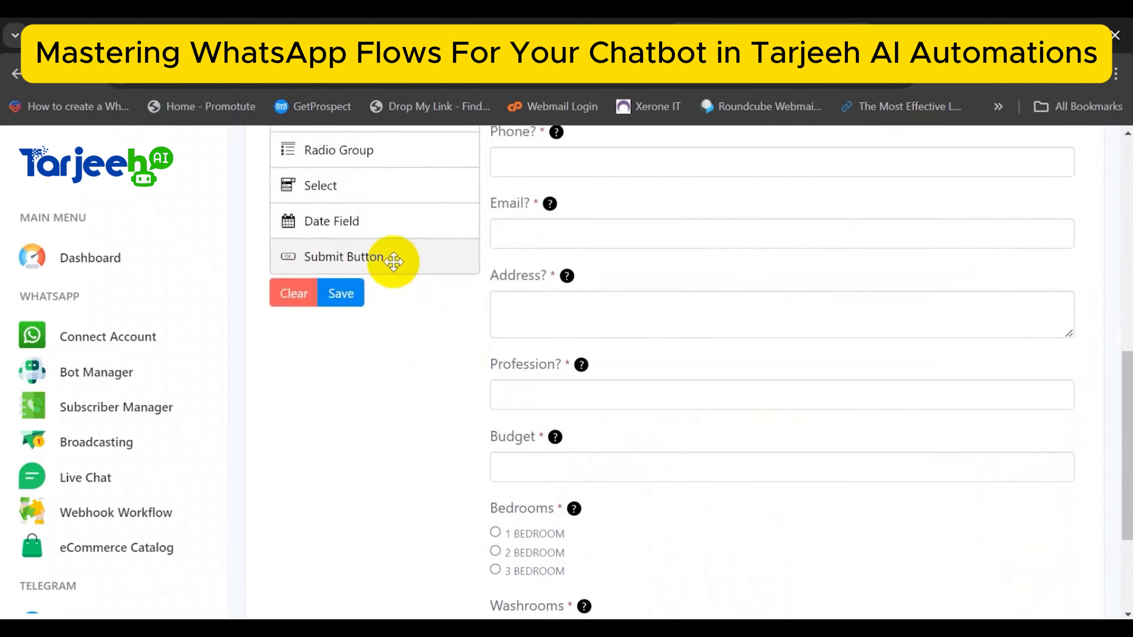
{"action": "left_click_drag", "start_coordinate": [394, 261], "coordinate": [642, 502]}
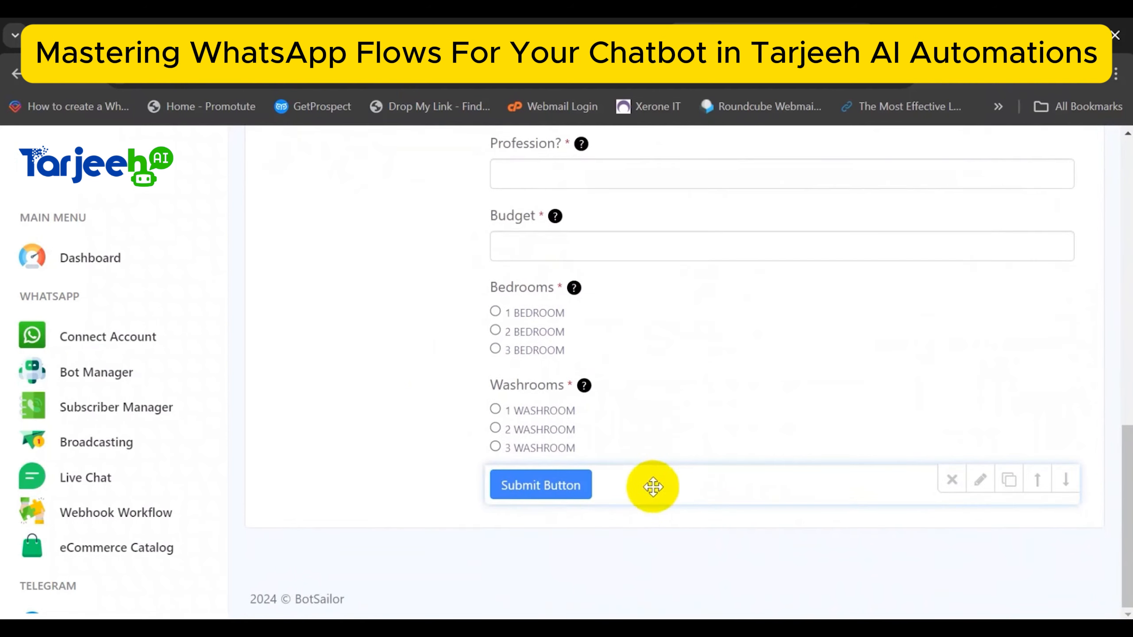
{"action": "left_click", "coordinate": [653, 486]}
{"action": "left_click", "coordinate": [702, 523]}
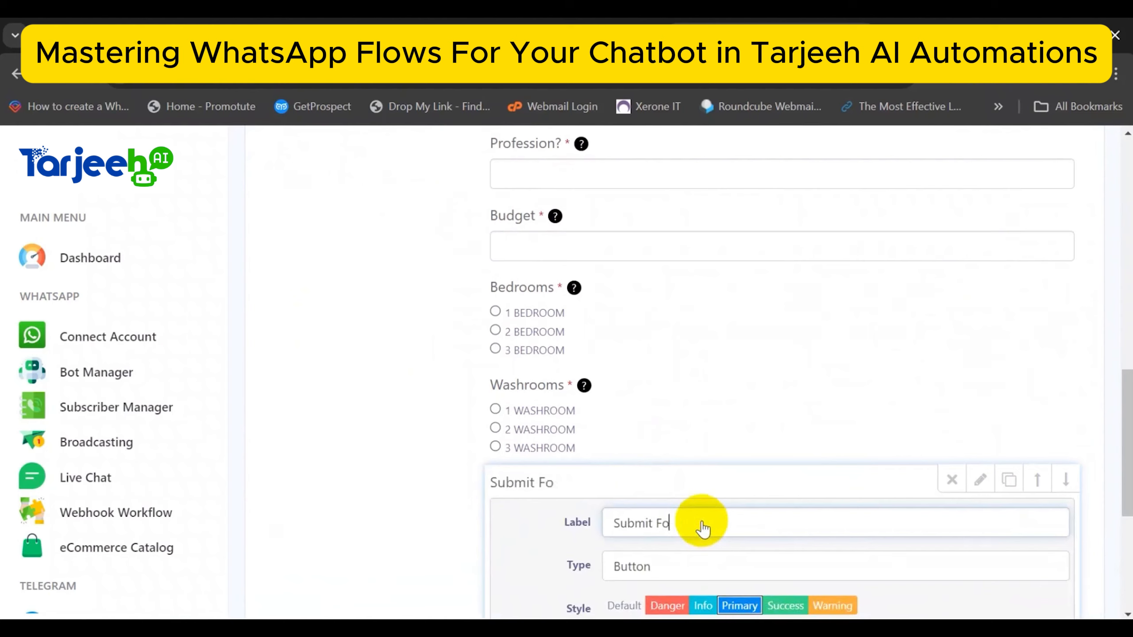
{"action": "scroll", "coordinate": [683, 509], "scroll_direction": "down", "scroll_amount": 6}
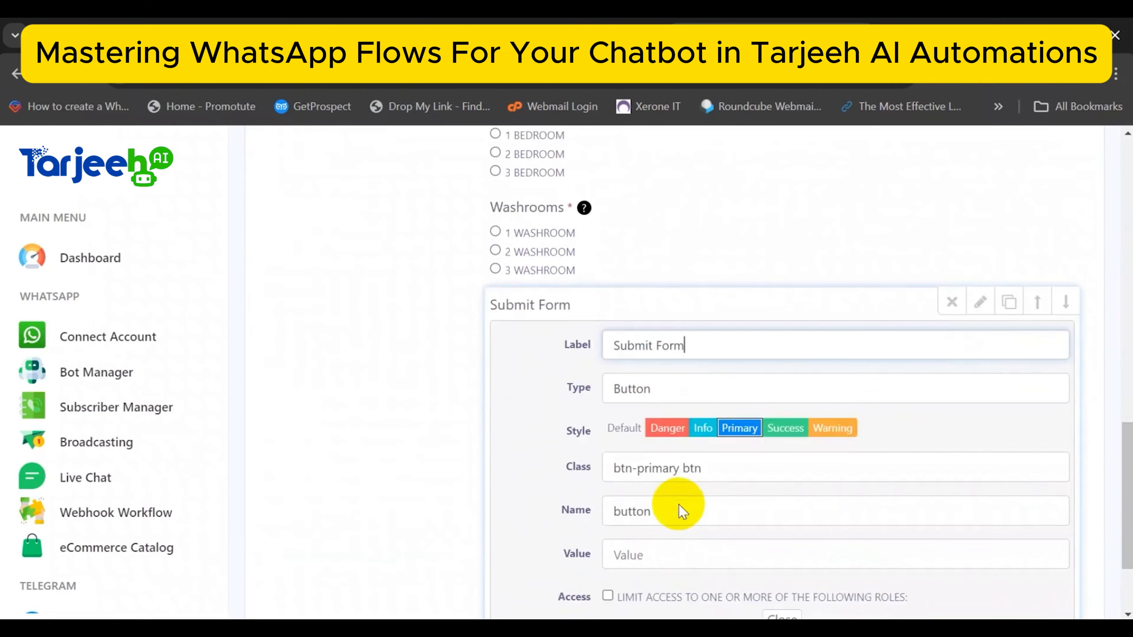
{"action": "left_click", "coordinate": [781, 491]}
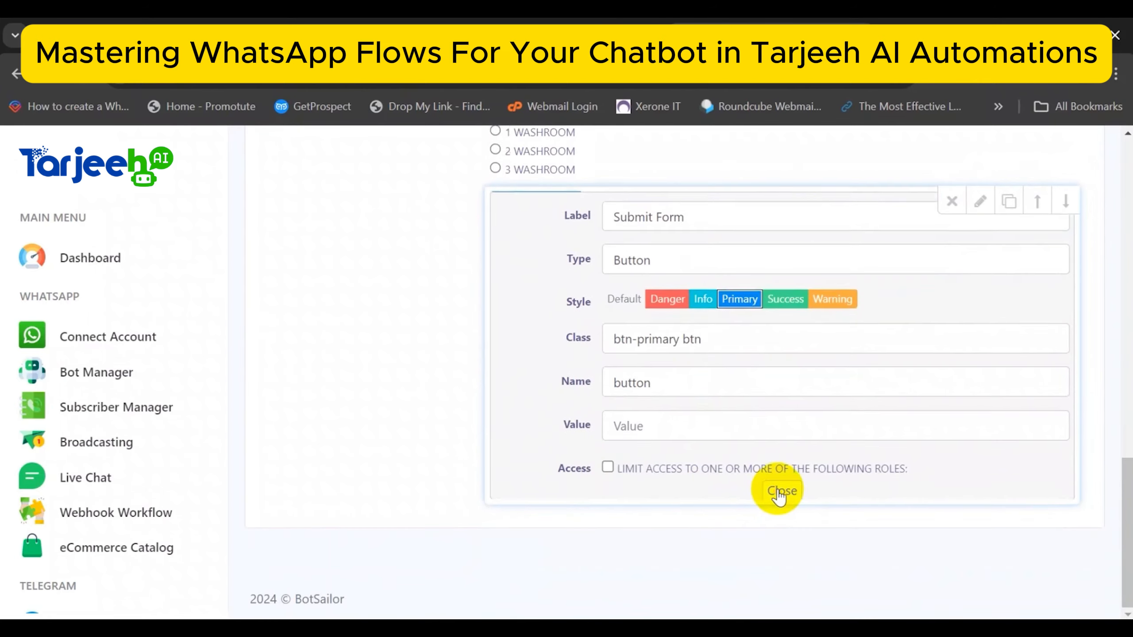
Save the completed Horizon Real Estate Form and return to the WhatsApp flows list
{"action": "scroll", "coordinate": [713, 426], "scroll_direction": "up", "scroll_amount": 9}
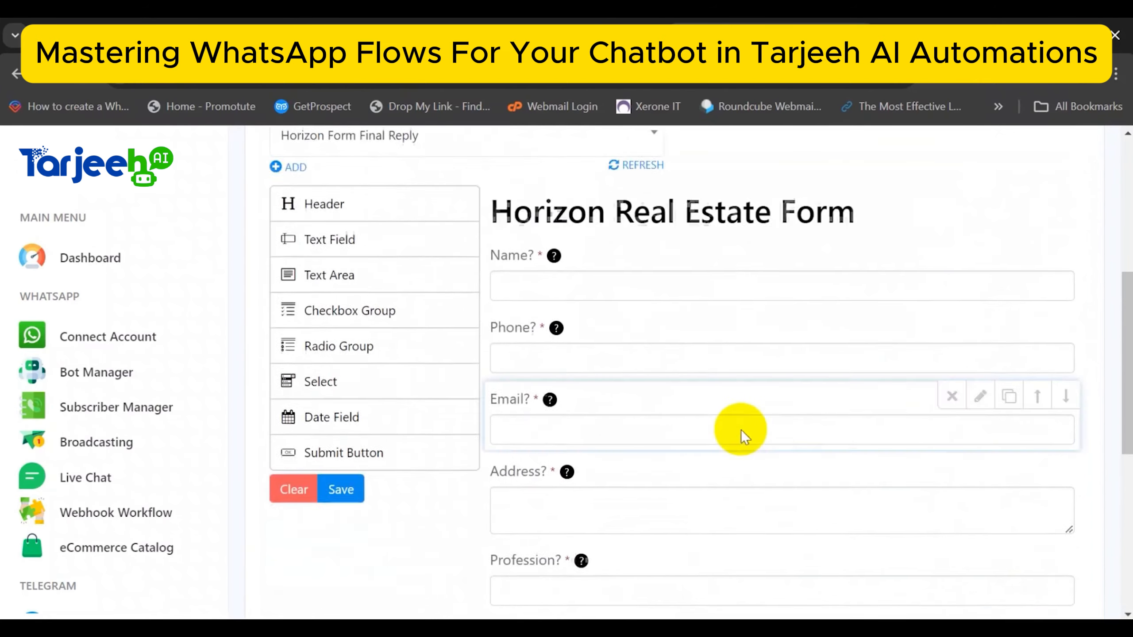
{"action": "left_click", "coordinate": [342, 518]}
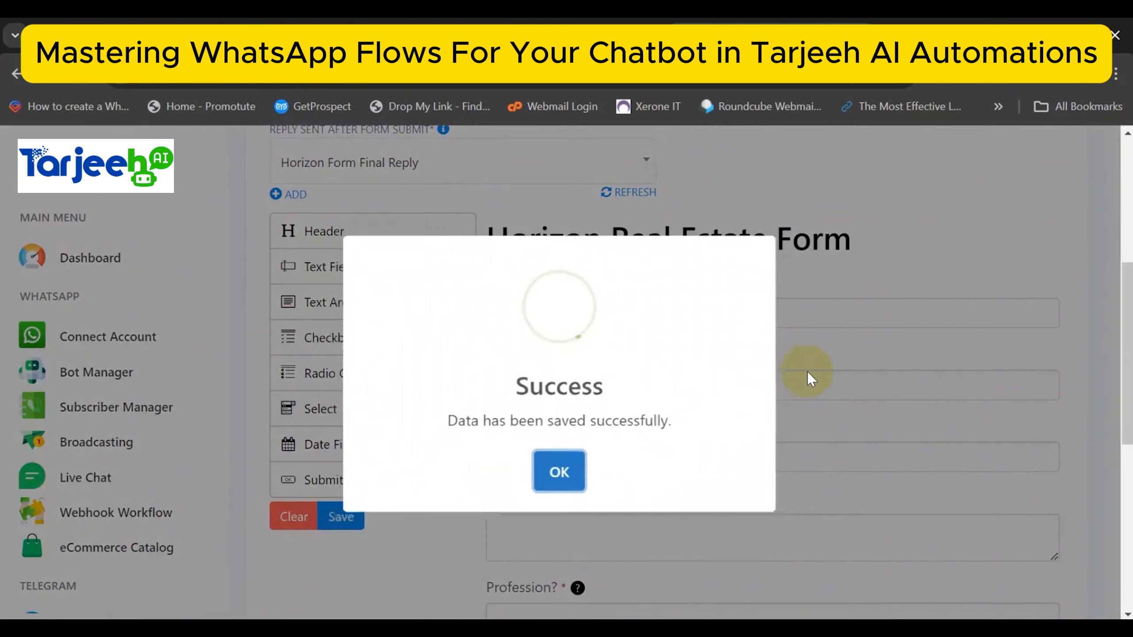
{"action": "left_click", "coordinate": [571, 480]}
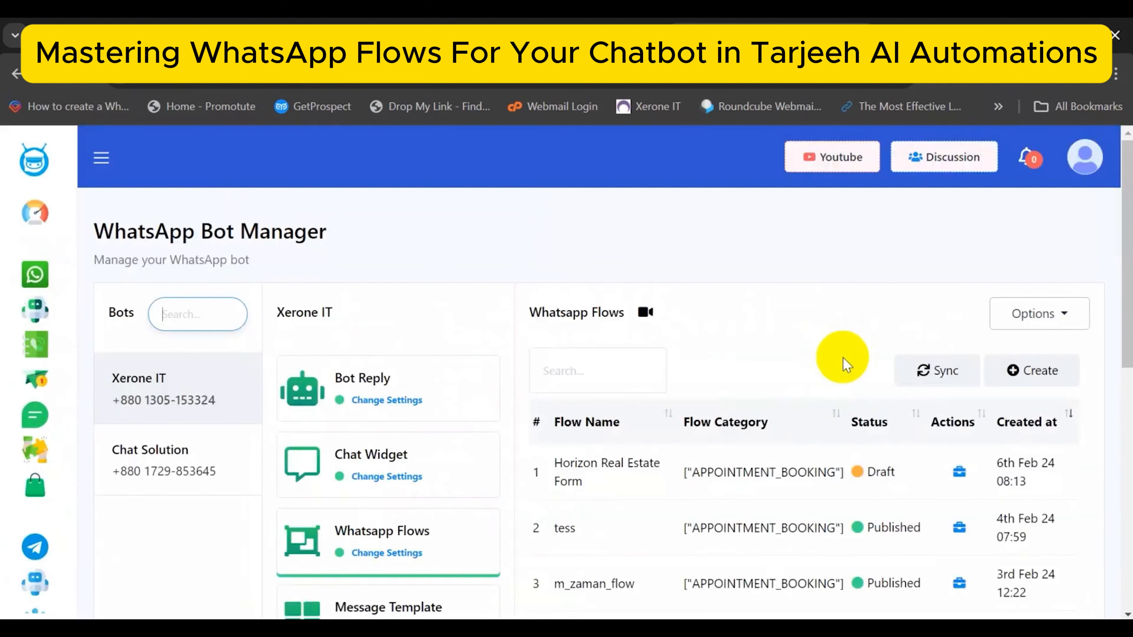
Look at the webhook settings of the Horizon Real Estate Form flow and its new webhook URL entry, and close them without adding one
{"action": "scroll", "coordinate": [820, 370], "scroll_direction": "down", "scroll_amount": 2}
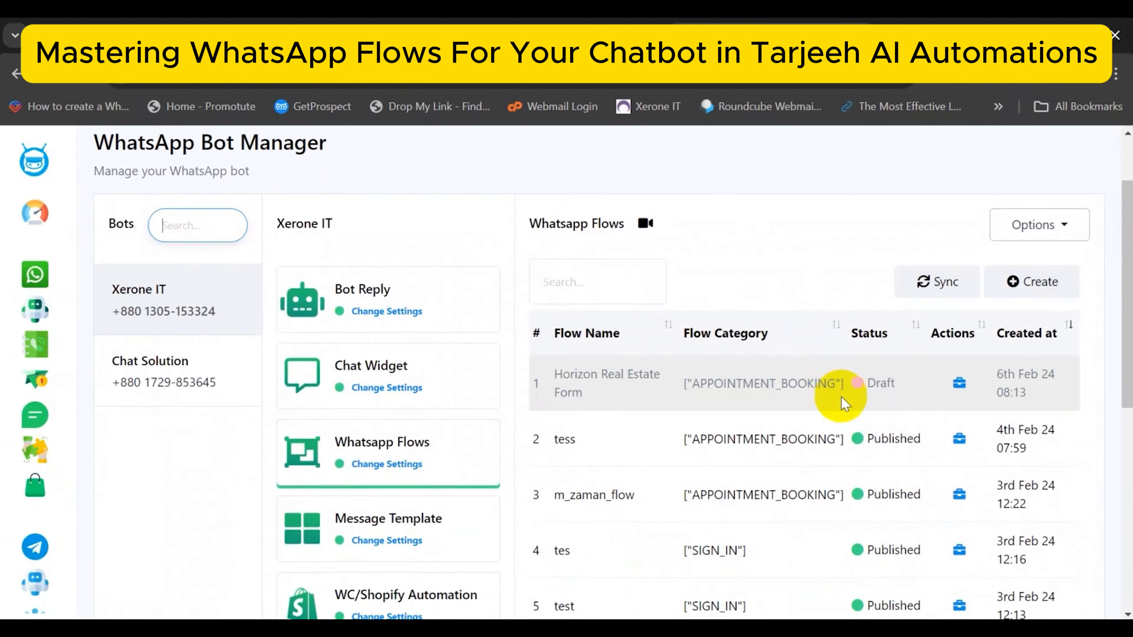
{"action": "left_click", "coordinate": [961, 384]}
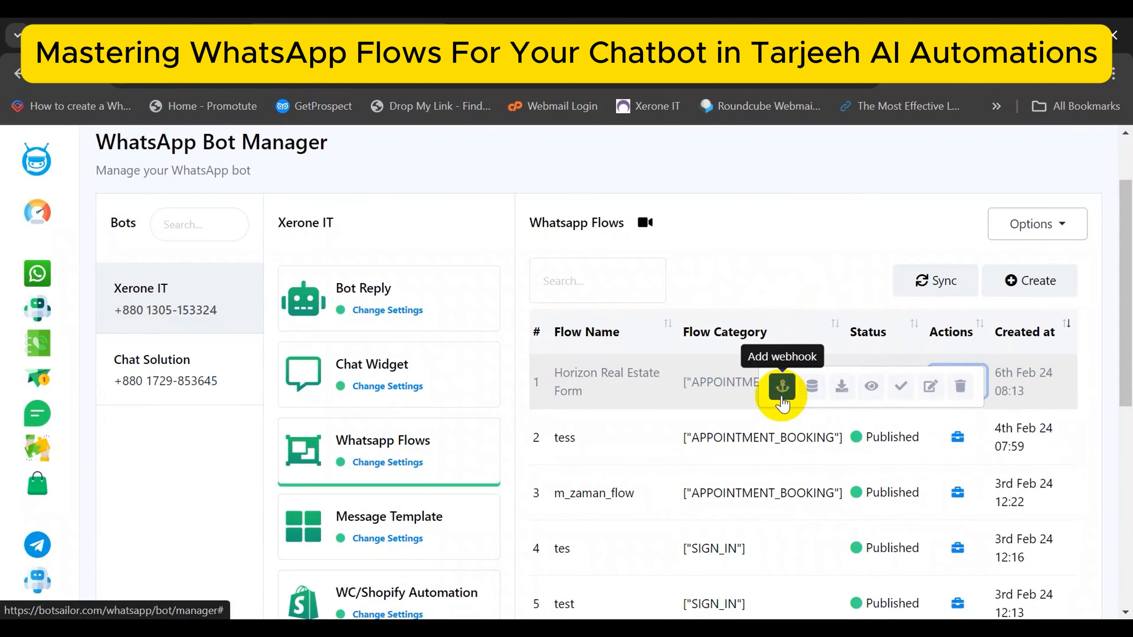
{"action": "left_click", "coordinate": [782, 400]}
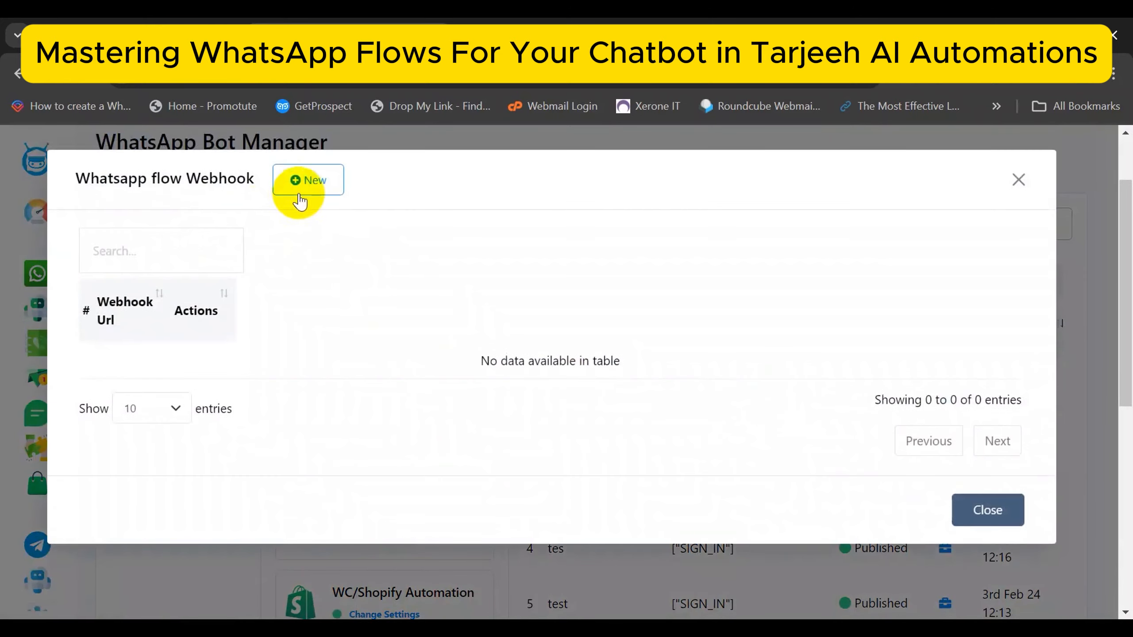
{"action": "left_click", "coordinate": [308, 180]}
{"action": "left_click", "coordinate": [226, 290]}
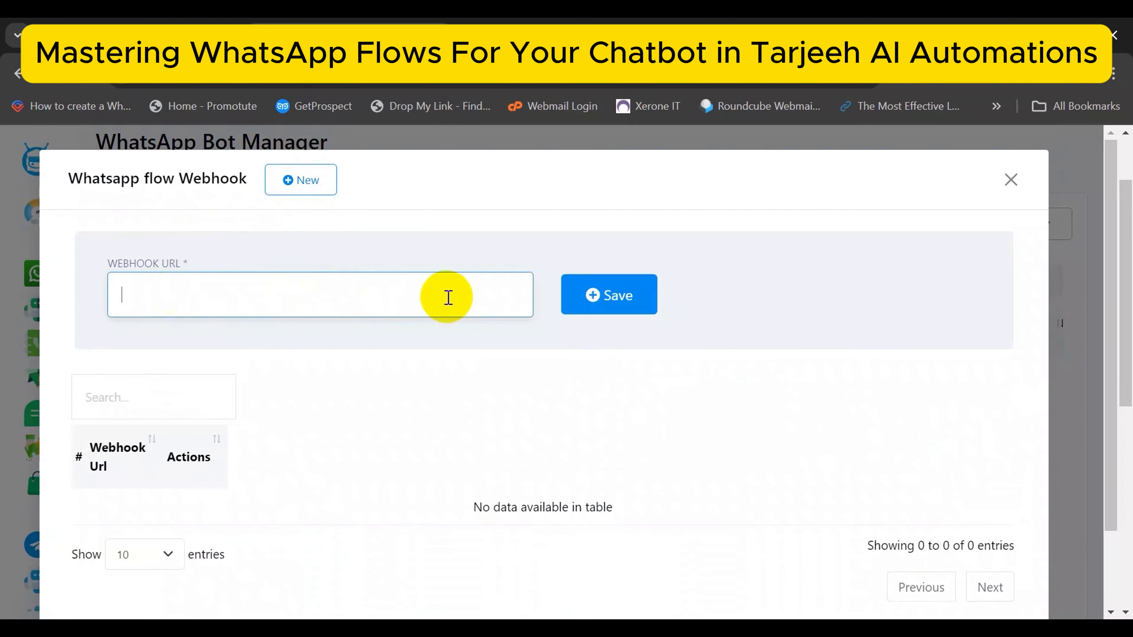
{"action": "left_click", "coordinate": [614, 318]}
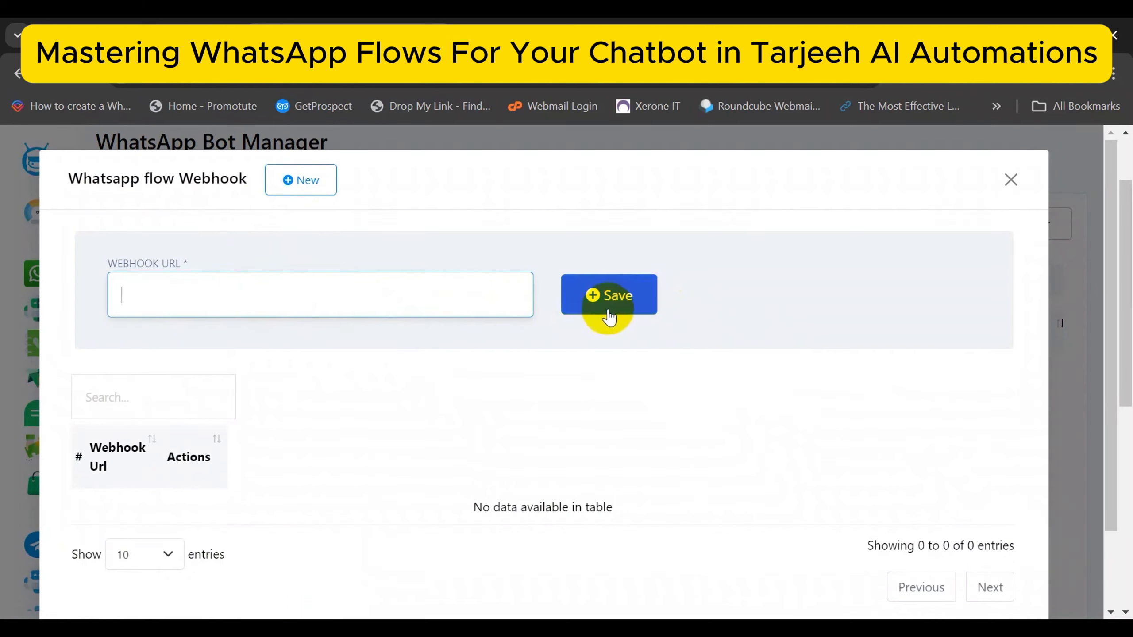
{"action": "left_click", "coordinate": [1010, 180]}
View the submission report of the Horizon Real Estate Form flow and close it
{"action": "left_click", "coordinate": [945, 381]}
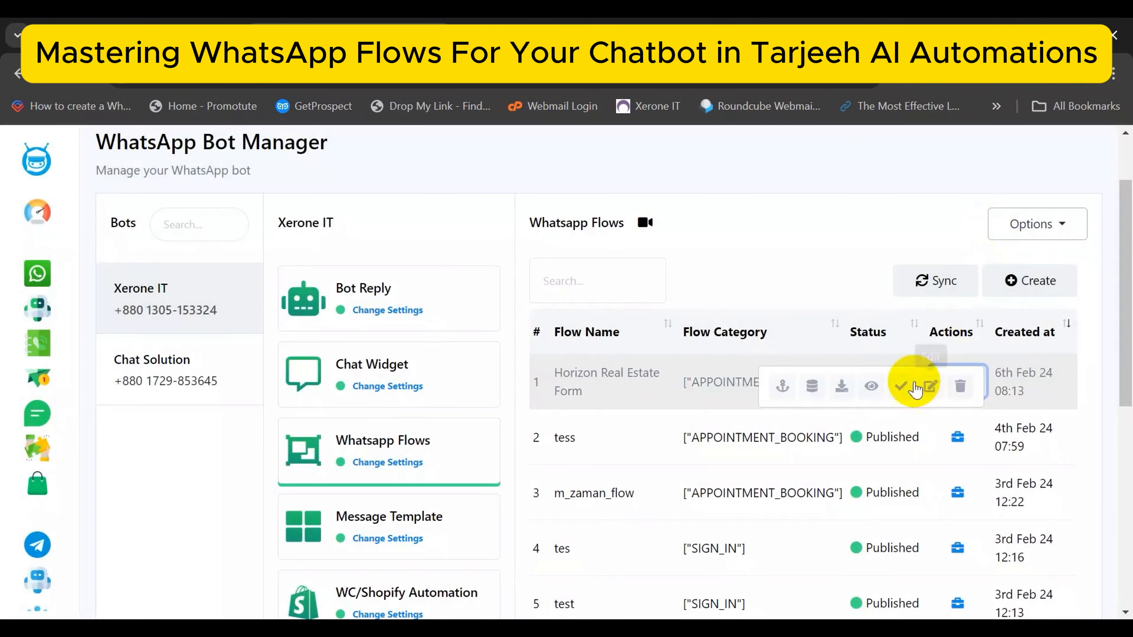
{"action": "left_click", "coordinate": [810, 385]}
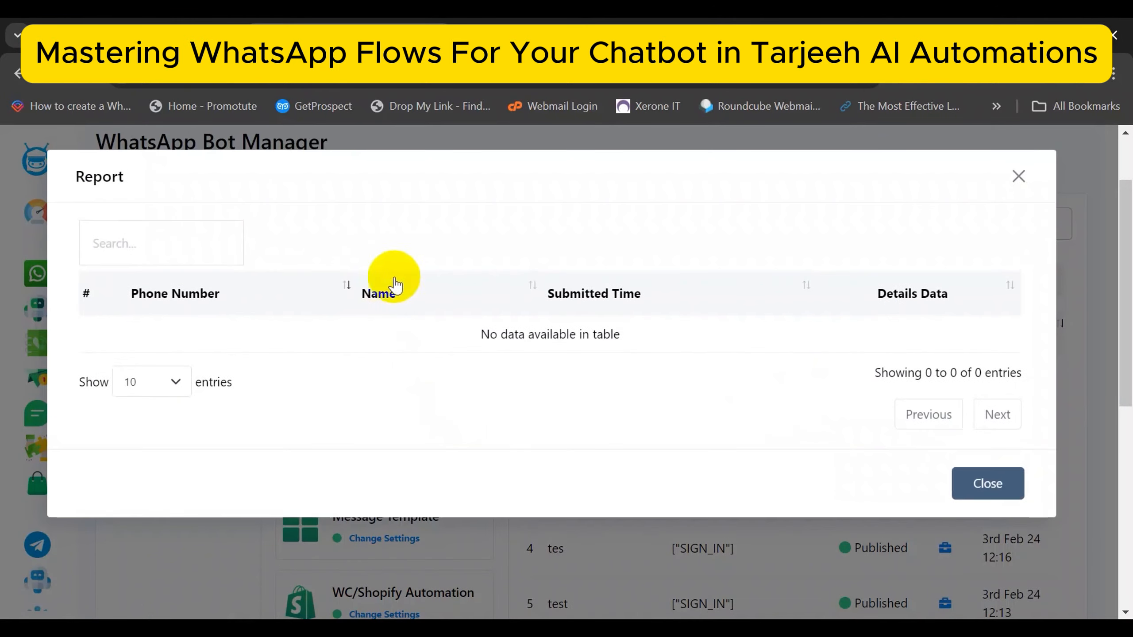
{"action": "left_click", "coordinate": [986, 482]}
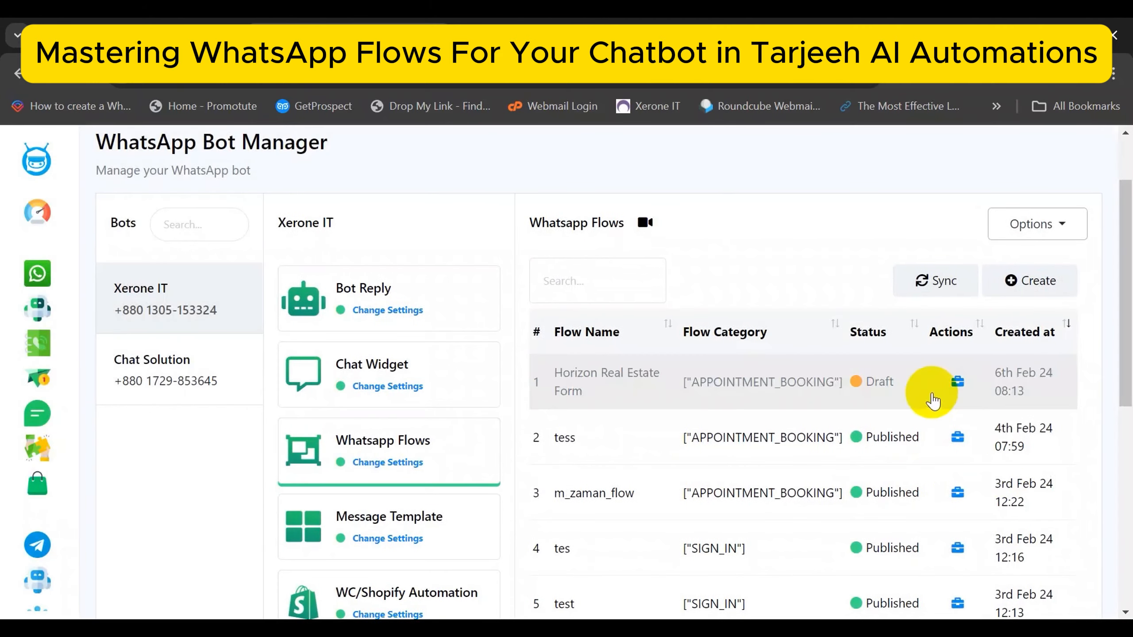
Preview the Horizon Real Estate Form flow, look through all its fields from Name to Washrooms, and return to the flows list
{"action": "left_click", "coordinate": [956, 389]}
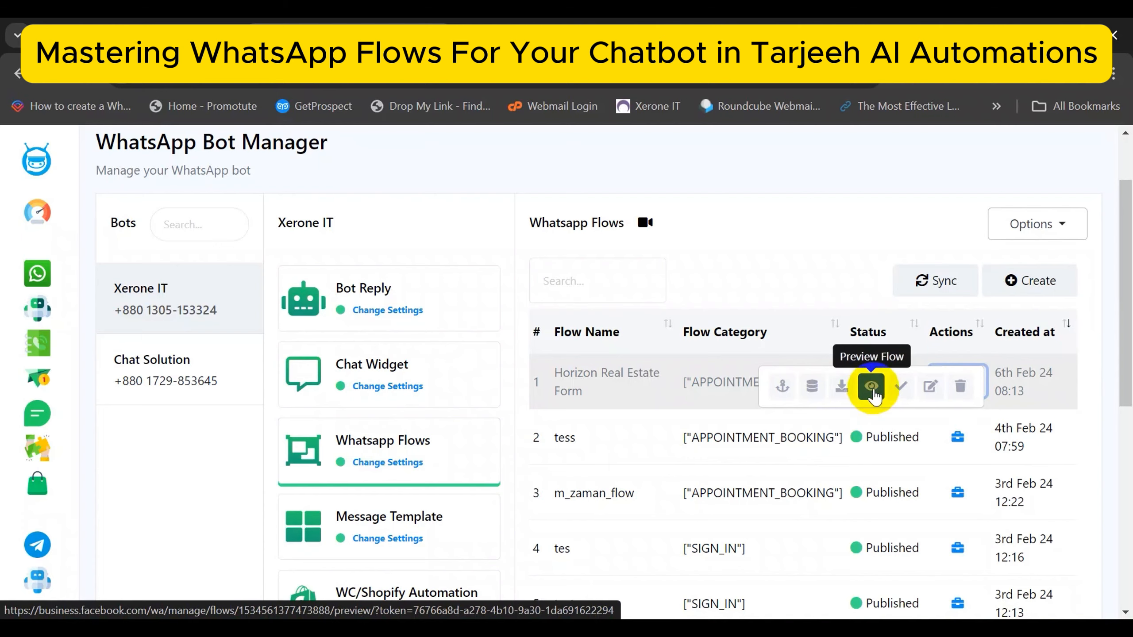
{"action": "left_click", "coordinate": [871, 387]}
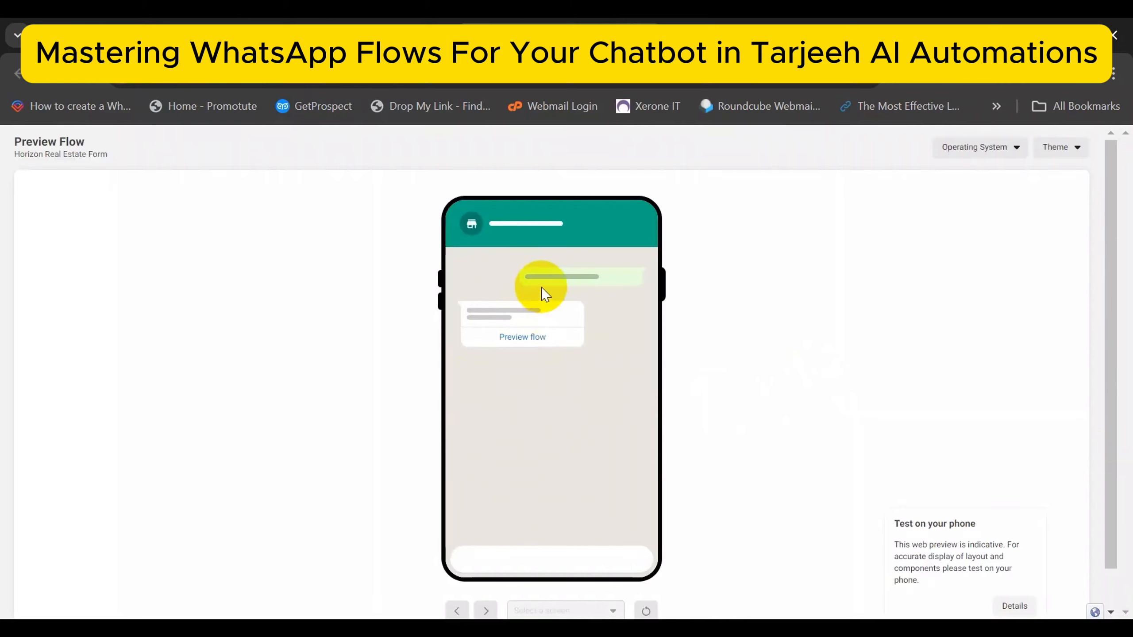
{"action": "left_click", "coordinate": [539, 338]}
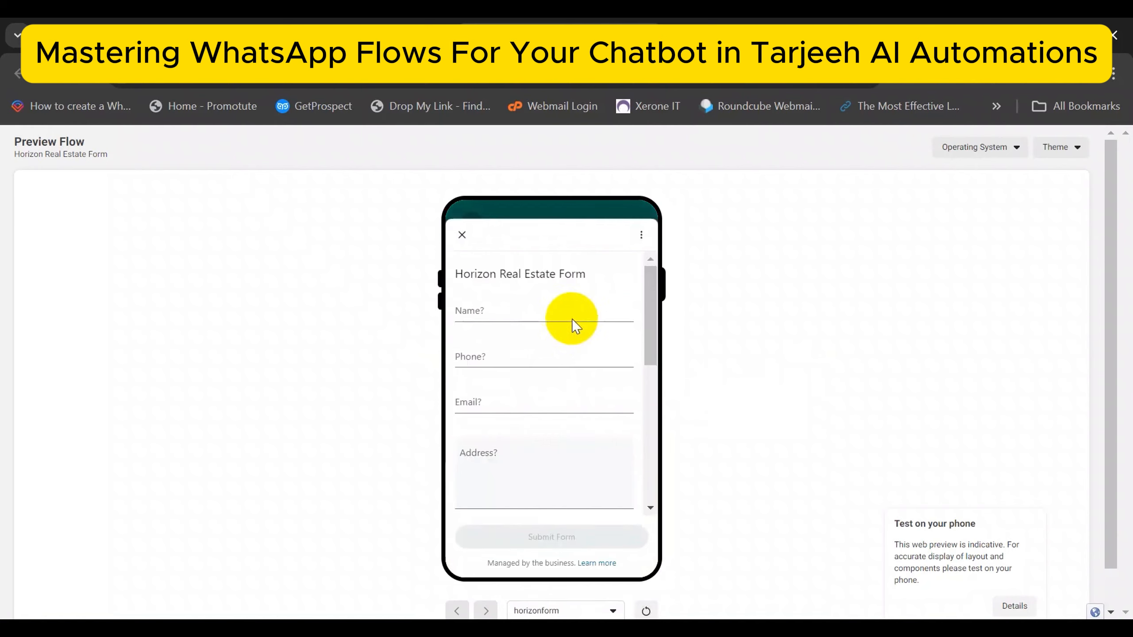
{"action": "scroll", "coordinate": [575, 326], "scroll_direction": "down", "scroll_amount": 5}
{"action": "scroll", "coordinate": [575, 326], "scroll_direction": "down", "scroll_amount": 4}
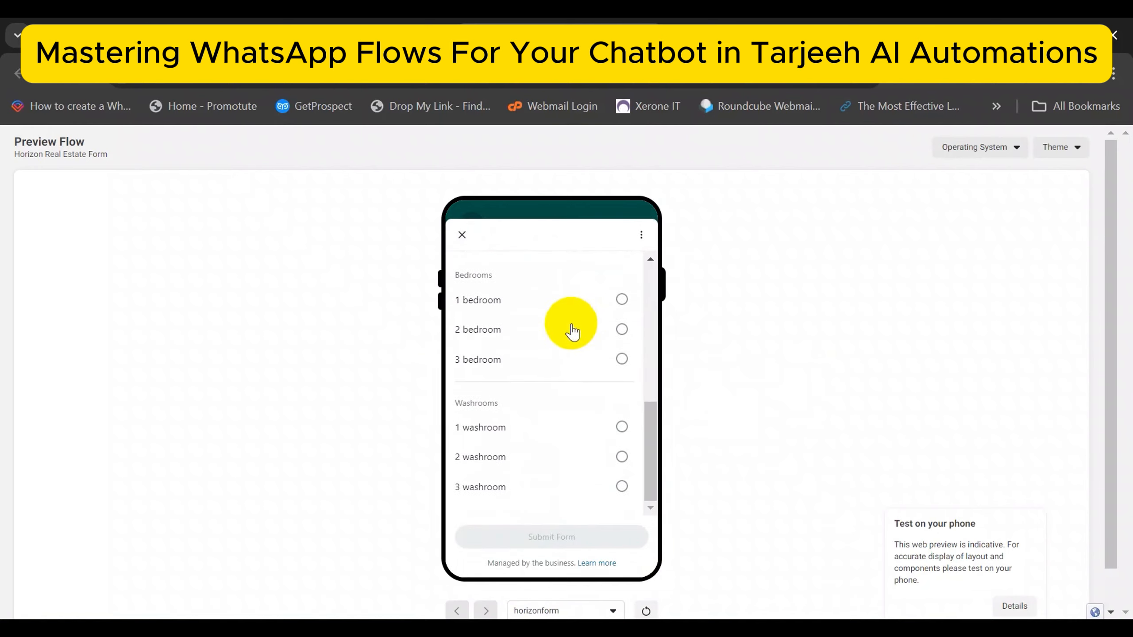
{"action": "scroll", "coordinate": [581, 381], "scroll_direction": "up", "scroll_amount": 10}
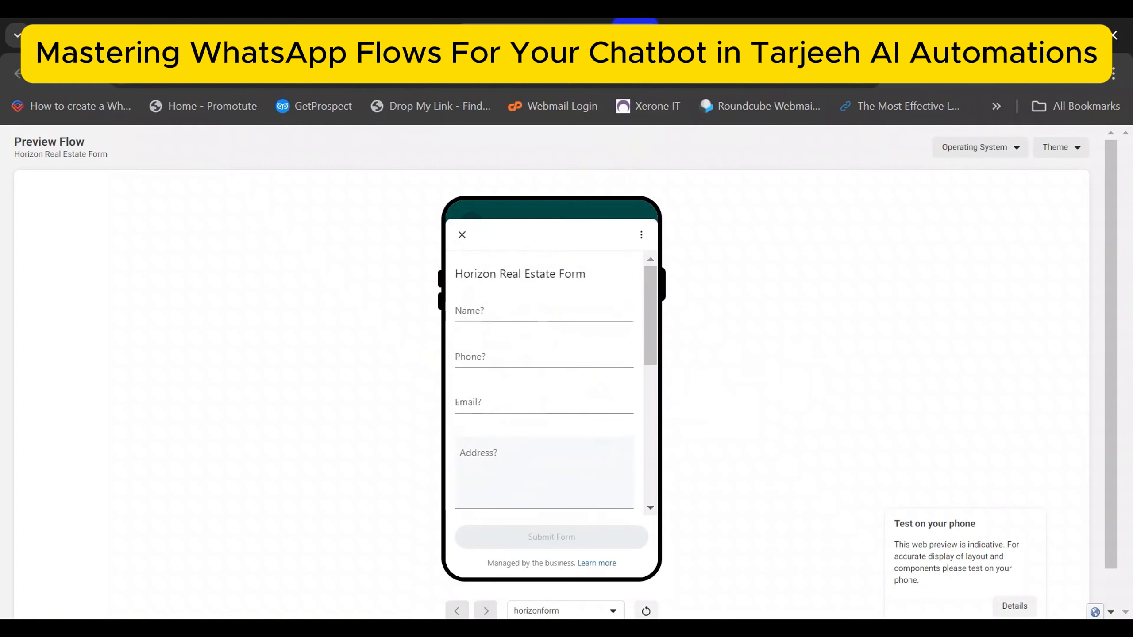
{"action": "left_click", "coordinate": [650, 38]}
Create a new bot reply for the Xerone IT bot and reposition the Start Bot Flow block on the canvas
{"action": "left_click", "coordinate": [957, 381]}
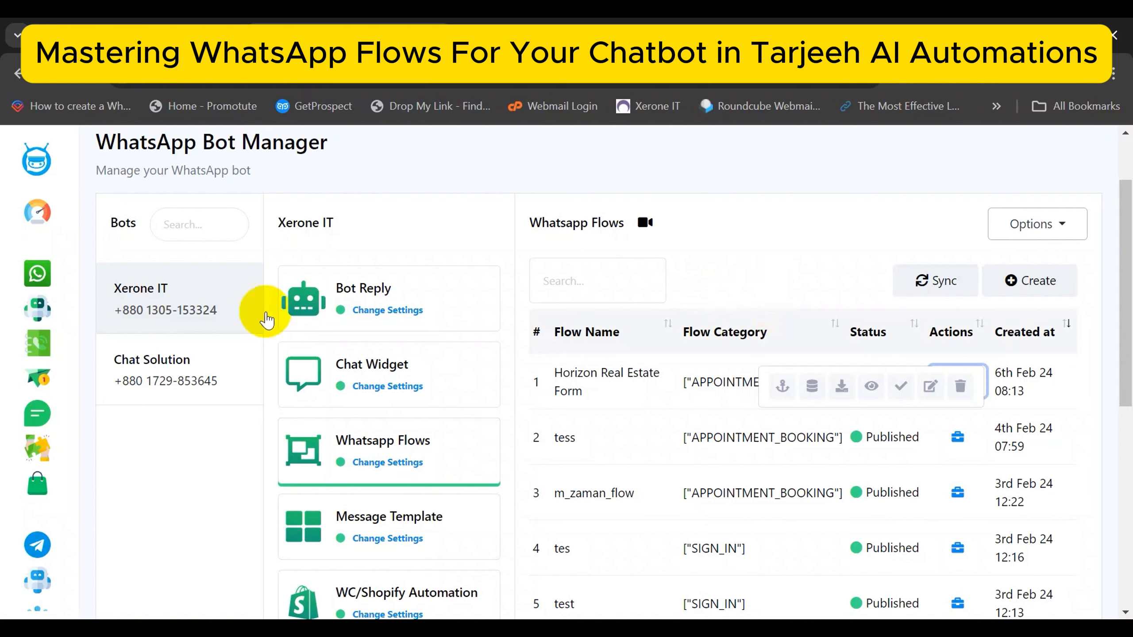
{"action": "left_click", "coordinate": [341, 297]}
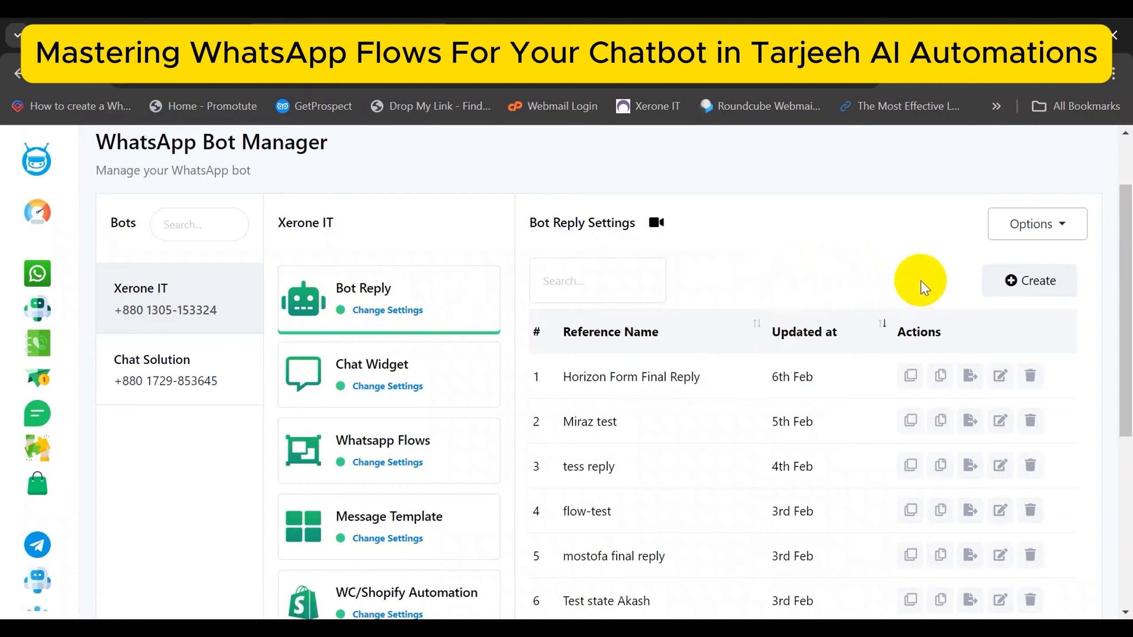
{"action": "left_click", "coordinate": [1037, 285]}
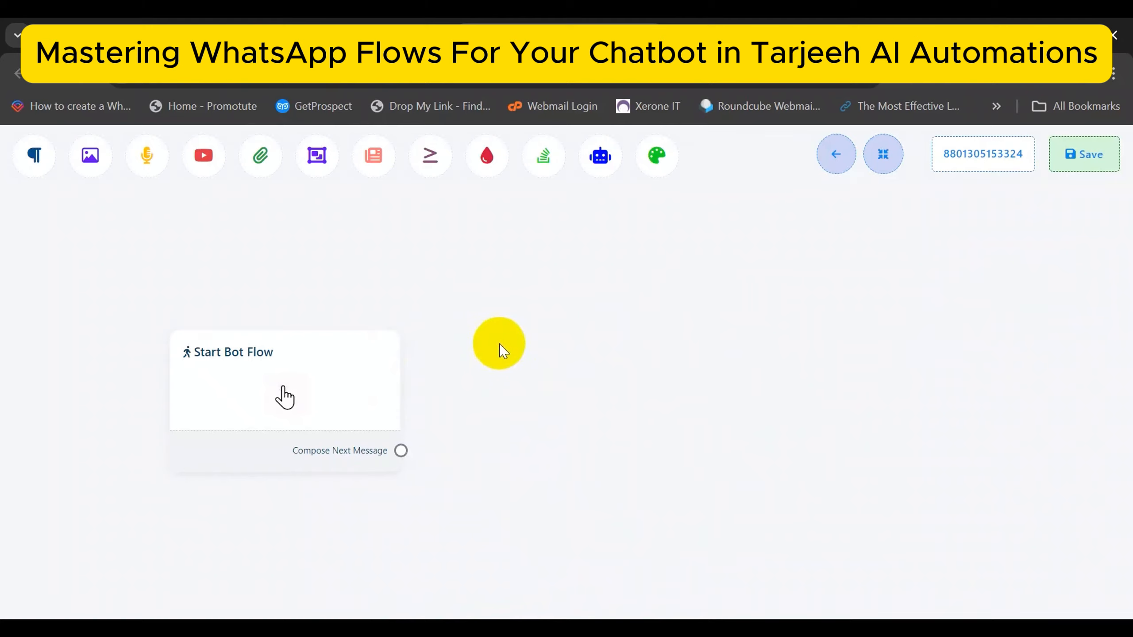
{"action": "left_click_drag", "start_coordinate": [501, 375], "coordinate": [394, 358]}
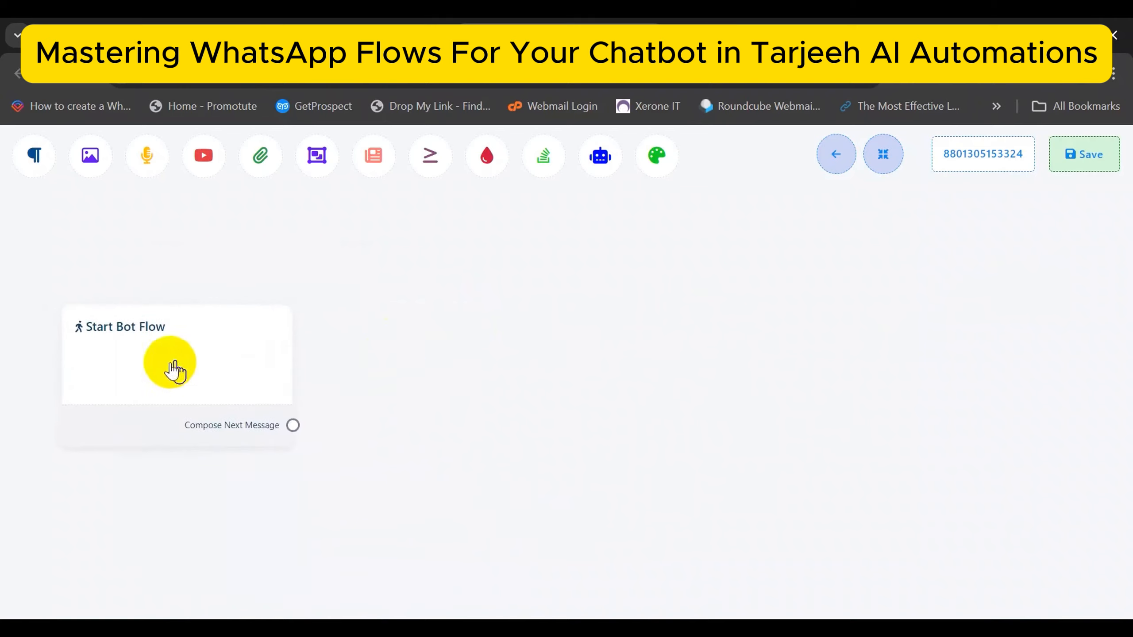
Set the Start Bot Flow trigger keyword to "Hola" with exact keyword match
{"action": "left_click", "coordinate": [174, 370]}
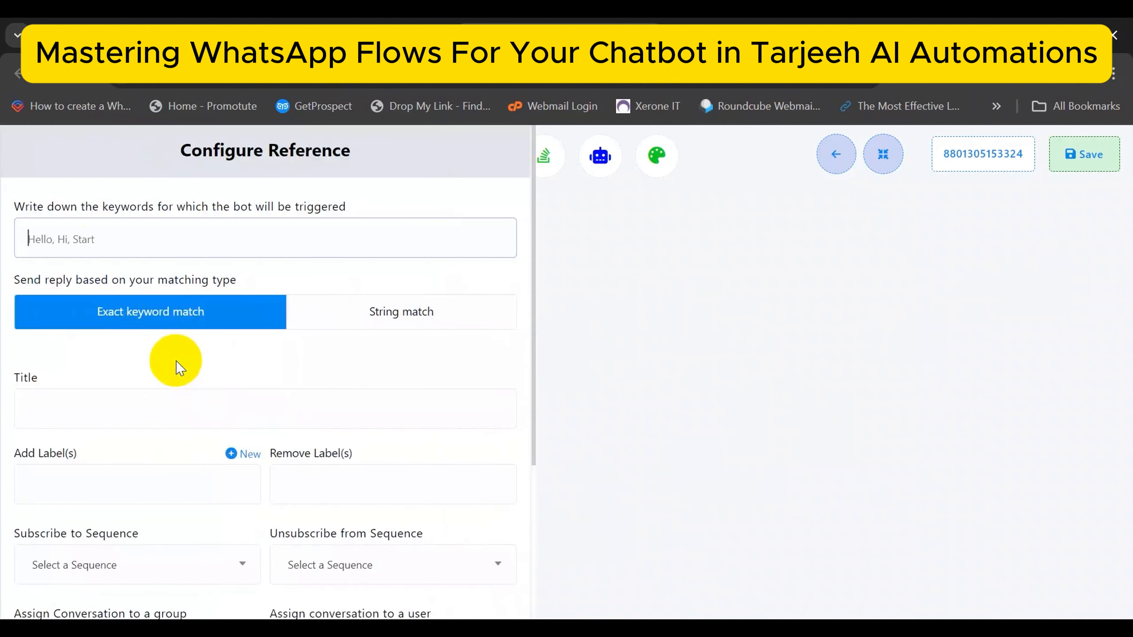
{"action": "left_click", "coordinate": [158, 236]}
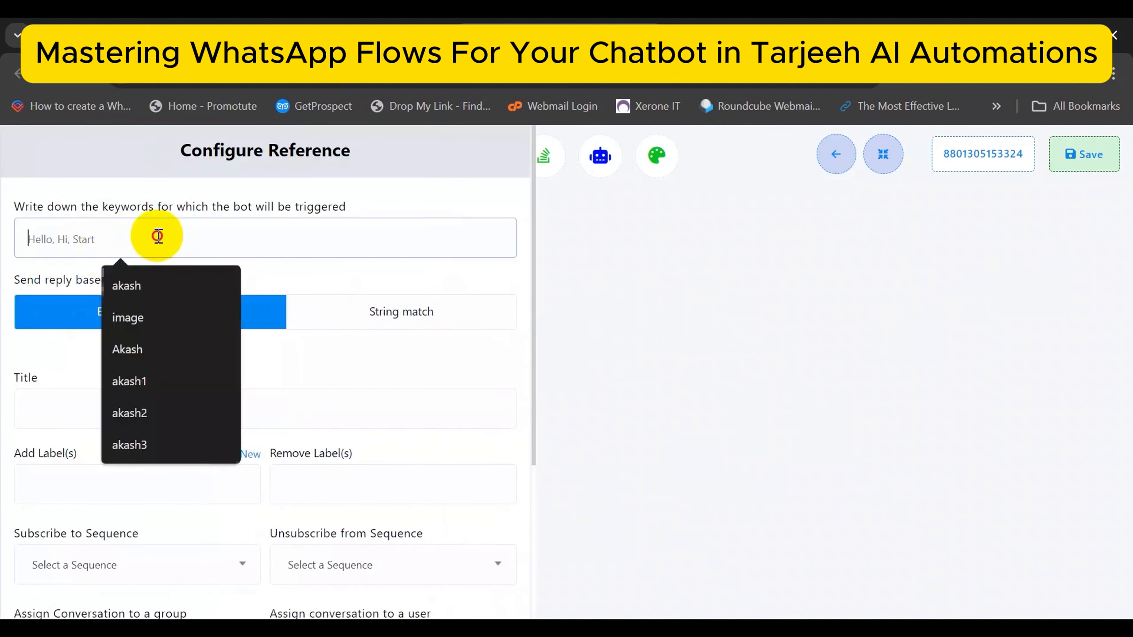
{"action": "left_click", "coordinate": [298, 284]}
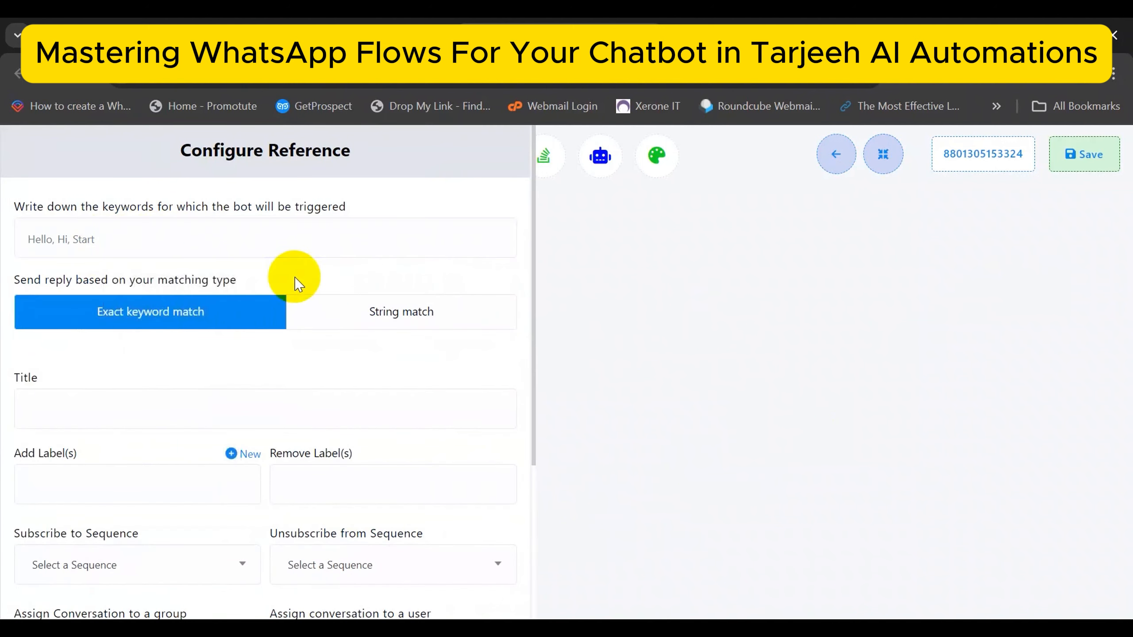
{"action": "left_click", "coordinate": [347, 317]}
{"action": "left_click", "coordinate": [183, 317]}
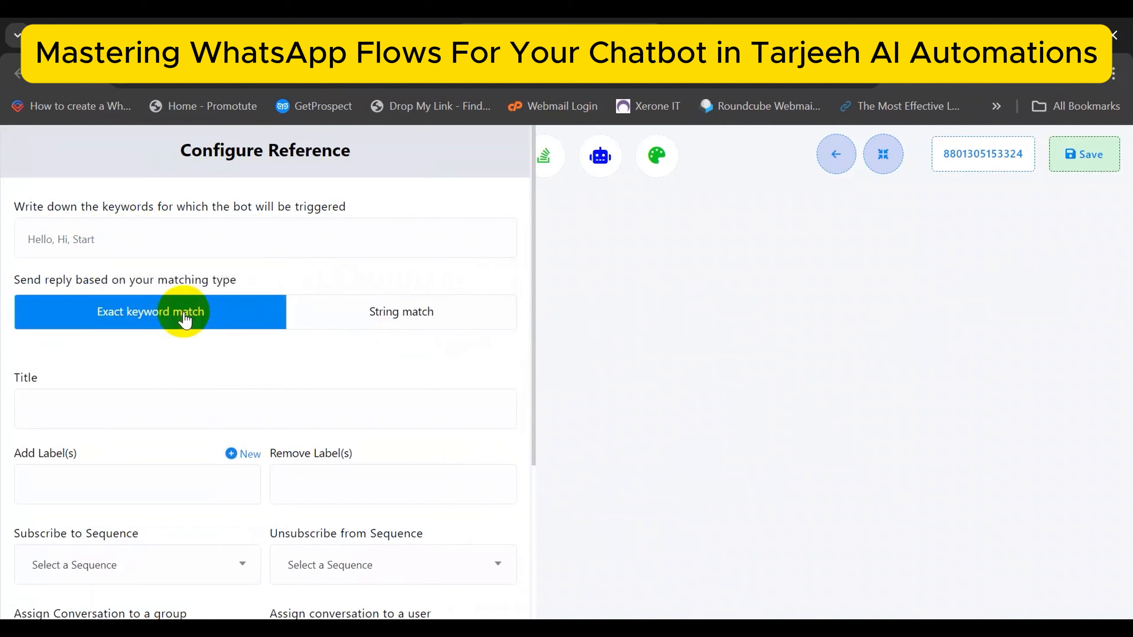
{"action": "left_click", "coordinate": [187, 230]}
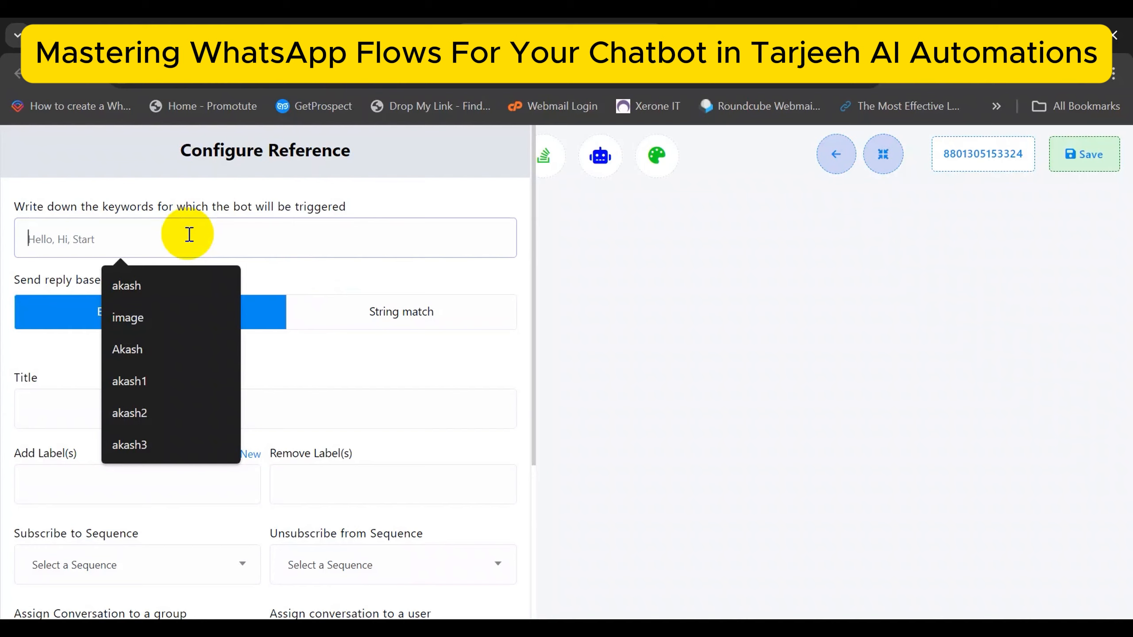
{"action": "type", "text": "Hola"}
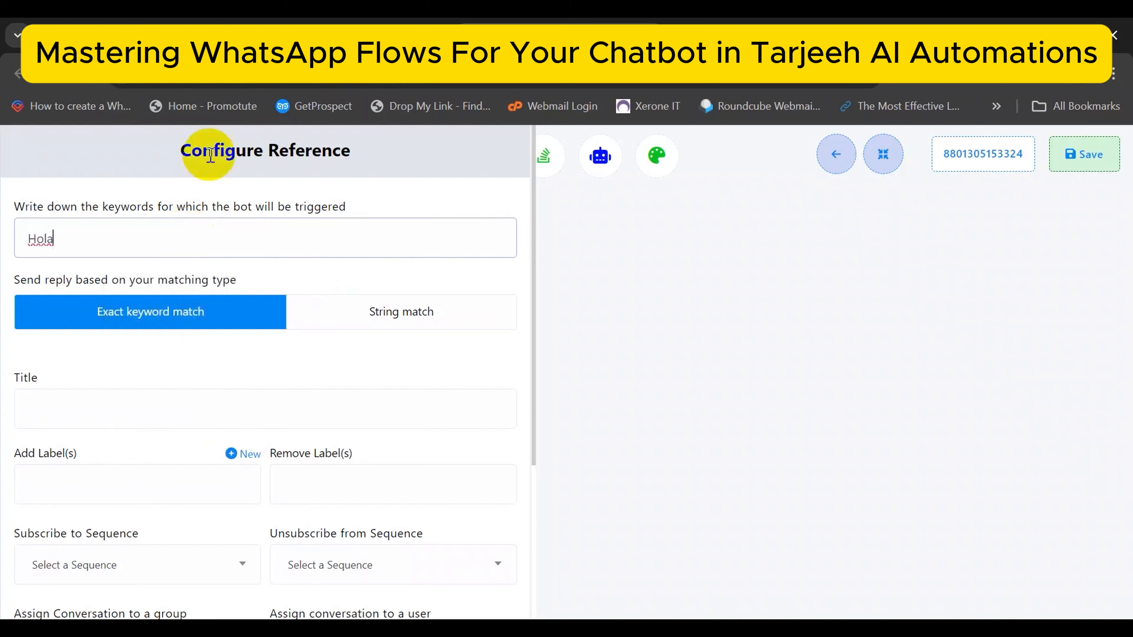
Title the bot reply "Horizon Real Estate Form Bot" and save the Start Bot Flow settings
{"action": "left_click", "coordinate": [124, 409]}
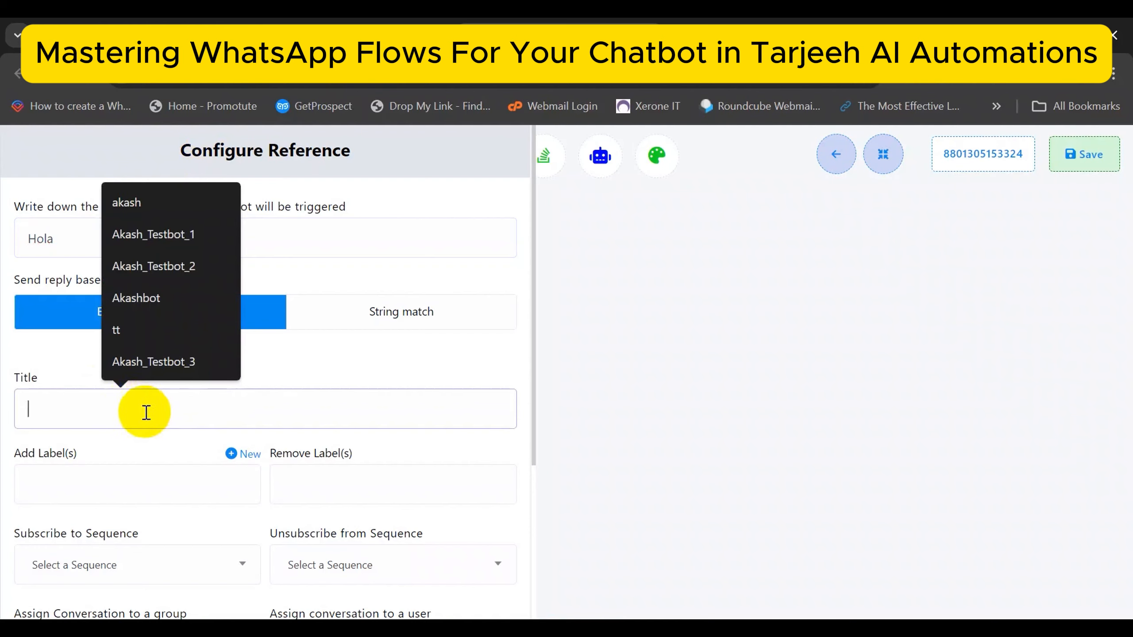
{"action": "type", "text": "Horizon Real Estate Form Bot"}
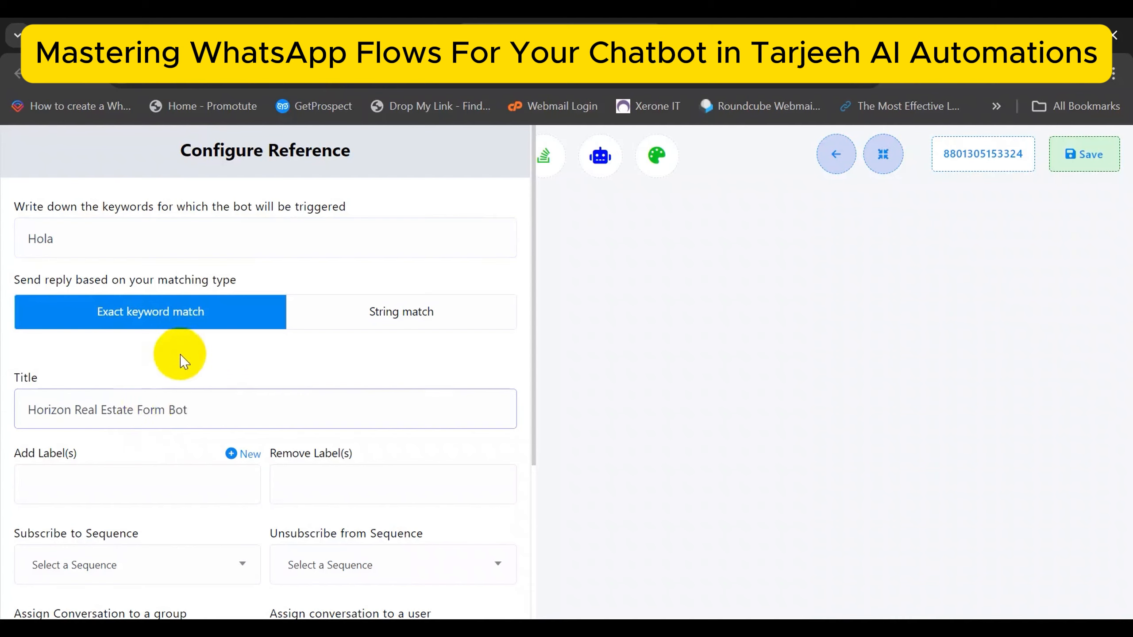
{"action": "scroll", "coordinate": [182, 357], "scroll_direction": "down", "scroll_amount": 5}
{"action": "left_click", "coordinate": [64, 586]}
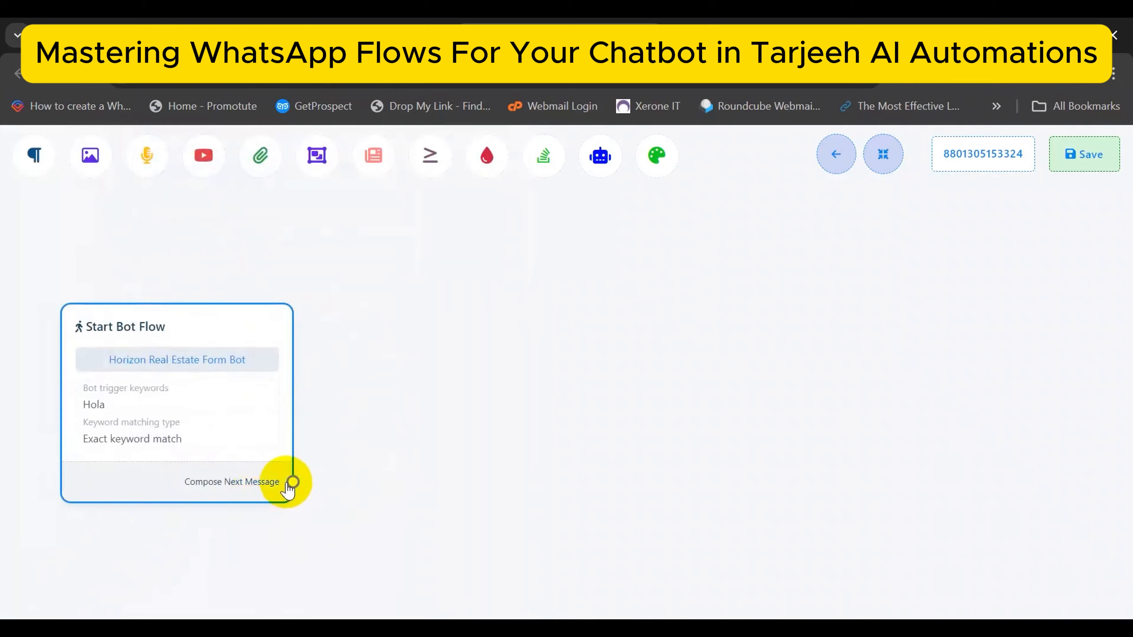
Add an Interactive block connected to Start Bot Flow's next message and place it beside the start block
{"action": "left_click_drag", "start_coordinate": [293, 482], "coordinate": [396, 273]}
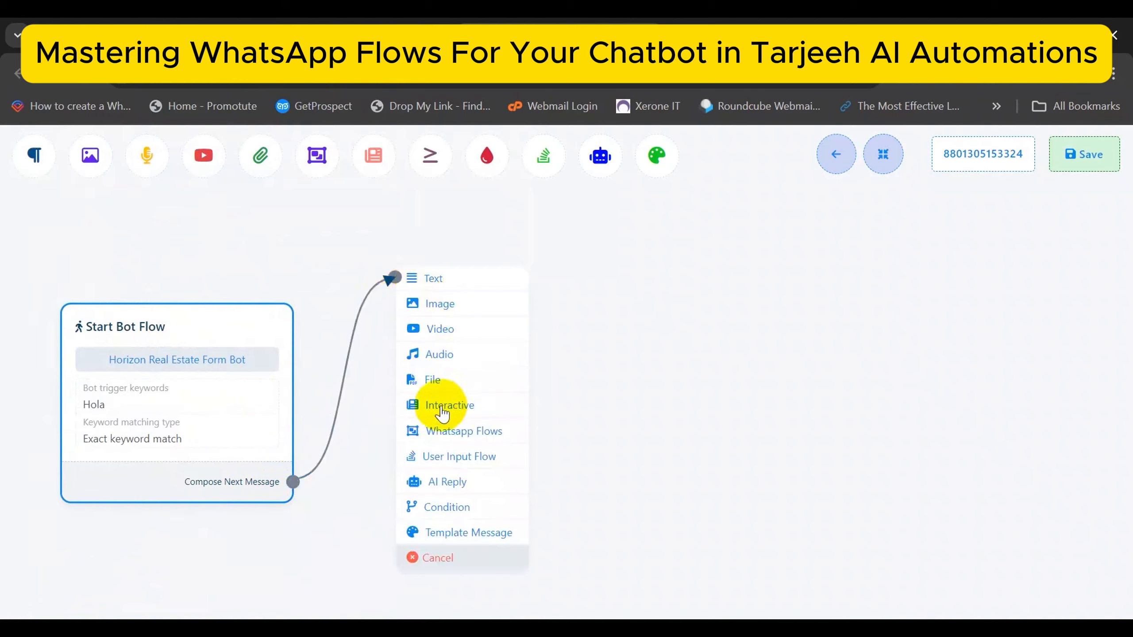
{"action": "left_click", "coordinate": [473, 407]}
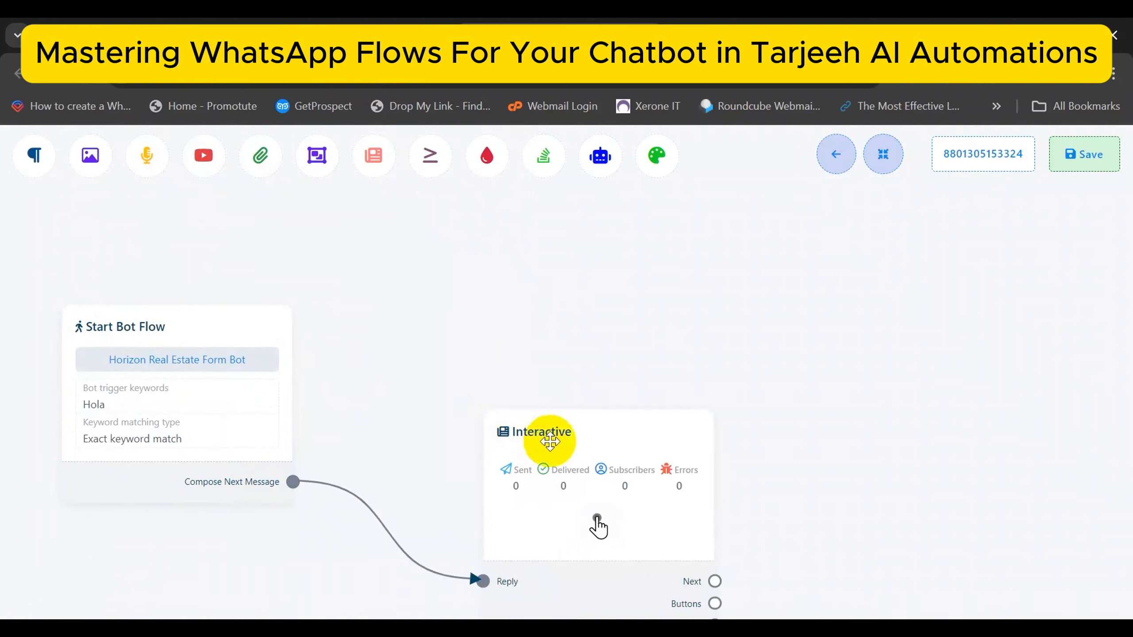
{"action": "left_click_drag", "start_coordinate": [550, 441], "coordinate": [407, 315]}
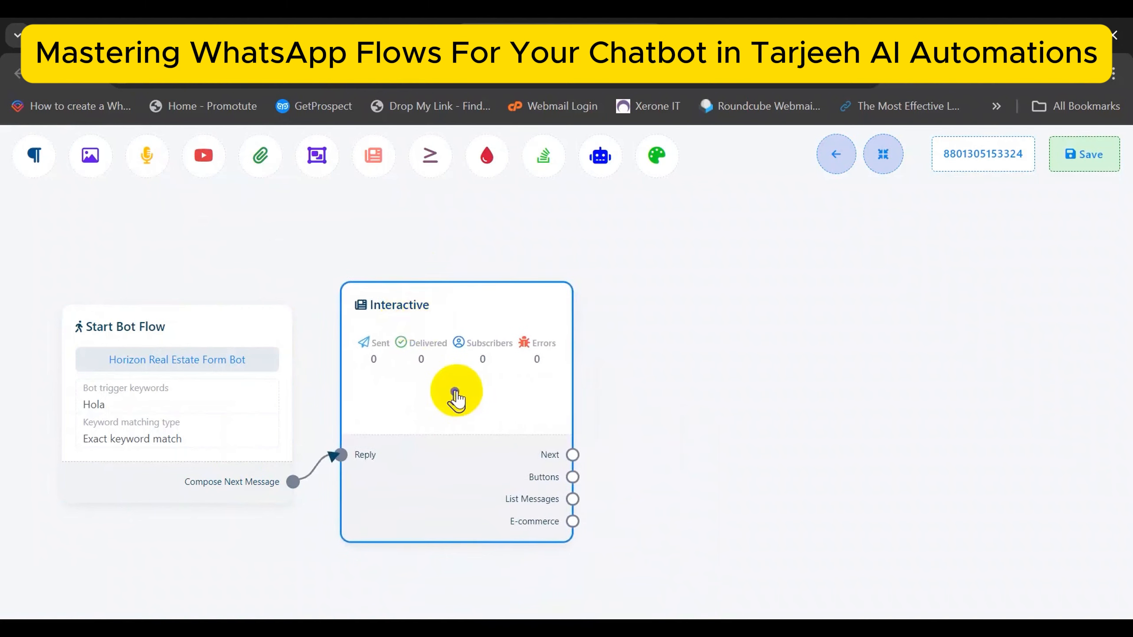
Set the Interactive block's header to "What are you looking for?" and its body to "We have two options available here"
{"action": "double_click", "coordinate": [455, 392]}
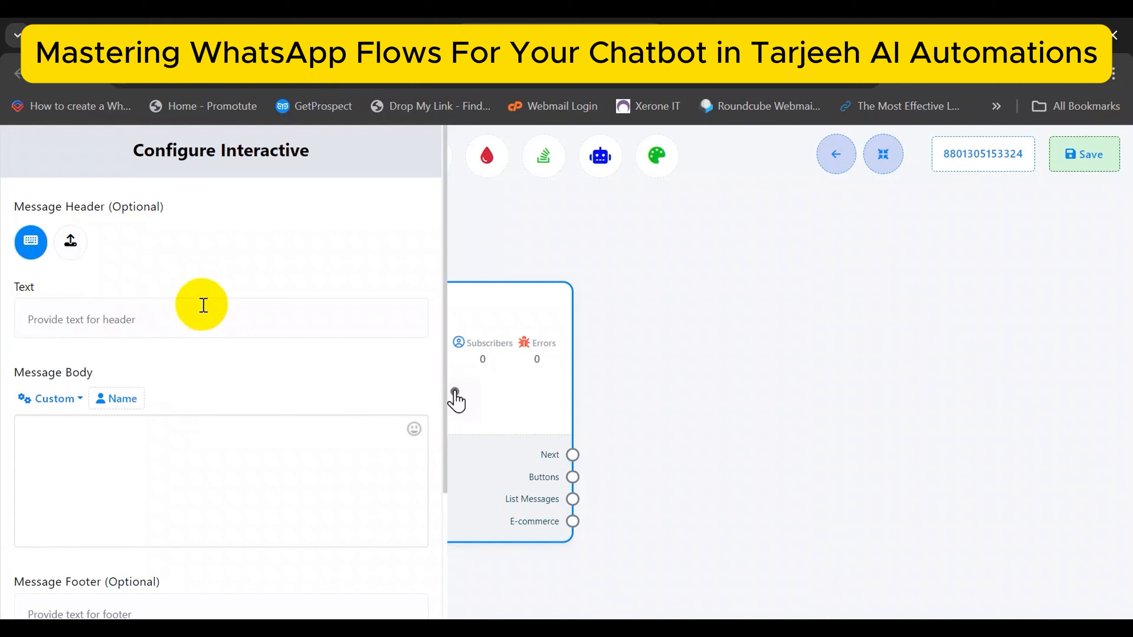
{"action": "left_click", "coordinate": [131, 319]}
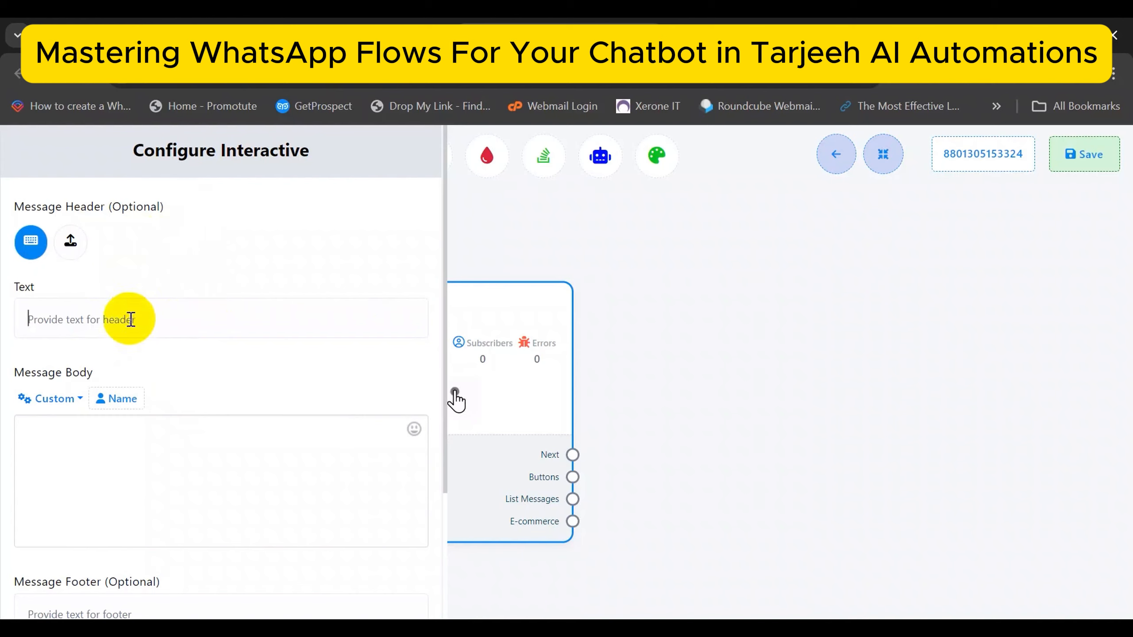
{"action": "type", "text": "What a"}
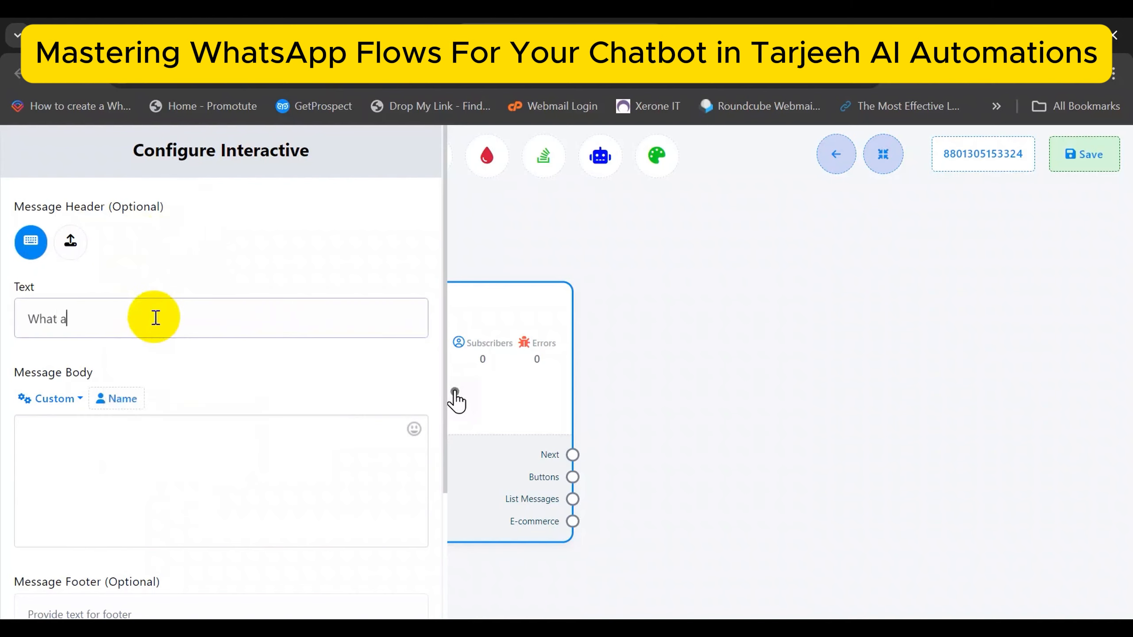
{"action": "type", "text": "re you looking for?"}
{"action": "left_click", "coordinate": [117, 461]}
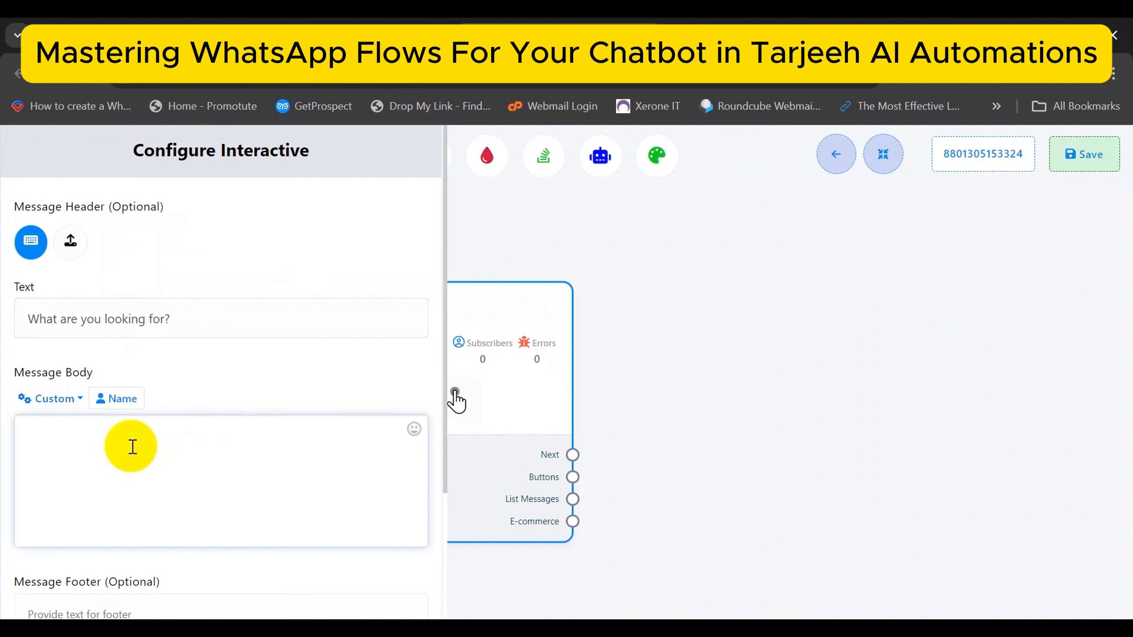
{"action": "type", "text": "We have two options available here"}
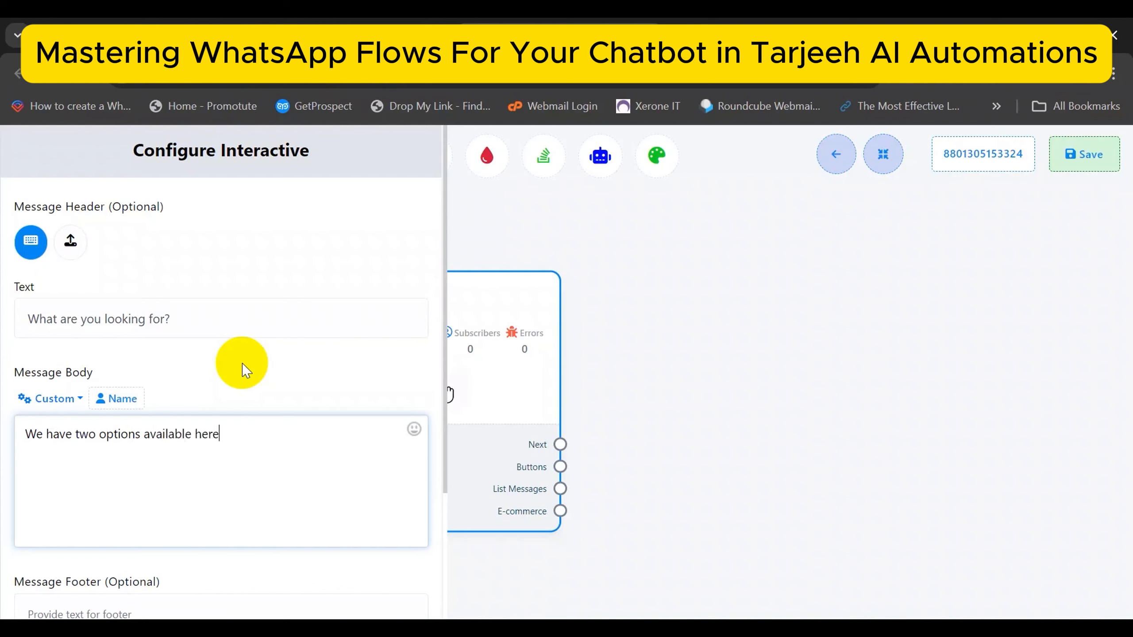
Set the Interactive message footer to "Please Choose One" and save the block's configuration
{"action": "scroll", "coordinate": [269, 452], "scroll_direction": "down", "scroll_amount": 4}
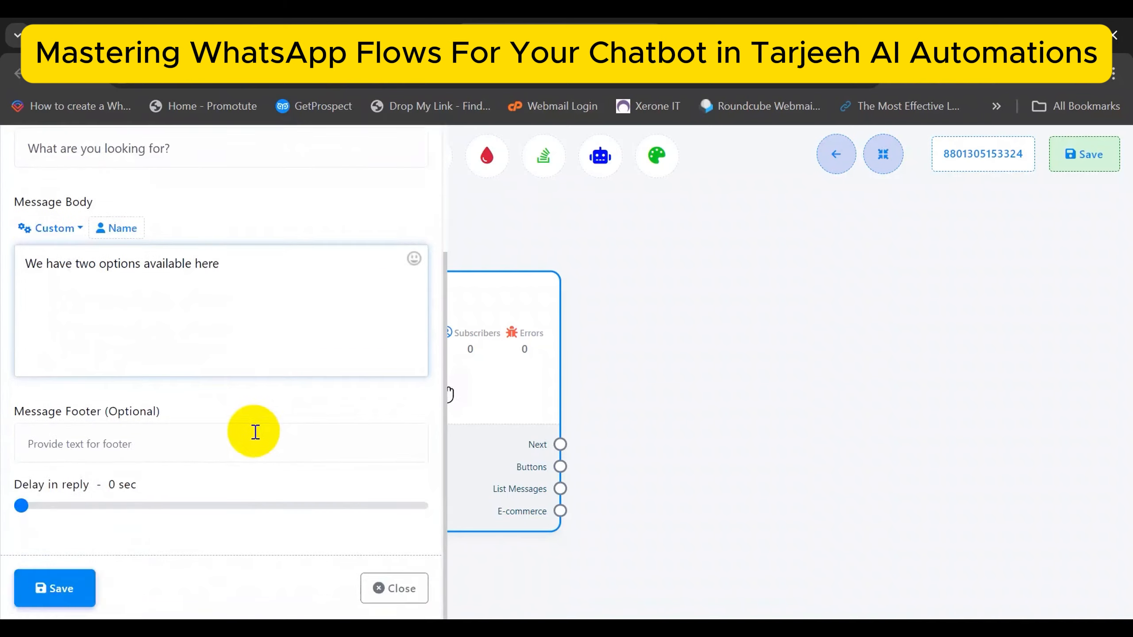
{"action": "left_click", "coordinate": [152, 440]}
{"action": "type", "text": "Pl"}
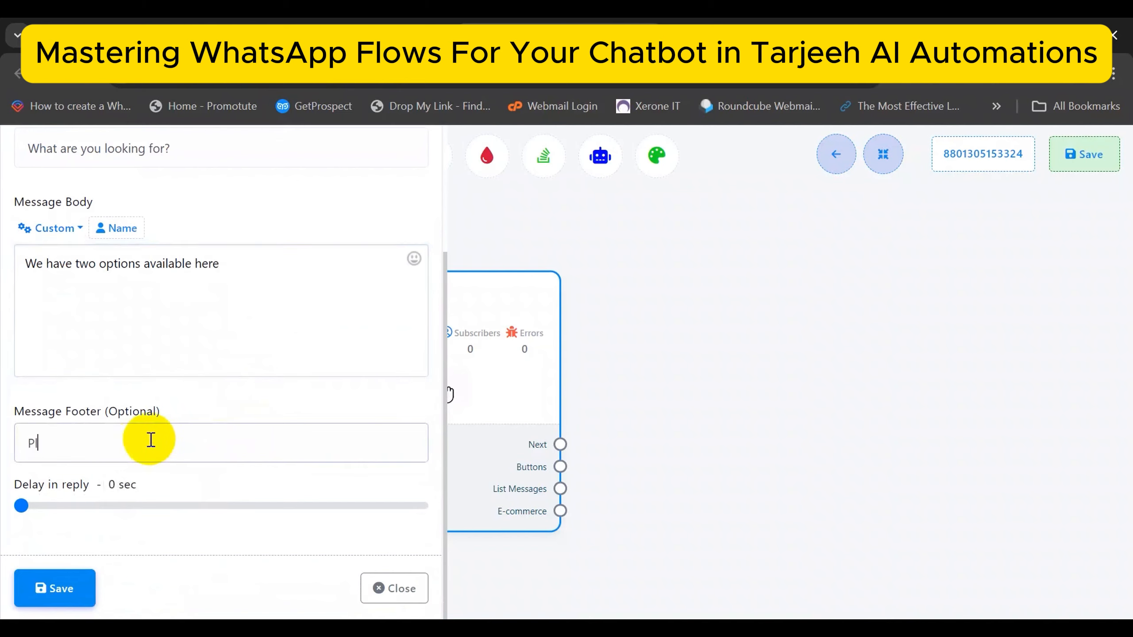
{"action": "type", "text": "ease Choose One"}
{"action": "left_click", "coordinate": [71, 591]}
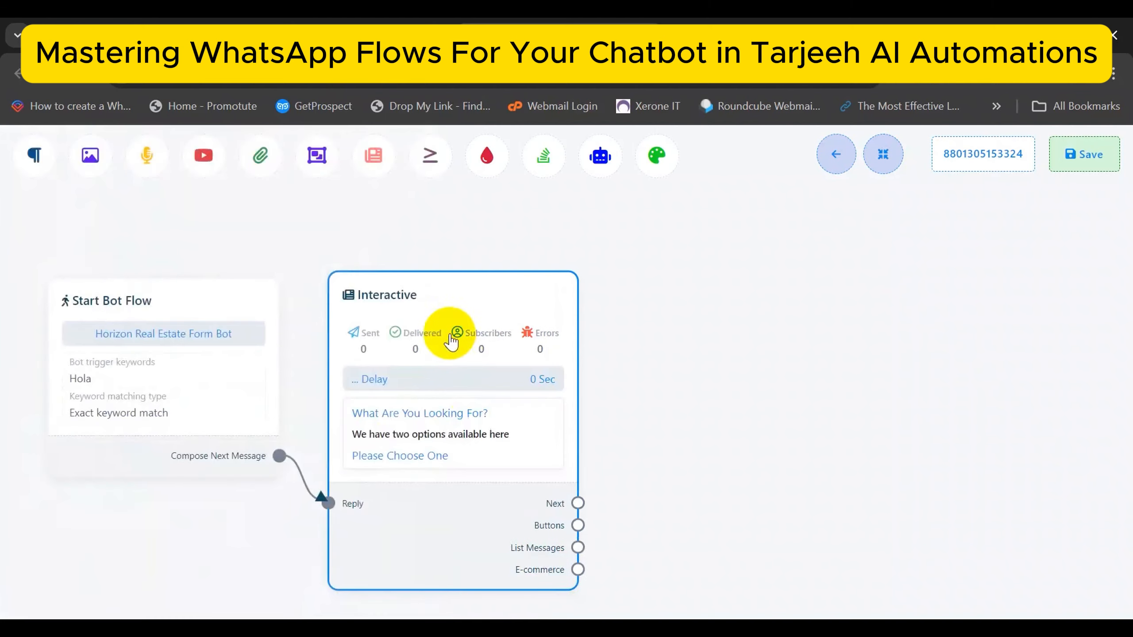
Attach two Button blocks to the Interactive block's Buttons output and stack them one above the other beside it
{"action": "left_click_drag", "start_coordinate": [446, 312], "coordinate": [442, 290]}
{"action": "left_click_drag", "start_coordinate": [839, 370], "coordinate": [625, 334]}
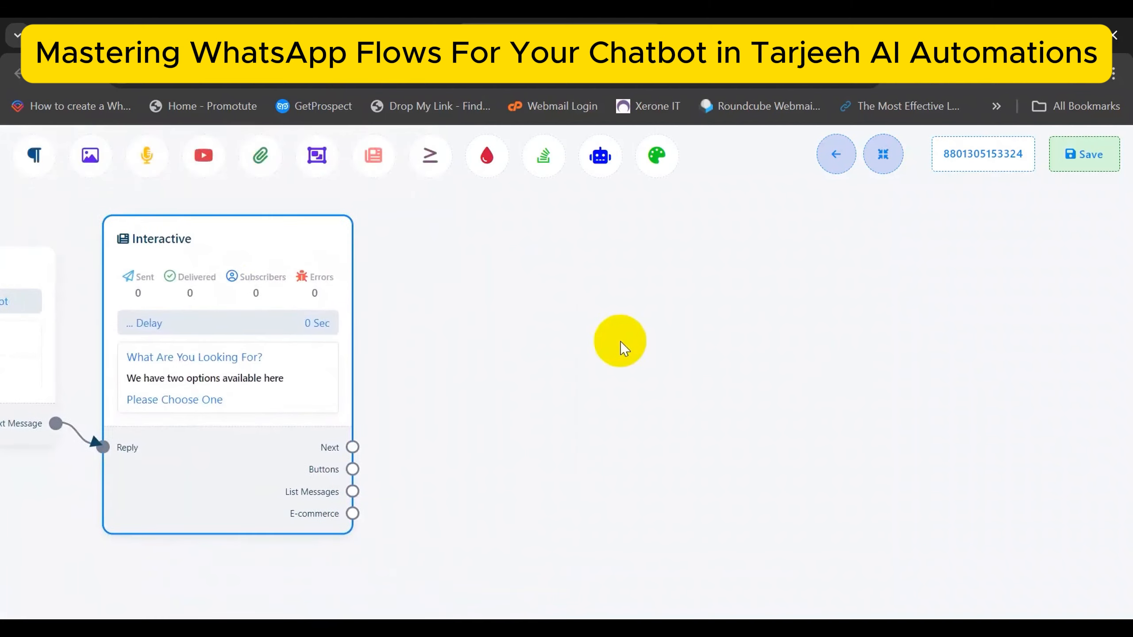
{"action": "left_click_drag", "start_coordinate": [352, 469], "coordinate": [446, 313]}
{"action": "left_click_drag", "start_coordinate": [352, 469], "coordinate": [445, 539]}
{"action": "left_click_drag", "start_coordinate": [493, 342], "coordinate": [489, 253]}
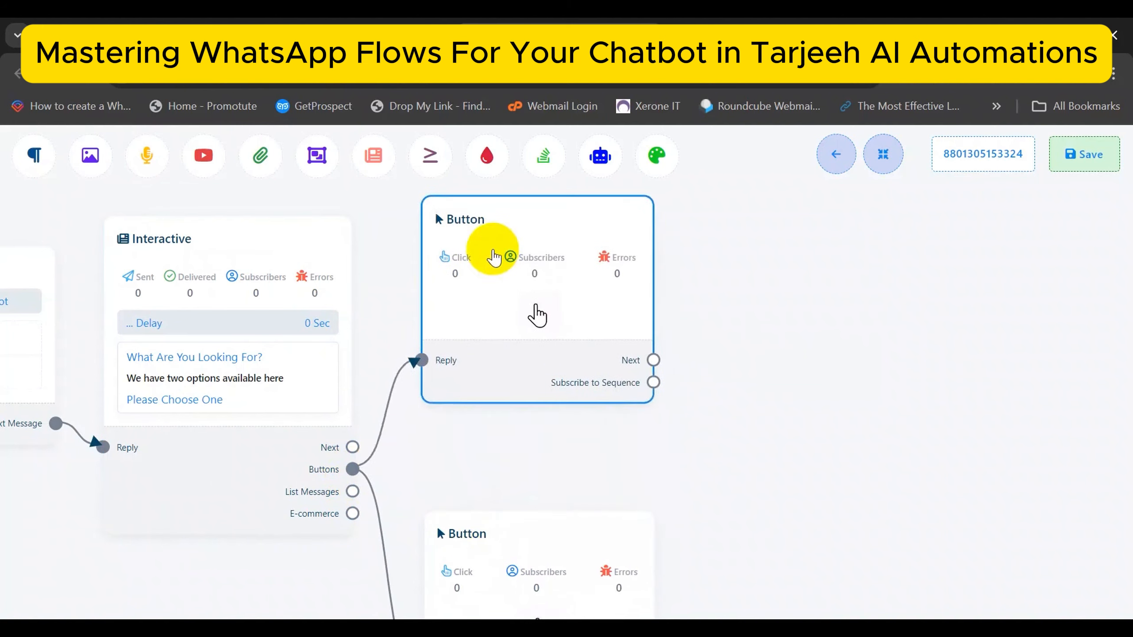
{"action": "left_click_drag", "start_coordinate": [559, 537], "coordinate": [560, 444]}
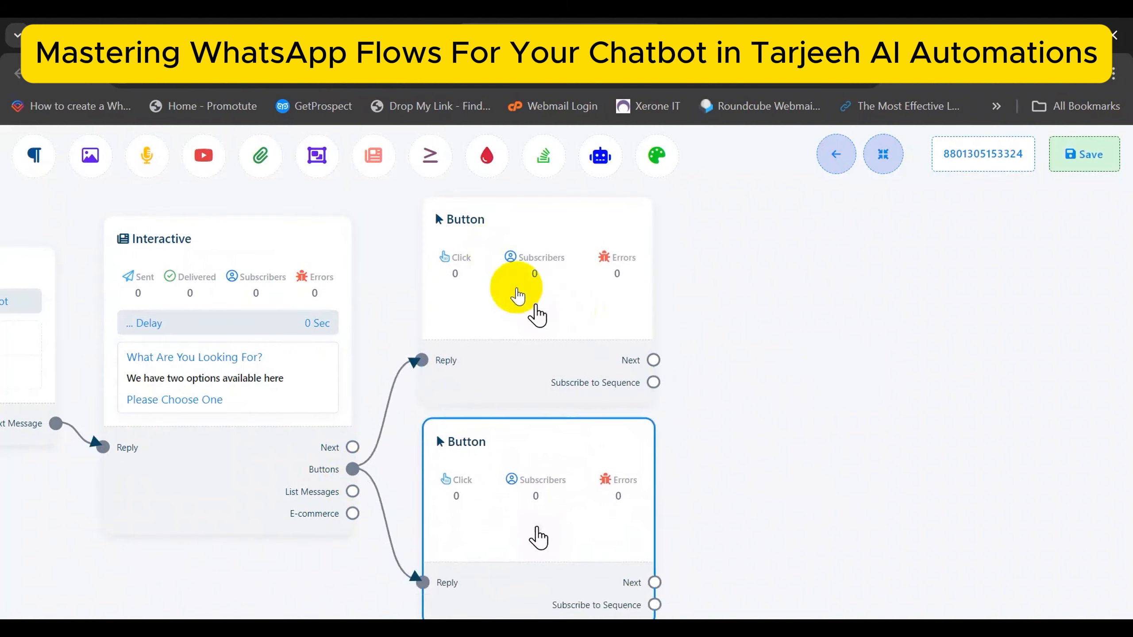
Name the upper Button block "Buy a property"
{"action": "double_click", "coordinate": [518, 294]}
{"action": "left_click", "coordinate": [271, 239]}
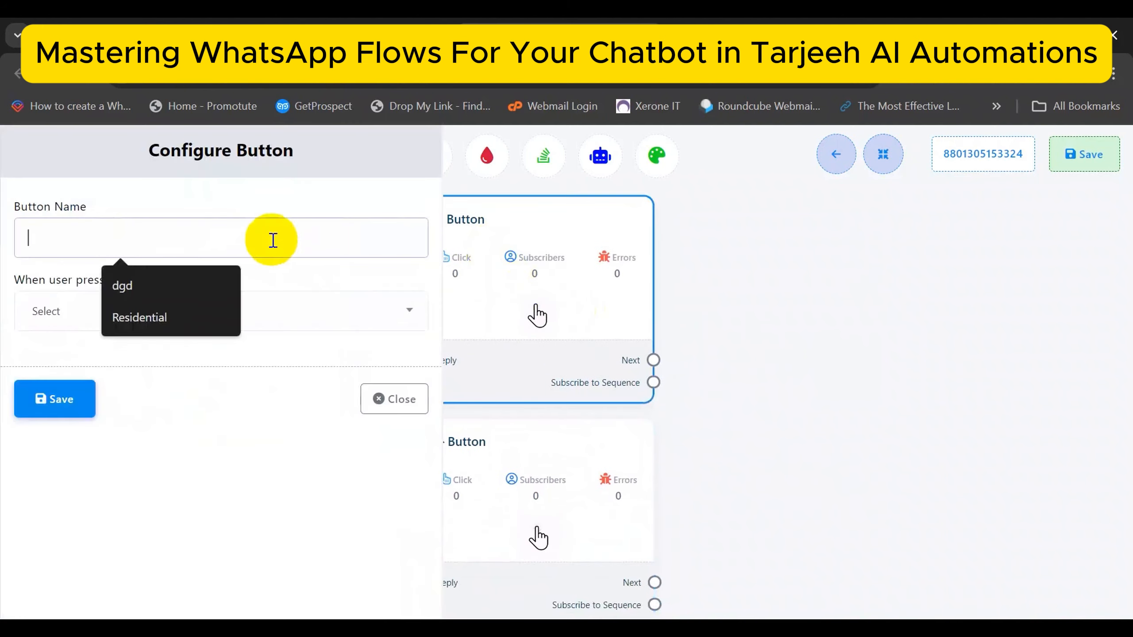
{"action": "type", "text": "Buy"}
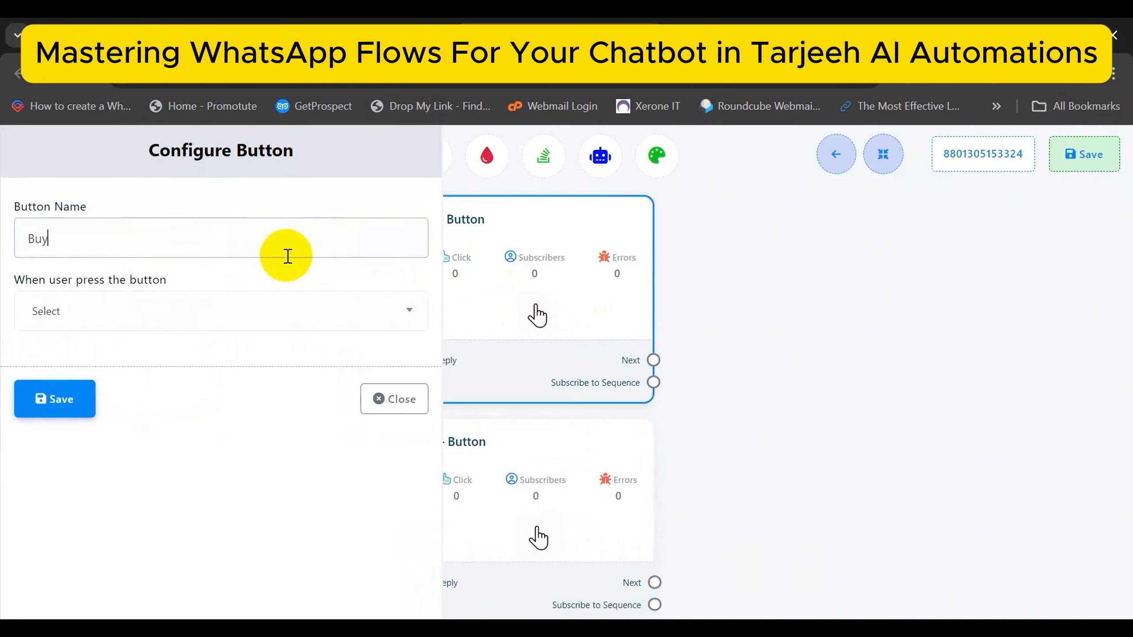
{"action": "type", "text": " a property"}
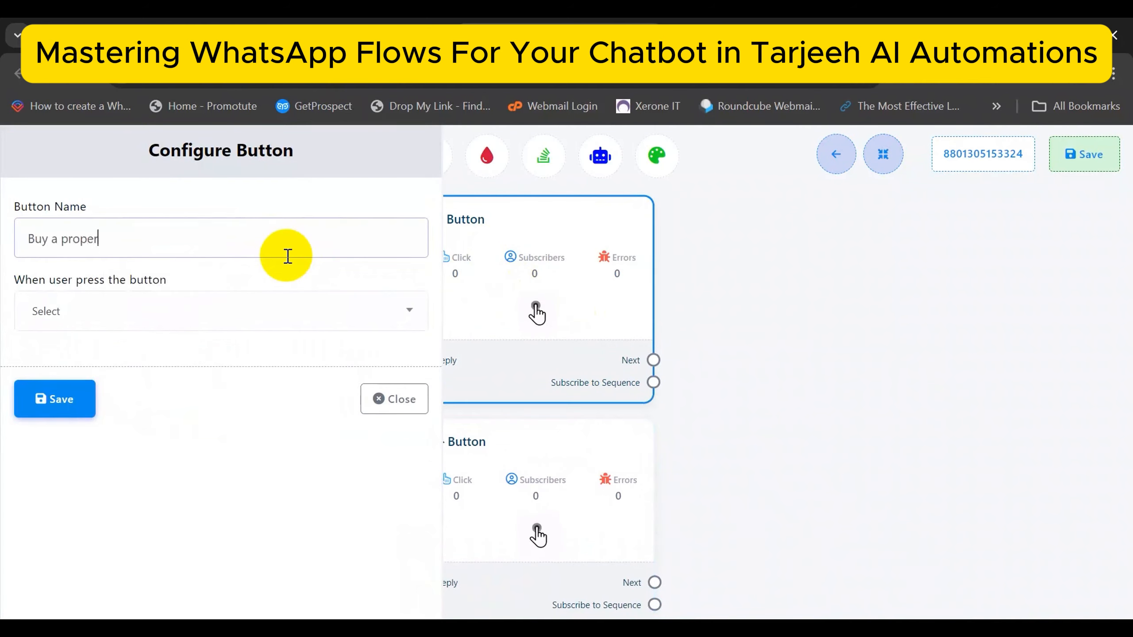
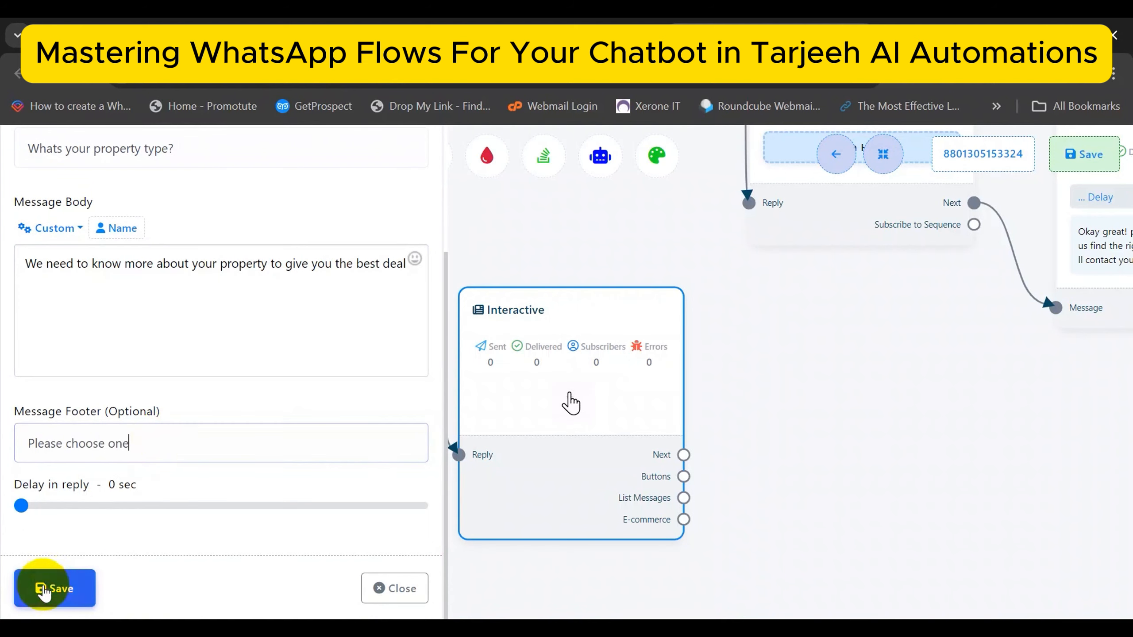
Save the "Whats your property type?" Interactive block and attach three Button blocks to its Buttons output
{"action": "left_click", "coordinate": [42, 589]}
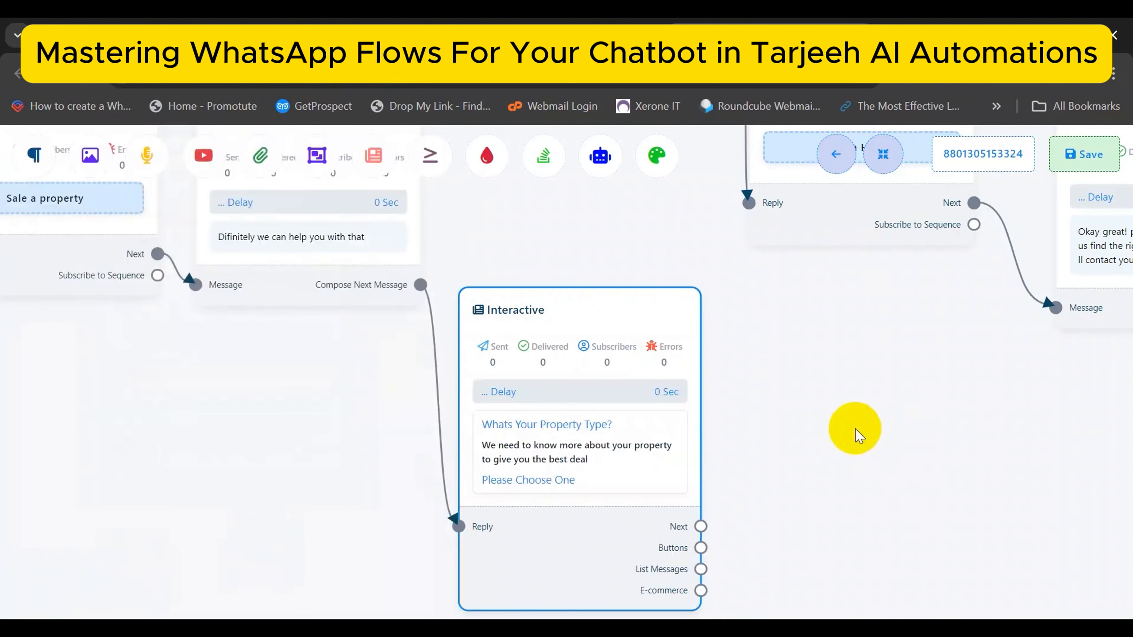
{"action": "left_click_drag", "start_coordinate": [857, 430], "coordinate": [715, 367]}
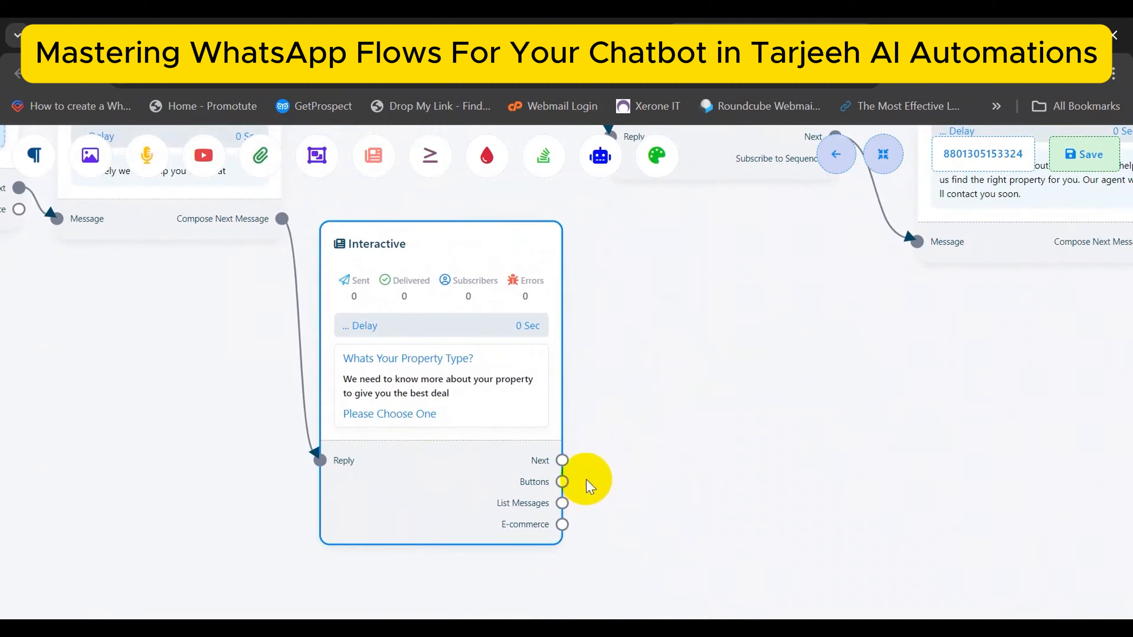
{"action": "left_click_drag", "start_coordinate": [565, 482], "coordinate": [641, 254]}
{"action": "left_click_drag", "start_coordinate": [701, 301], "coordinate": [683, 245]}
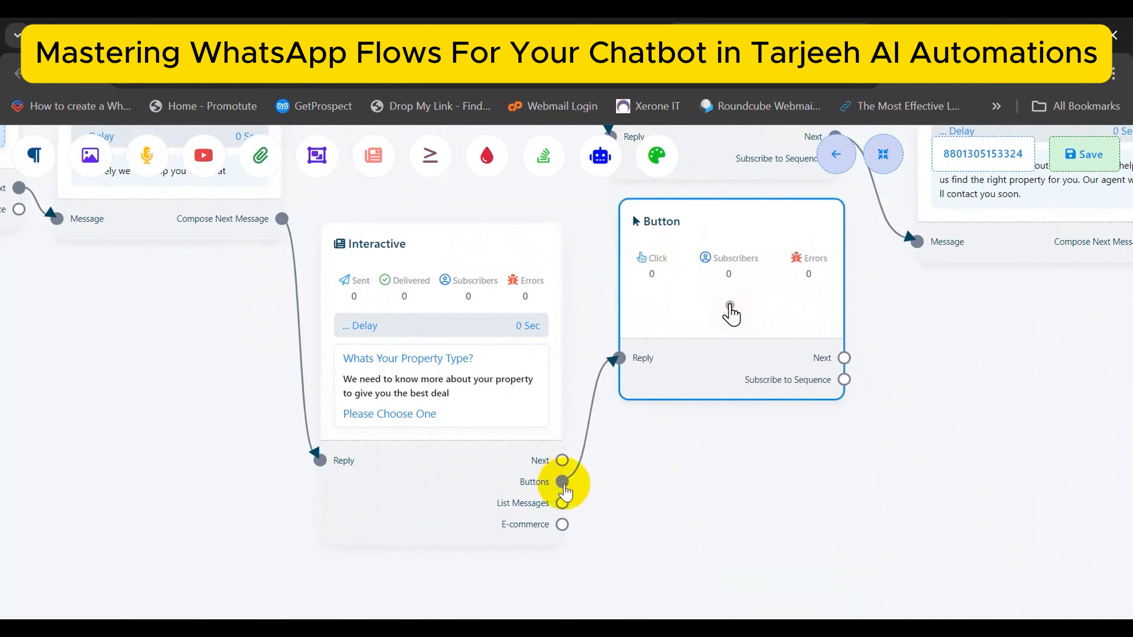
{"action": "left_click_drag", "start_coordinate": [562, 482], "coordinate": [861, 435]}
{"action": "left_click_drag", "start_coordinate": [786, 450], "coordinate": [650, 252]}
{"action": "left_click_drag", "start_coordinate": [427, 268], "coordinate": [501, 437]}
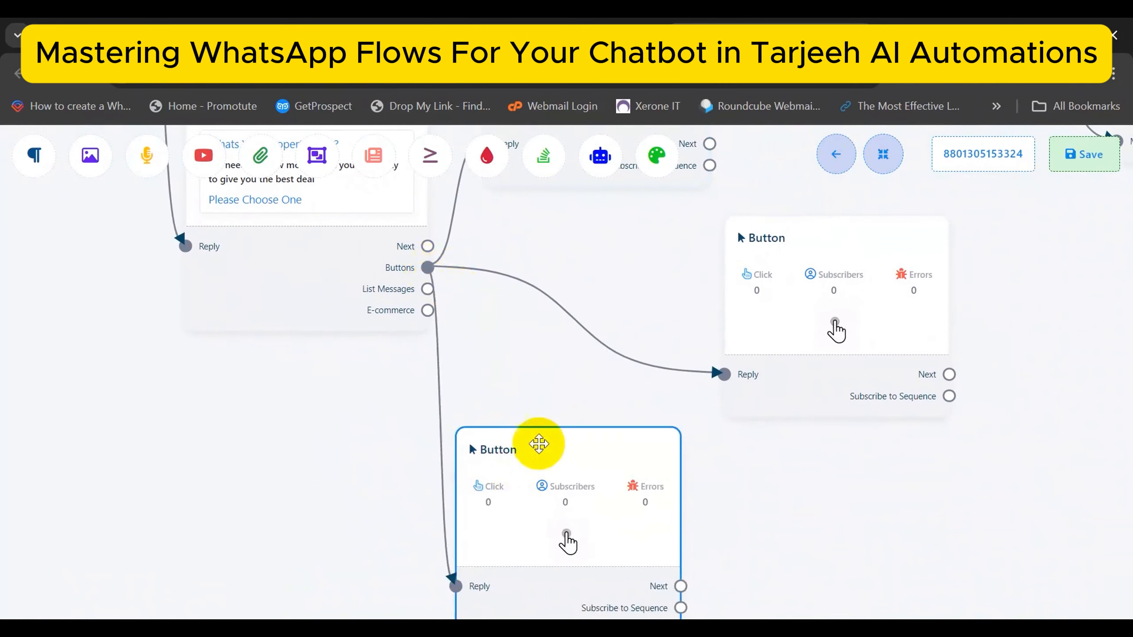
Arrange the property-type Button blocks in a vertical column beside their Interactive block
{"action": "scroll", "coordinate": [563, 413], "scroll_direction": "down", "scroll_amount": 1}
{"action": "scroll", "coordinate": [564, 412], "scroll_direction": "down", "scroll_amount": 1}
{"action": "left_click_drag", "start_coordinate": [579, 331], "coordinate": [475, 397]}
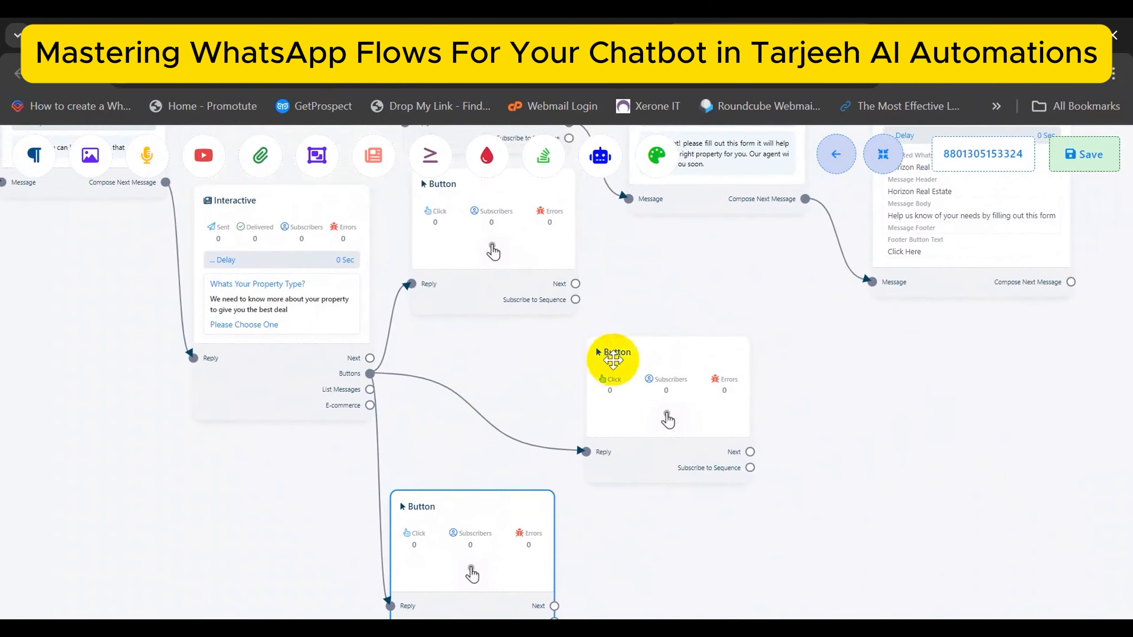
{"action": "left_click_drag", "start_coordinate": [627, 354], "coordinate": [435, 350]}
{"action": "scroll", "coordinate": [599, 329], "scroll_direction": "down", "scroll_amount": 5}
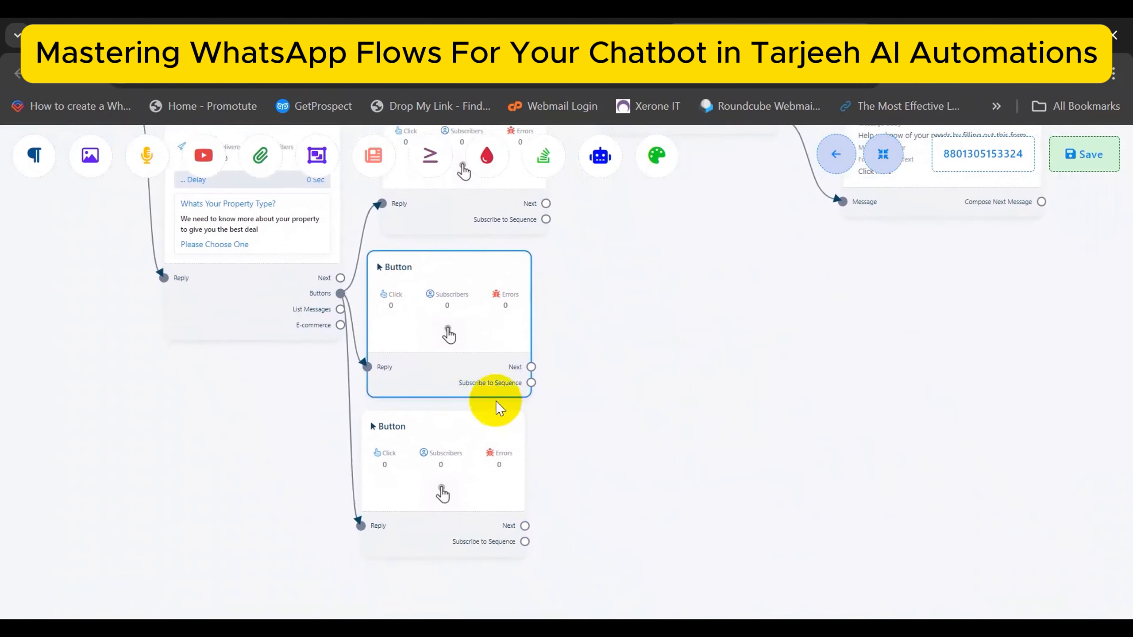
Name the uppermost property-type button "Home", set its action to Send Message, and save it
{"action": "scroll", "coordinate": [499, 405], "scroll_direction": "up", "scroll_amount": 6}
{"action": "double_click", "coordinate": [430, 281]}
{"action": "left_click", "coordinate": [216, 248]}
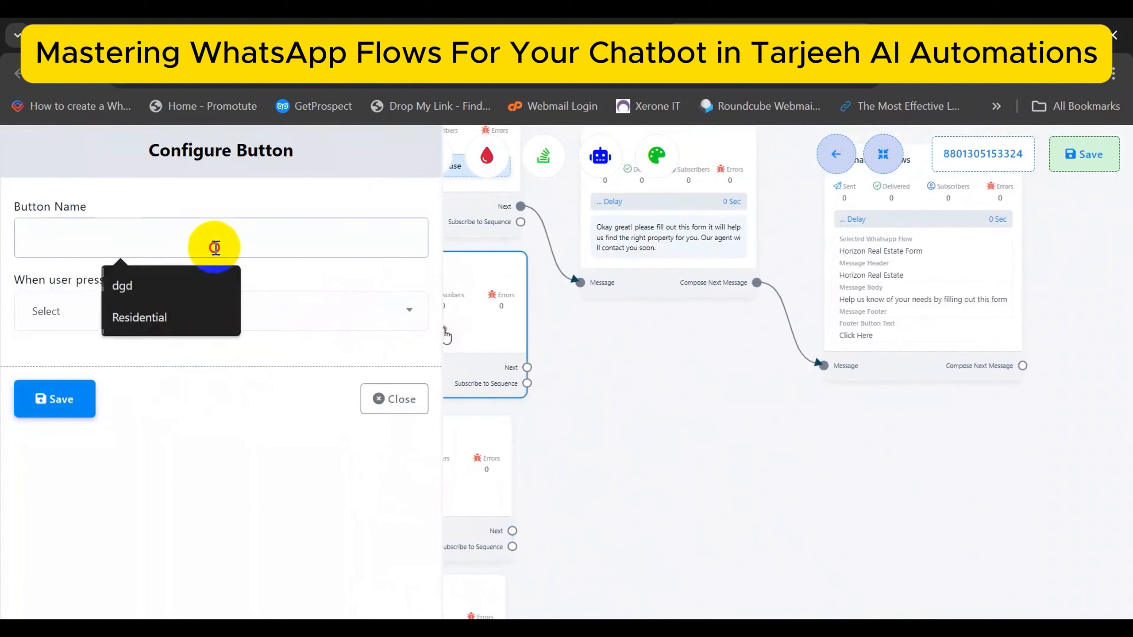
{"action": "type", "text": "Home"}
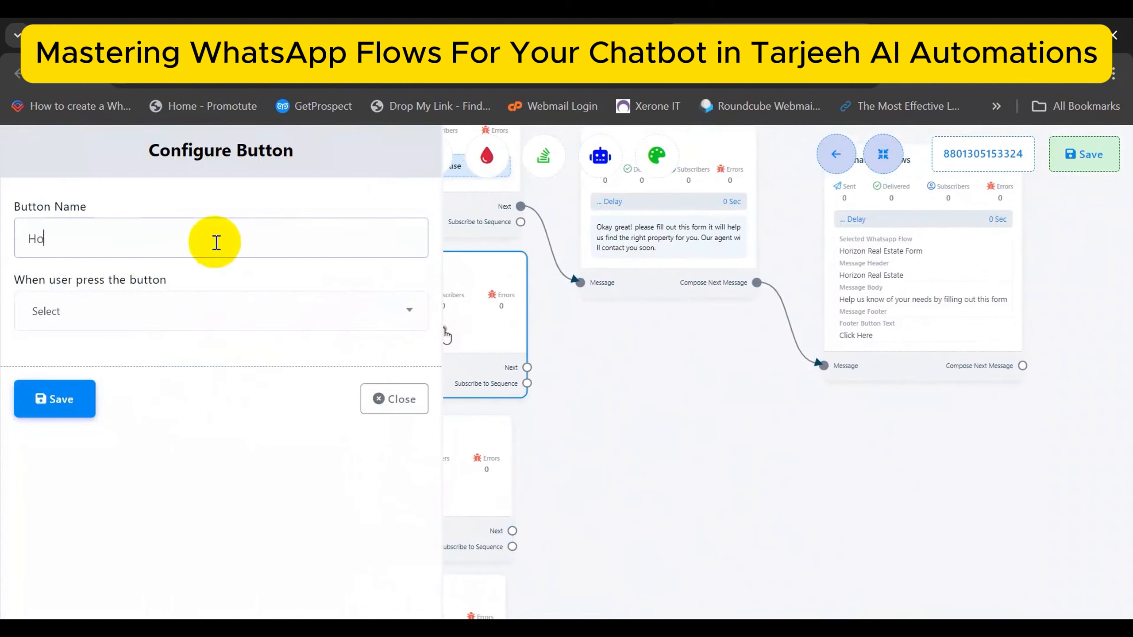
{"action": "left_click", "coordinate": [286, 314]}
{"action": "left_click", "coordinate": [137, 440]}
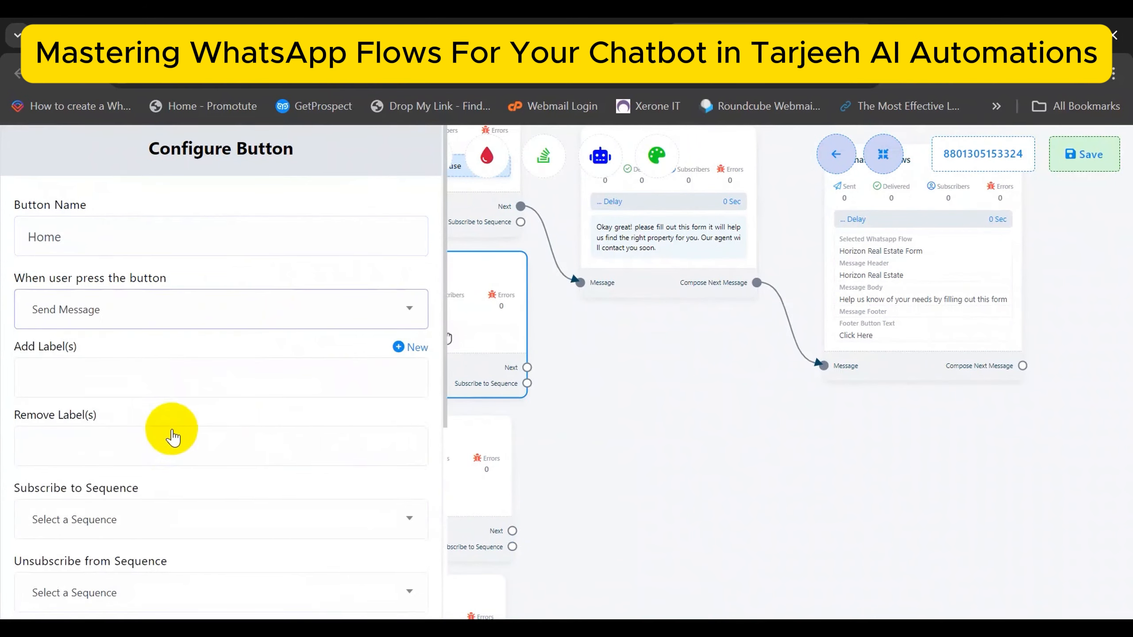
{"action": "scroll", "coordinate": [81, 571], "scroll_direction": "down", "scroll_amount": 7}
{"action": "left_click", "coordinate": [52, 588]}
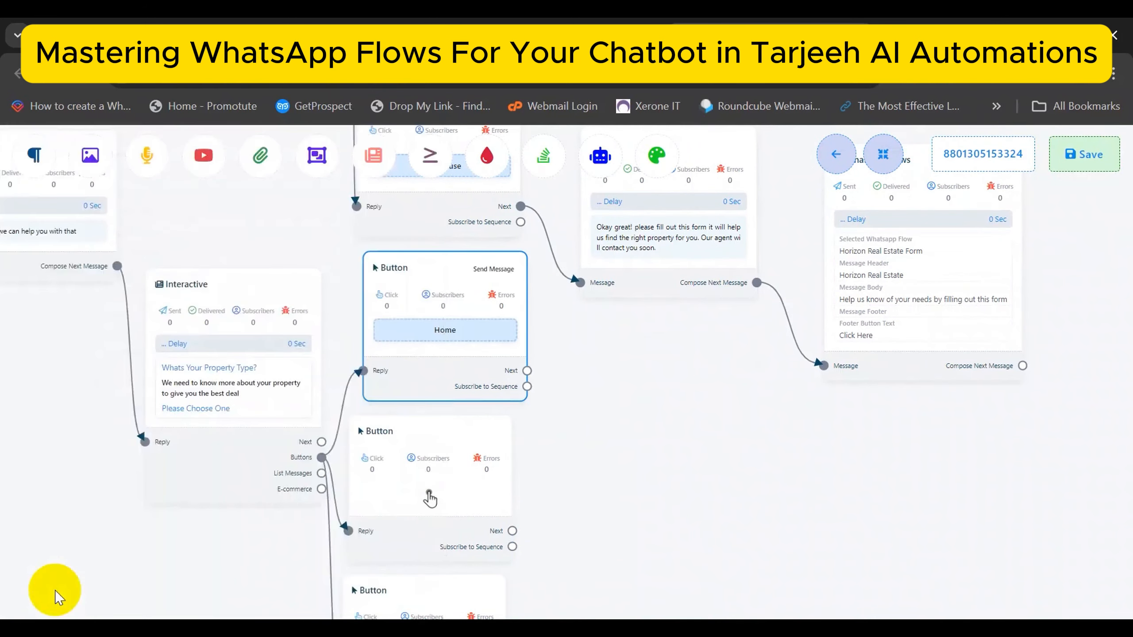
Name the middle property-type button "Apartment", set its action to Send Message, and save it
{"action": "left_click_drag", "start_coordinate": [577, 423], "coordinate": [537, 379]}
{"action": "double_click", "coordinate": [373, 381]}
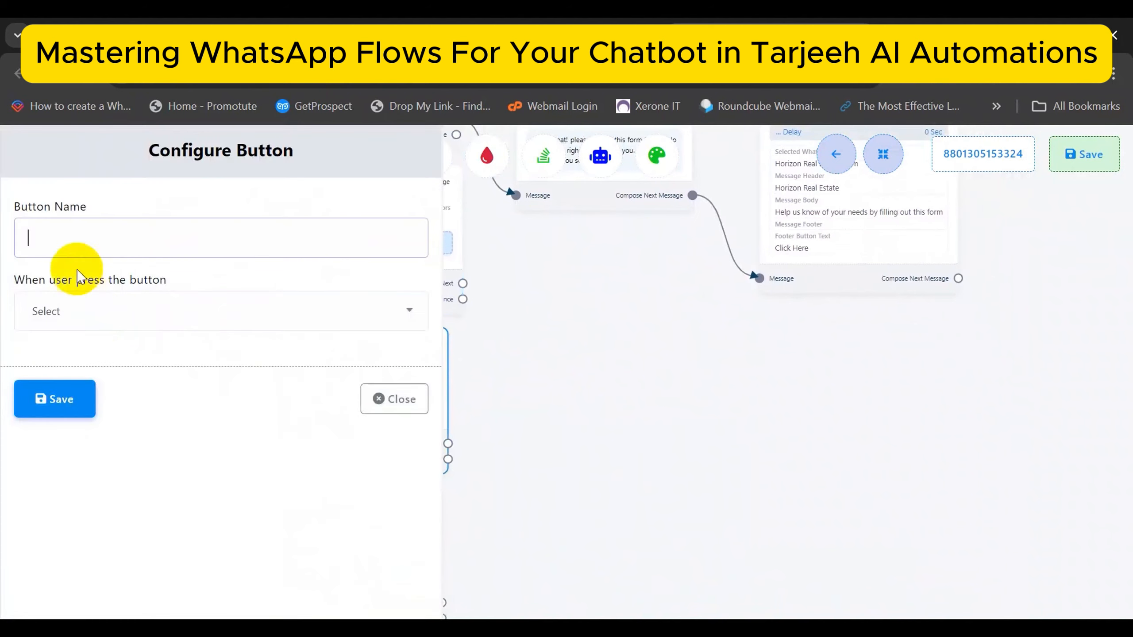
{"action": "left_click", "coordinate": [78, 236]}
{"action": "type", "text": "Apa"}
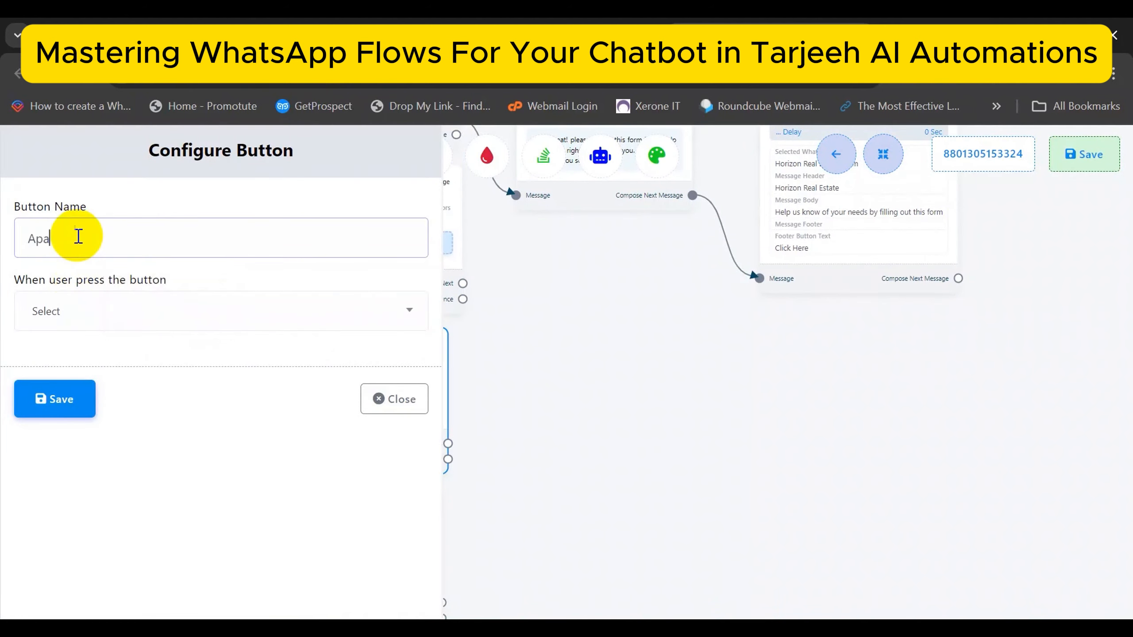
{"action": "type", "text": "rtment"}
{"action": "left_click", "coordinate": [205, 317]}
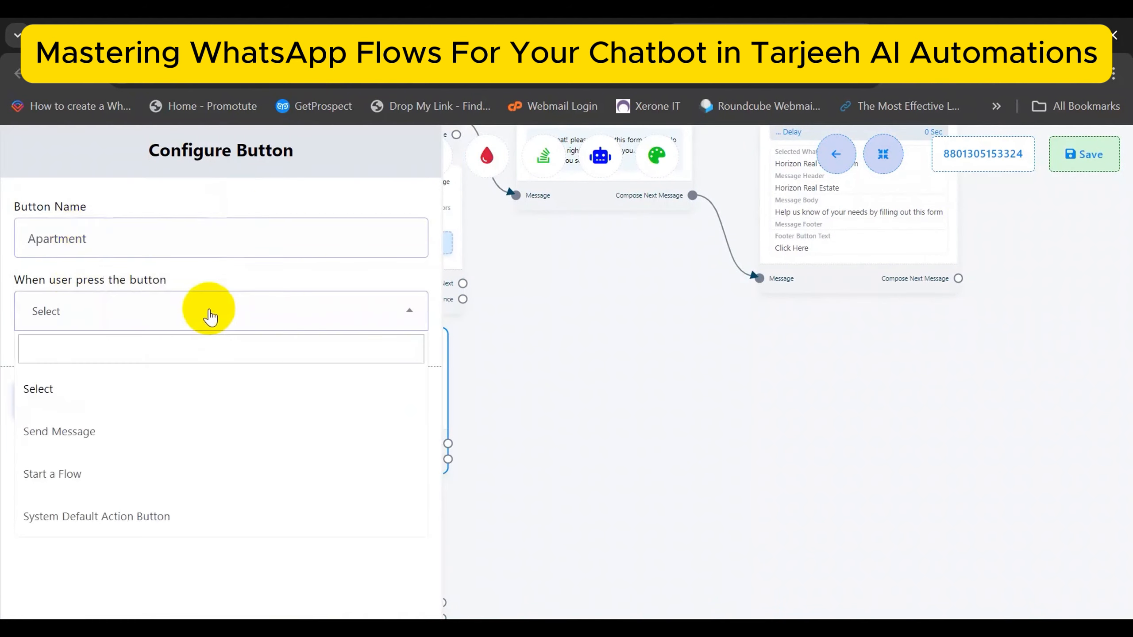
{"action": "left_click", "coordinate": [121, 433]}
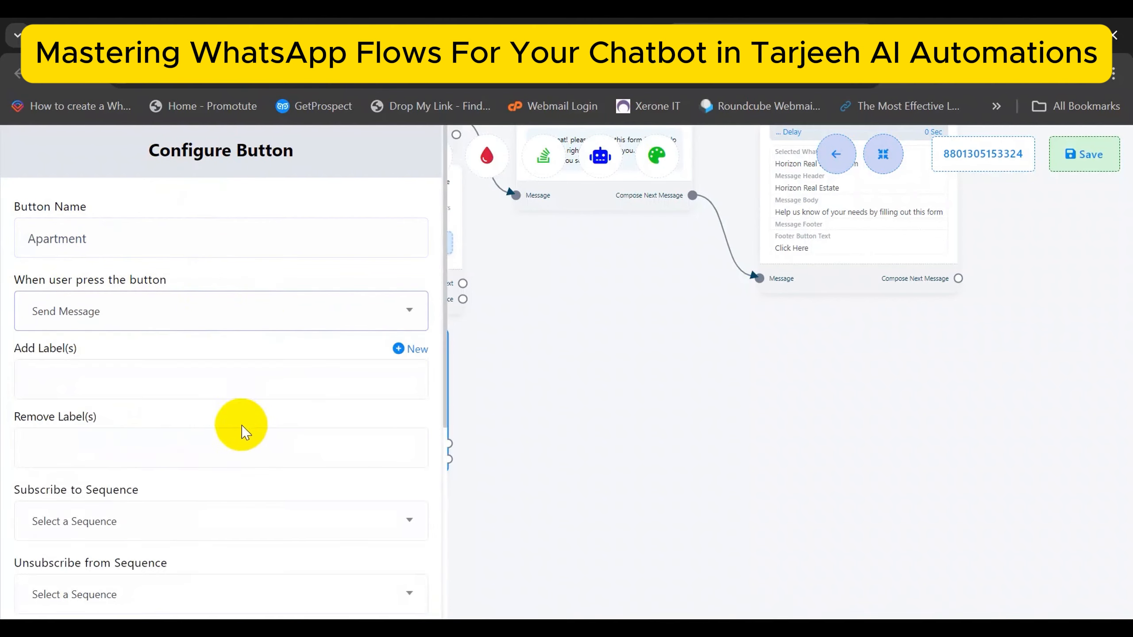
{"action": "scroll", "coordinate": [150, 448], "scroll_direction": "down", "scroll_amount": 5}
{"action": "left_click", "coordinate": [80, 587]}
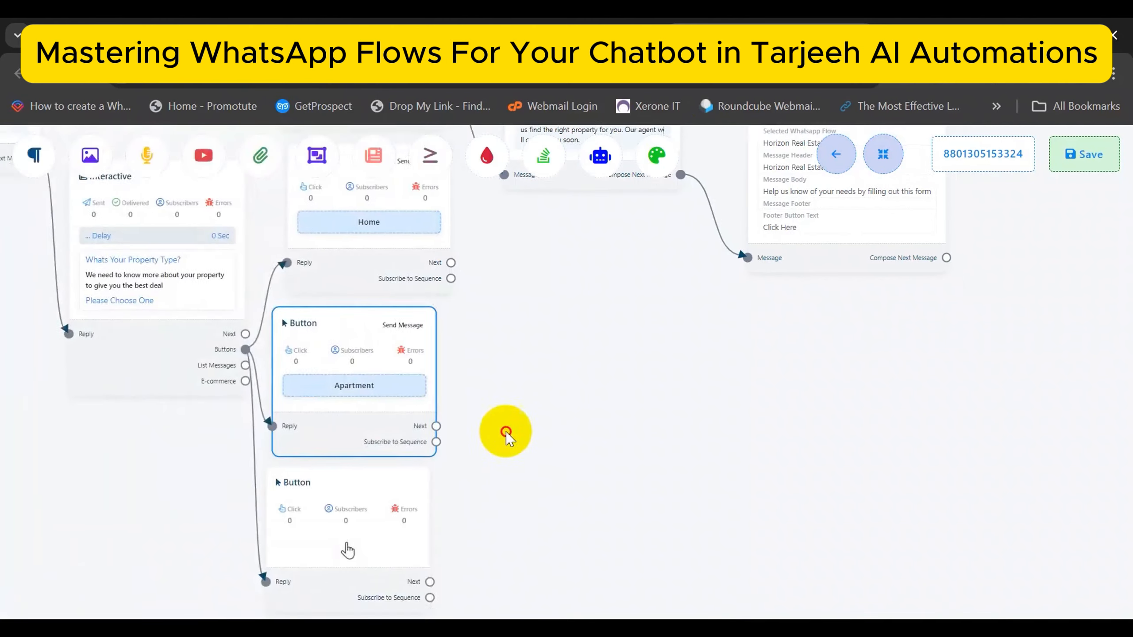
Name the lowest property-type button "Land", set its action to Send Message, and save it
{"action": "left_click", "coordinate": [214, 439]}
{"action": "left_click", "coordinate": [94, 232]}
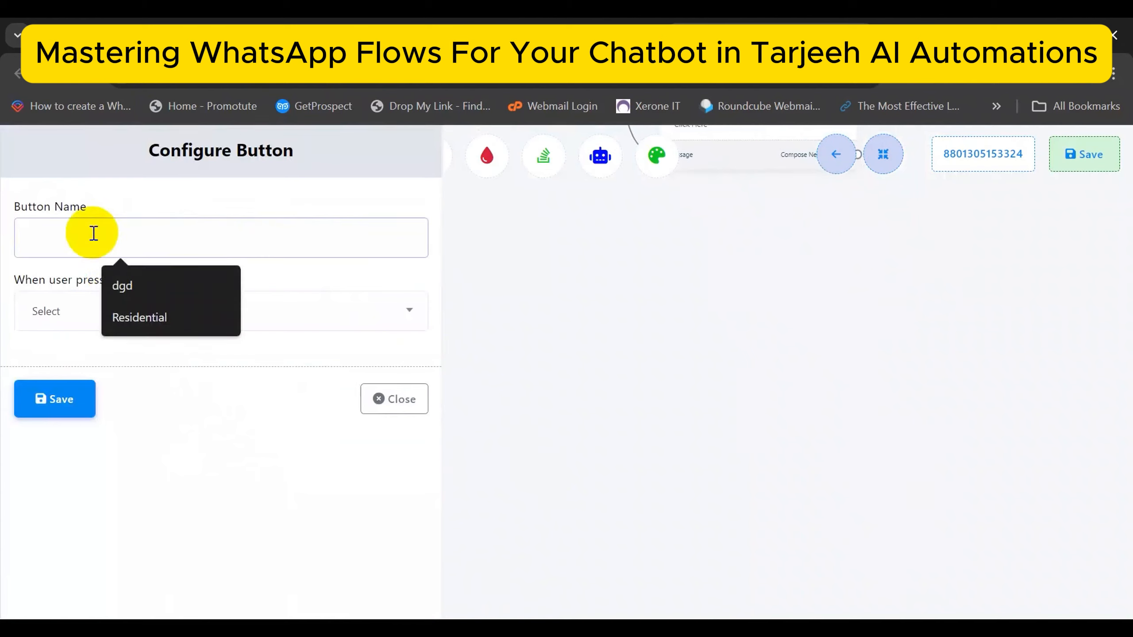
{"action": "type", "text": "Land"}
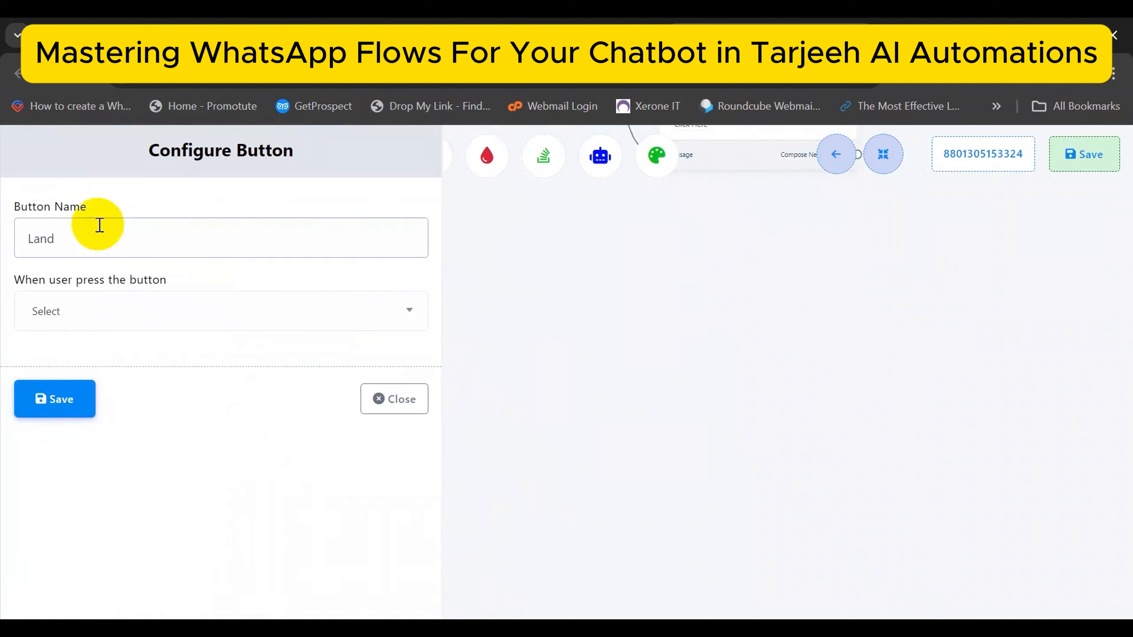
{"action": "left_click", "coordinate": [167, 307]}
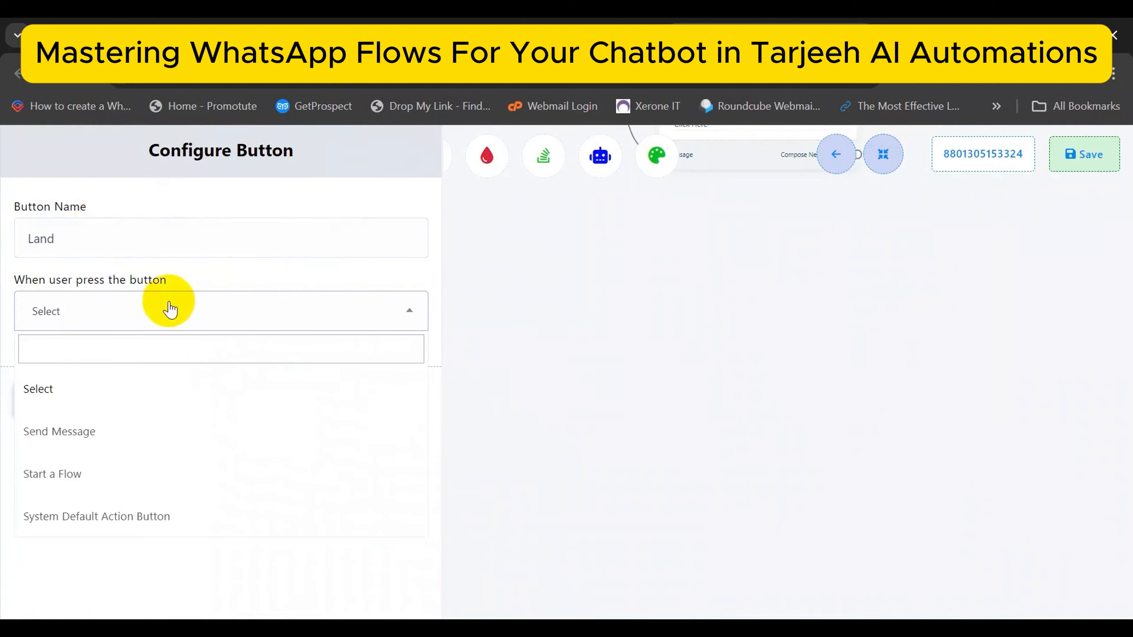
{"action": "left_click", "coordinate": [117, 440]}
{"action": "scroll", "coordinate": [151, 451], "scroll_direction": "down", "scroll_amount": 5}
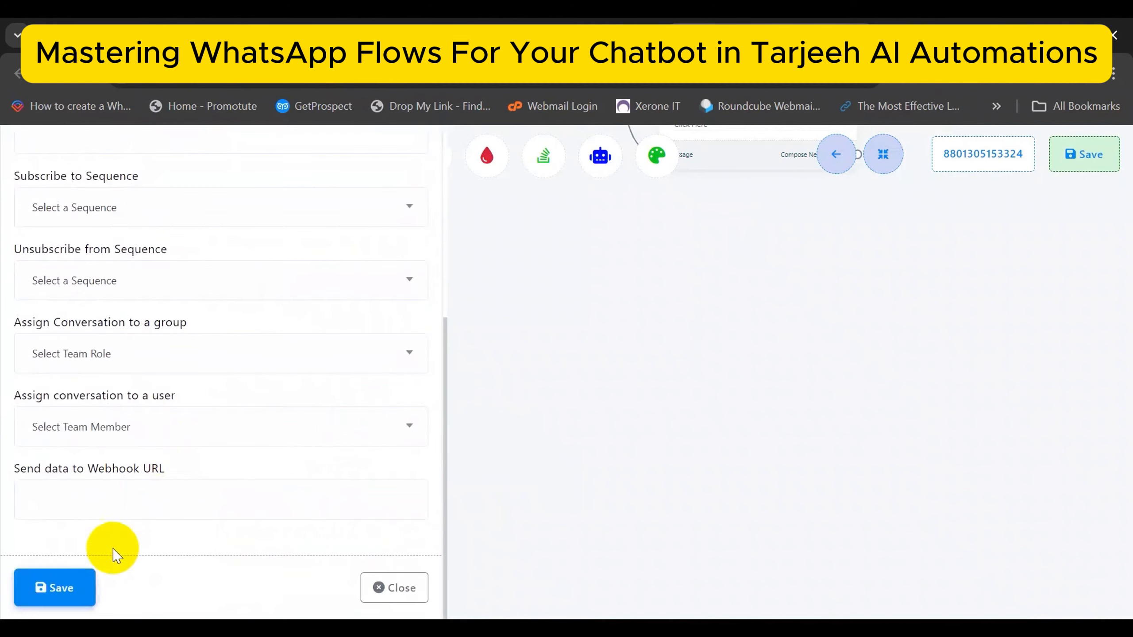
{"action": "left_click", "coordinate": [80, 586]}
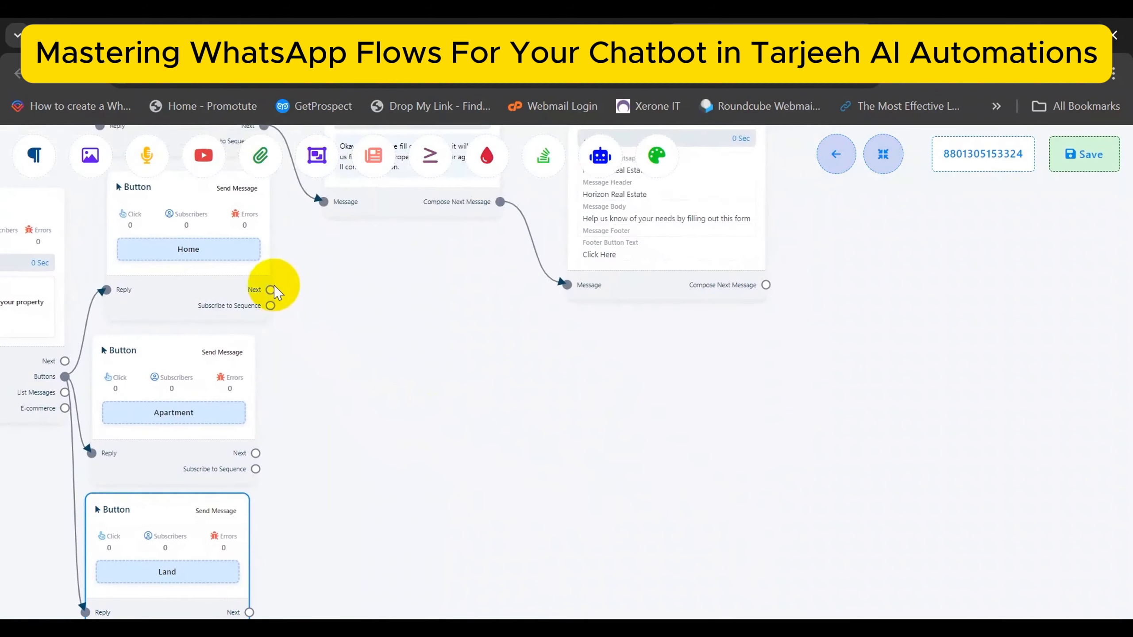
Move the existing Whatsapp Flows block upward so it sits level with its connected Text block
{"action": "left_click", "coordinate": [375, 445]}
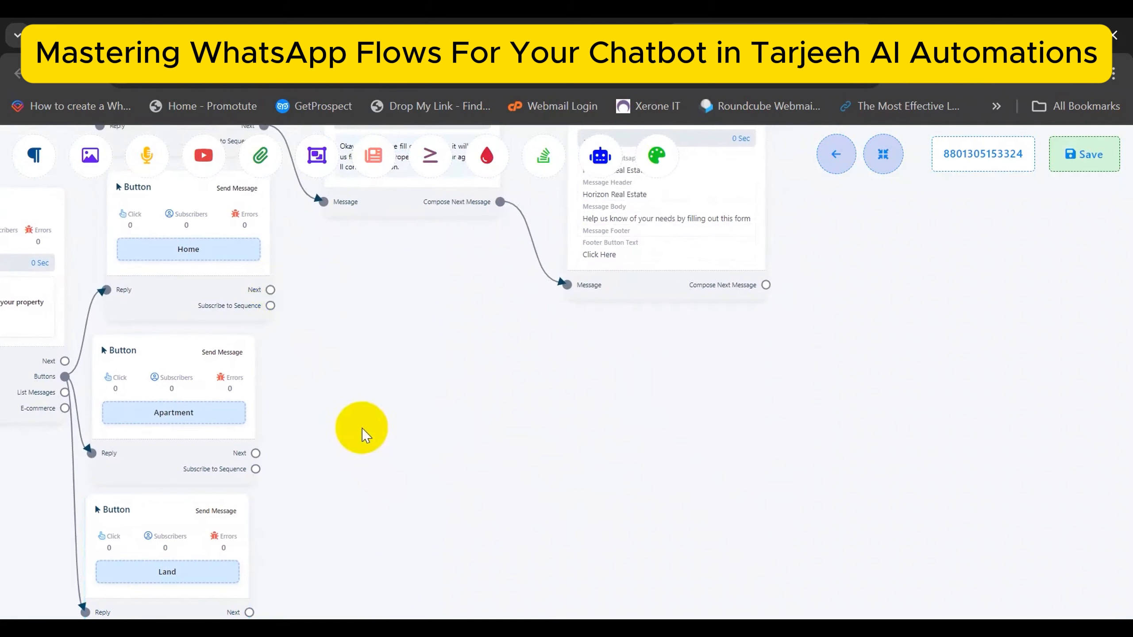
{"action": "scroll", "coordinate": [385, 430], "scroll_direction": "down", "scroll_amount": 1}
{"action": "left_click_drag", "start_coordinate": [384, 430], "coordinate": [439, 483]}
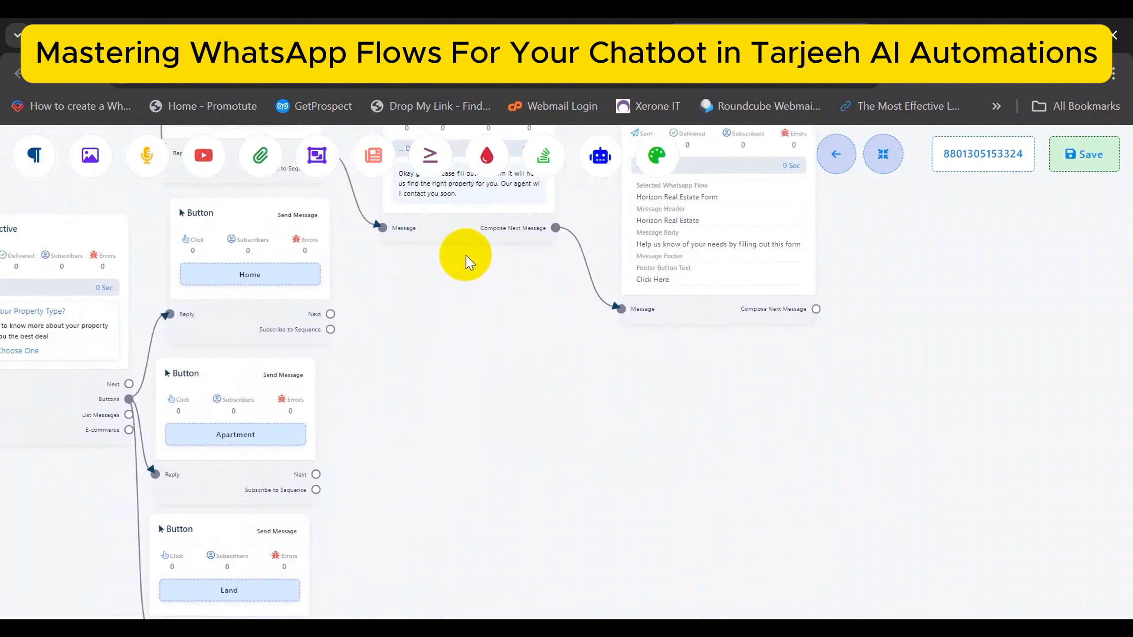
{"action": "left_click_drag", "start_coordinate": [462, 243], "coordinate": [464, 217]}
{"action": "left_click", "coordinate": [717, 312]}
{"action": "left_click_drag", "start_coordinate": [717, 315], "coordinate": [712, 212]}
{"action": "scroll", "coordinate": [402, 350], "scroll_direction": "up", "scroll_amount": 2}
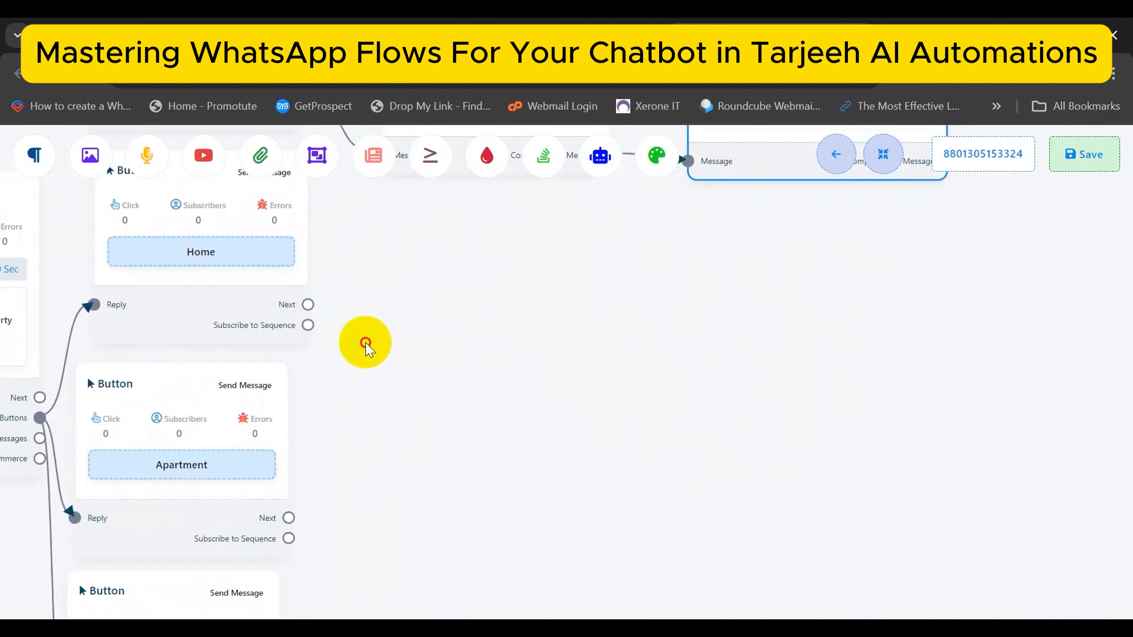
Add a Text block after the Home button reading "Okay great! Please fill out the form below and our agent will contact you soon"
{"action": "left_click_drag", "start_coordinate": [367, 341], "coordinate": [405, 379]}
{"action": "left_click_drag", "start_coordinate": [366, 347], "coordinate": [480, 254]}
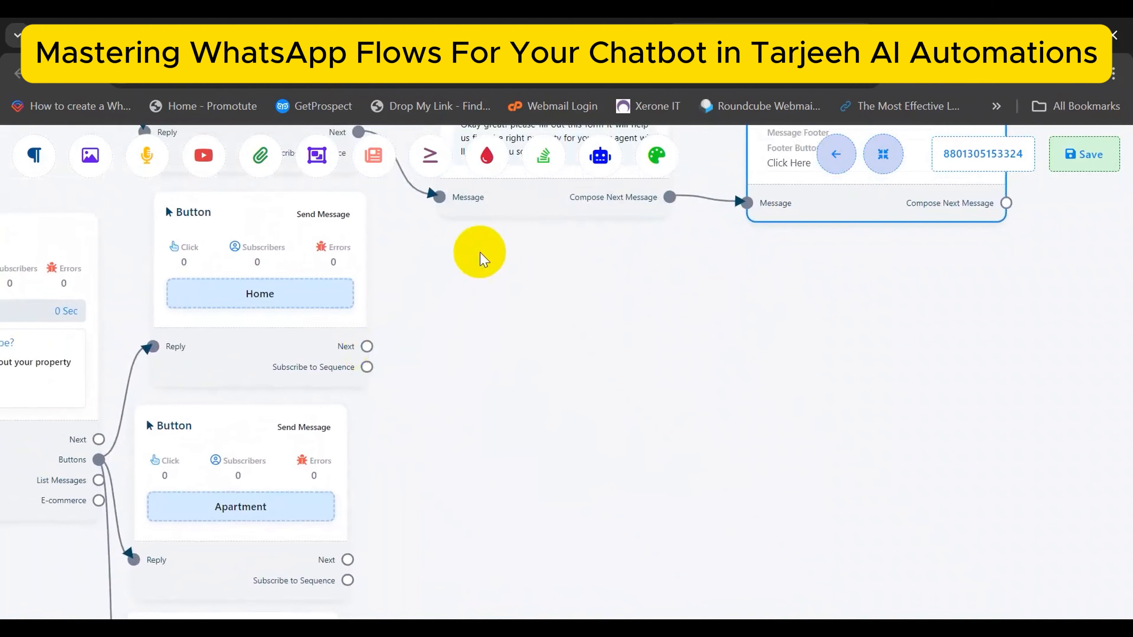
{"action": "left_click", "coordinate": [566, 269]}
{"action": "left_click_drag", "start_coordinate": [671, 372], "coordinate": [540, 338]}
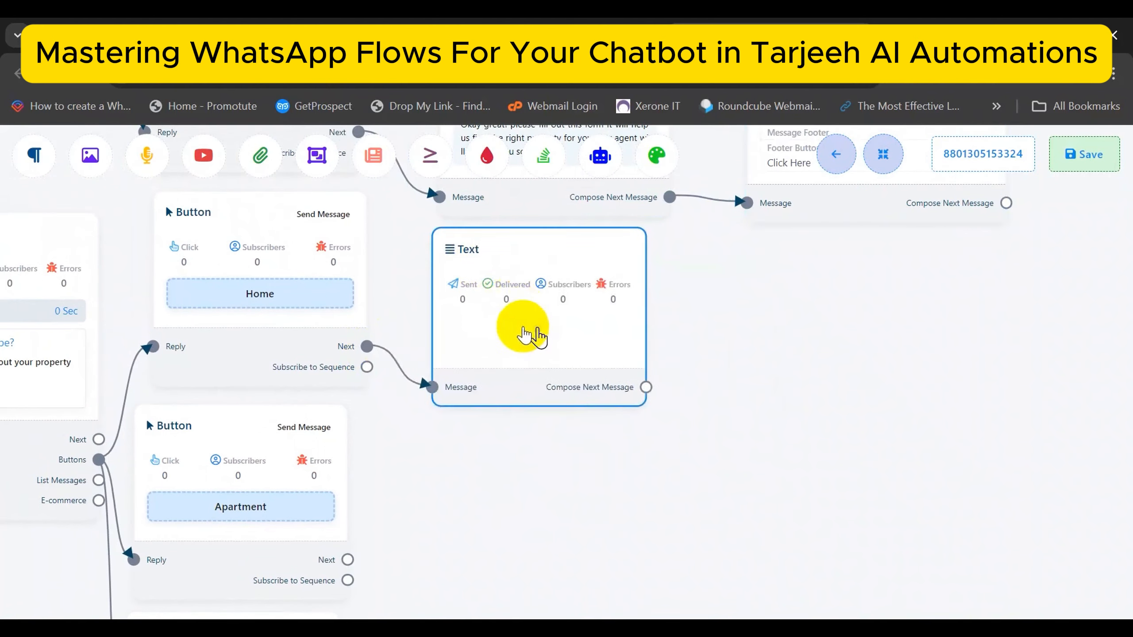
{"action": "double_click", "coordinate": [537, 331]}
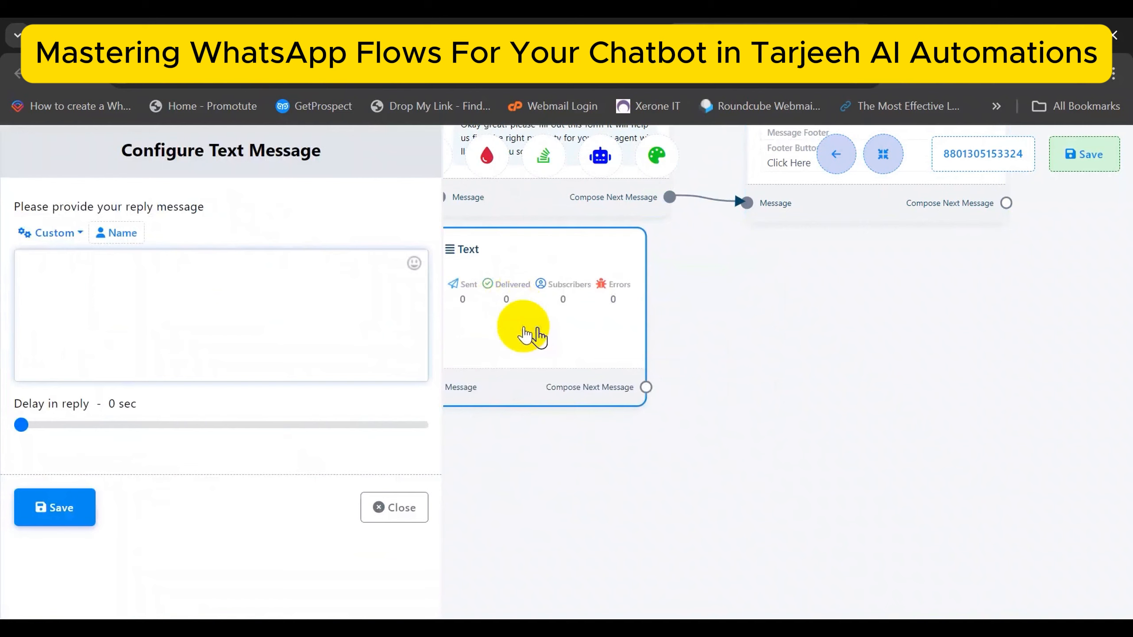
{"action": "type", "text": "Oka"}
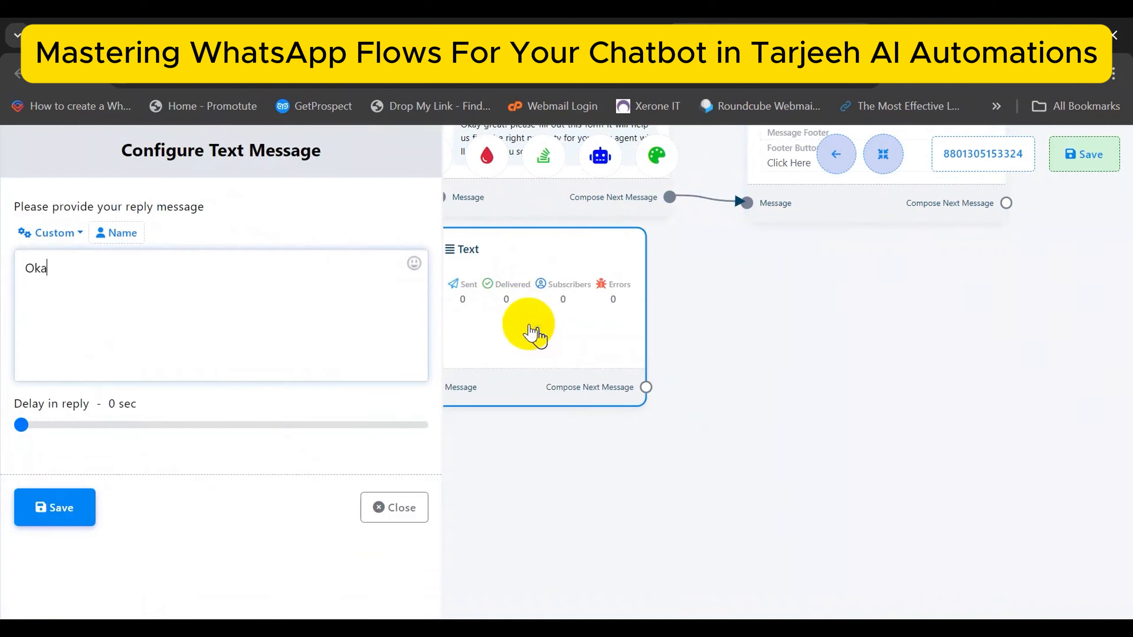
{"action": "type", "text": "y great! Please fill out the form below and our agent will contact"}
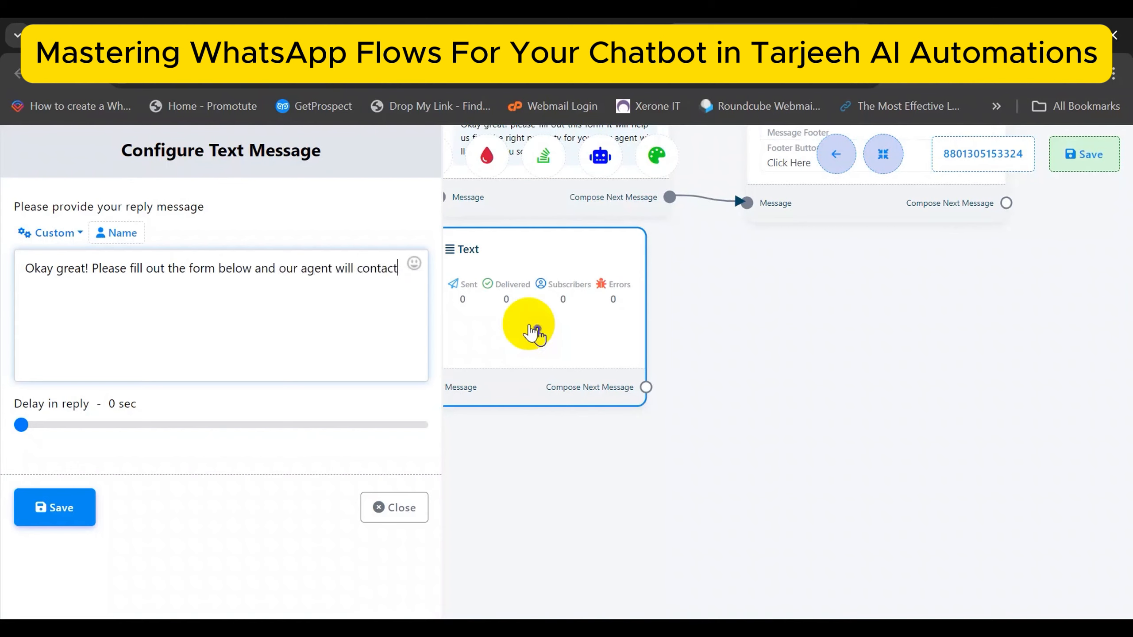
{"action": "type", "text": " you soon"}
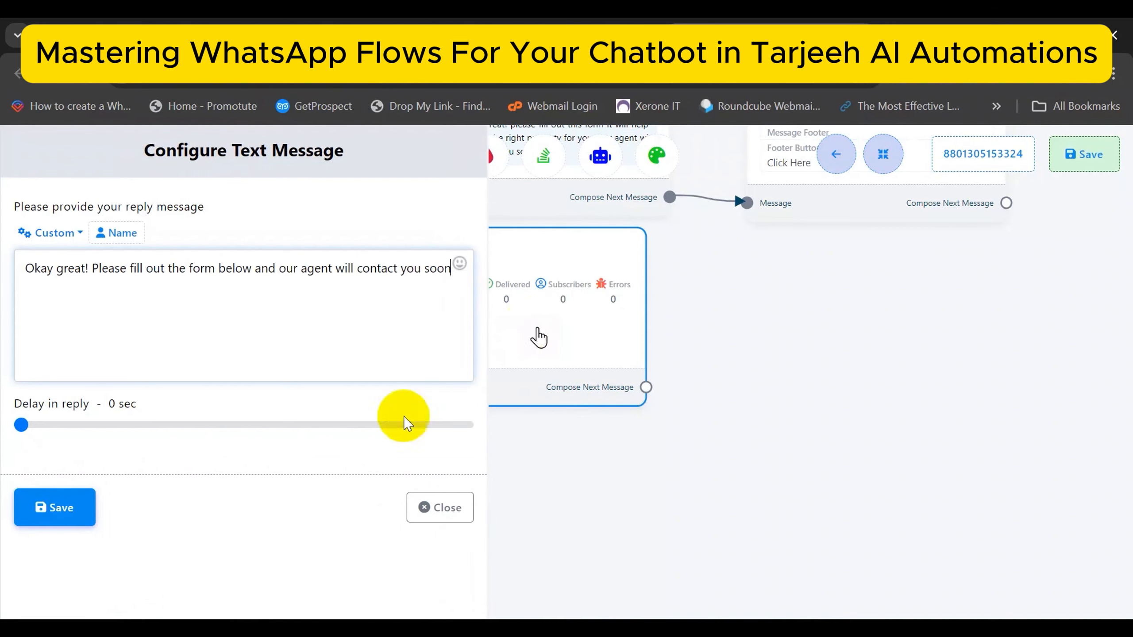
{"action": "left_click", "coordinate": [71, 514]}
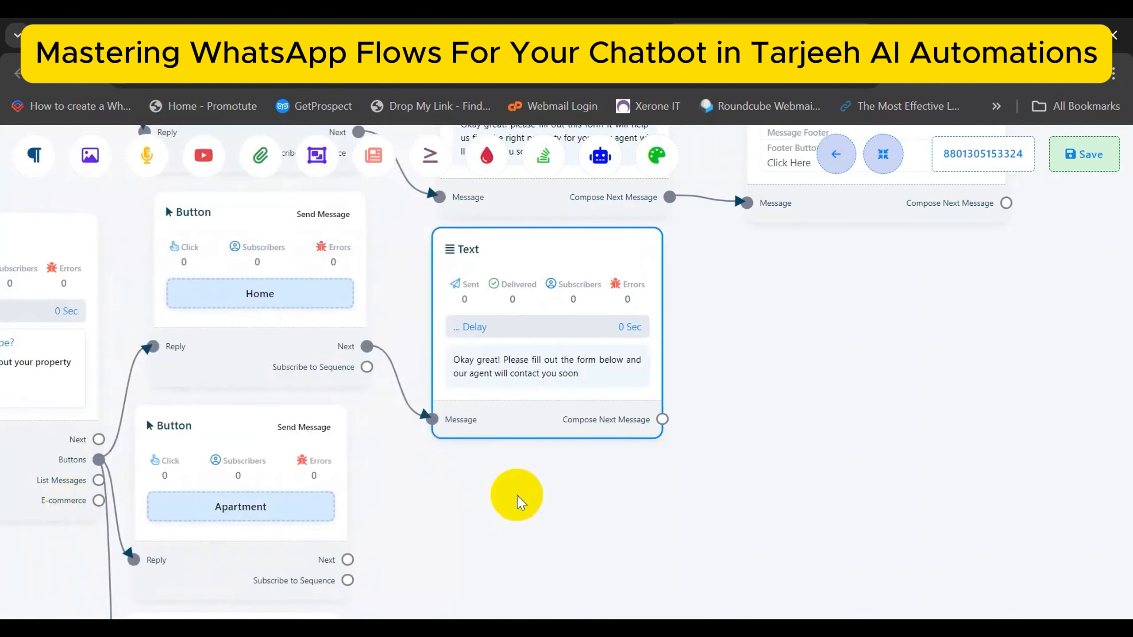
{"action": "left_click_drag", "start_coordinate": [518, 498], "coordinate": [289, 480]}
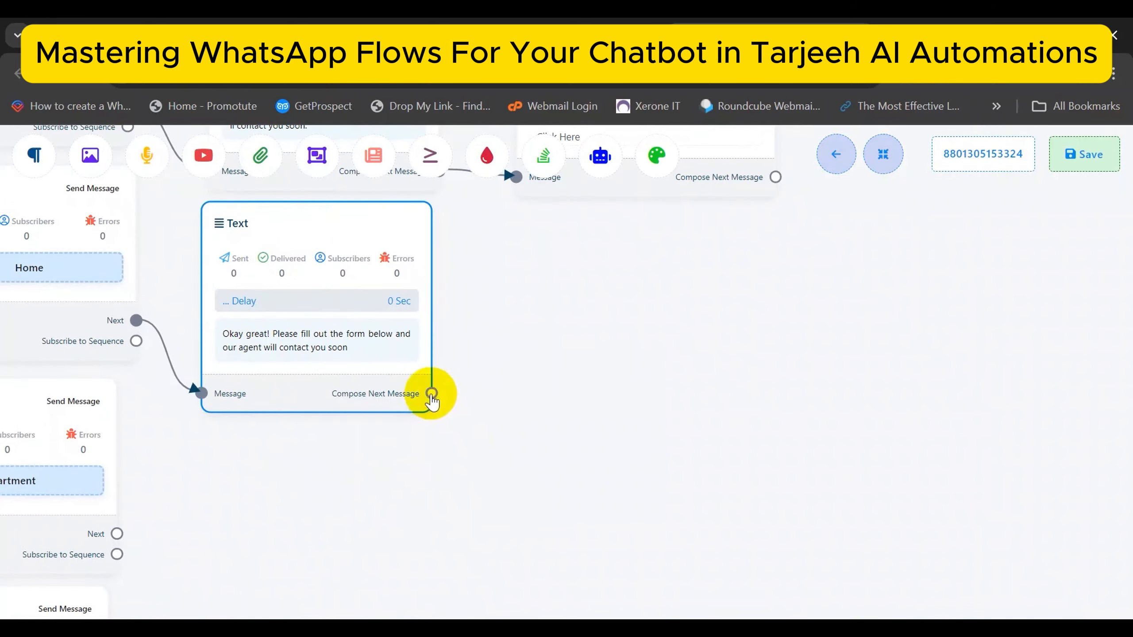
{"action": "left_click_drag", "start_coordinate": [432, 393], "coordinate": [517, 248]}
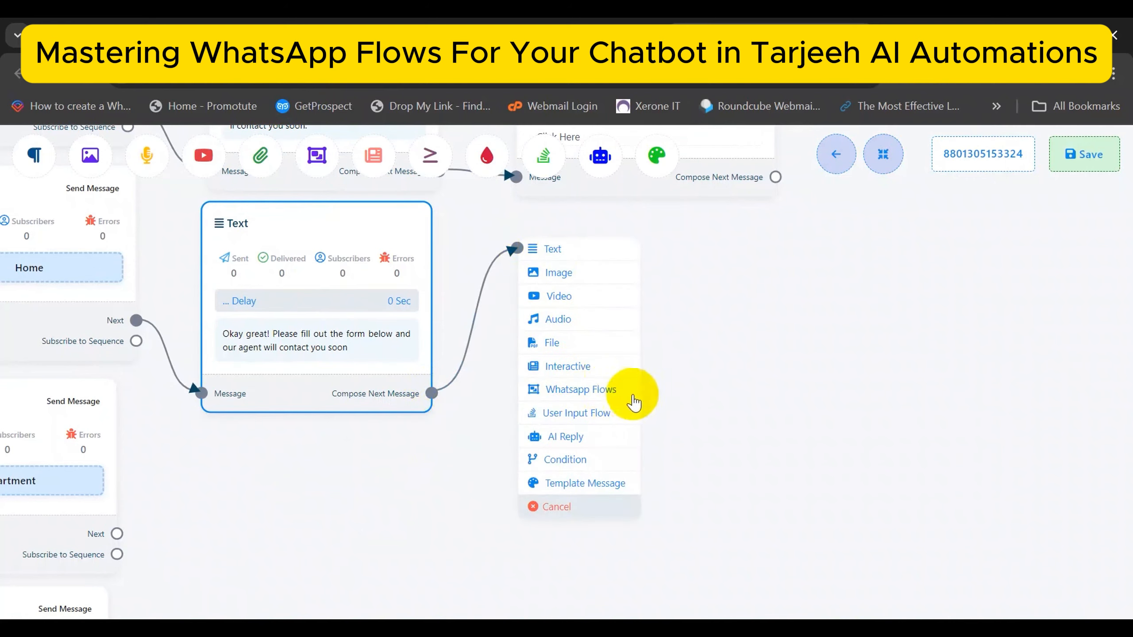
{"action": "left_click", "coordinate": [609, 513]}
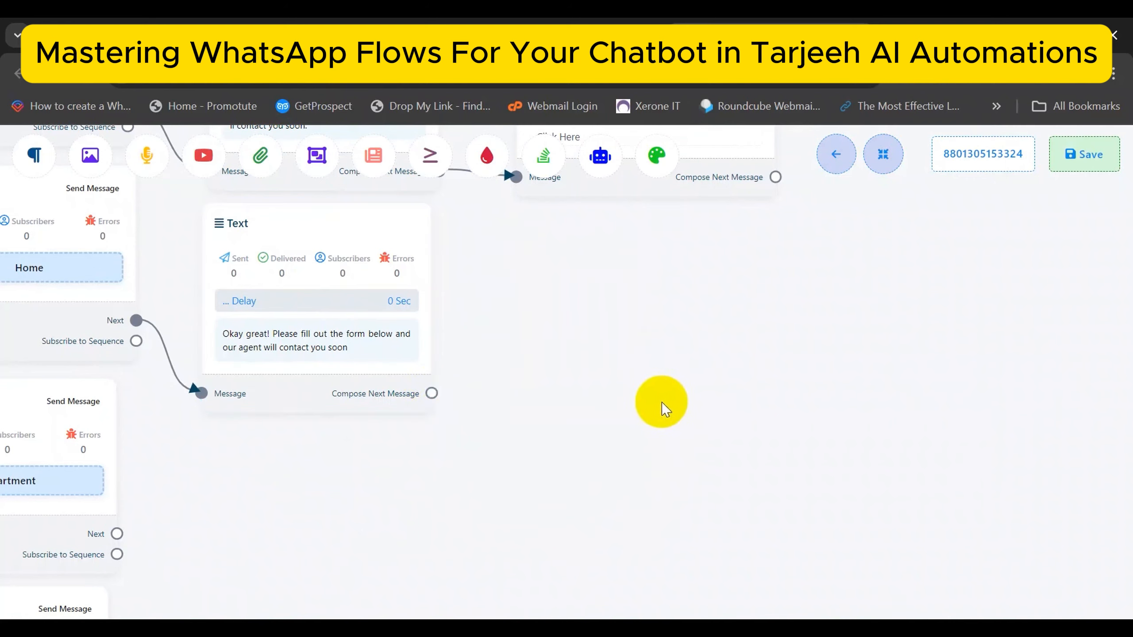
{"action": "left_click_drag", "start_coordinate": [636, 333], "coordinate": [647, 502]}
{"action": "right_click", "coordinate": [628, 329]}
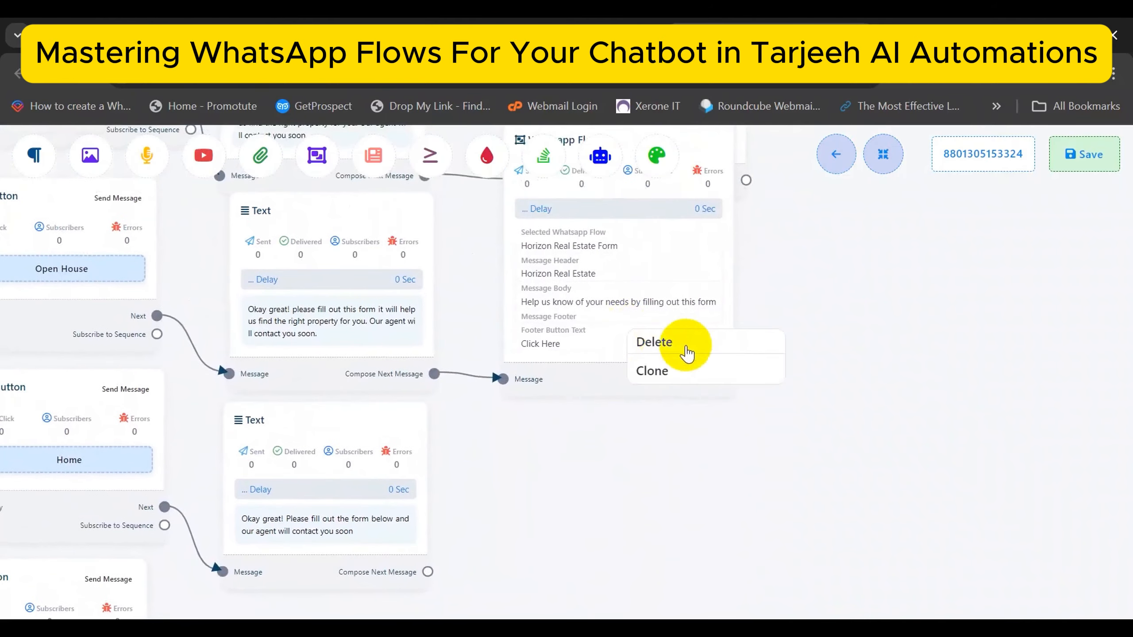
{"action": "left_click", "coordinate": [633, 444]}
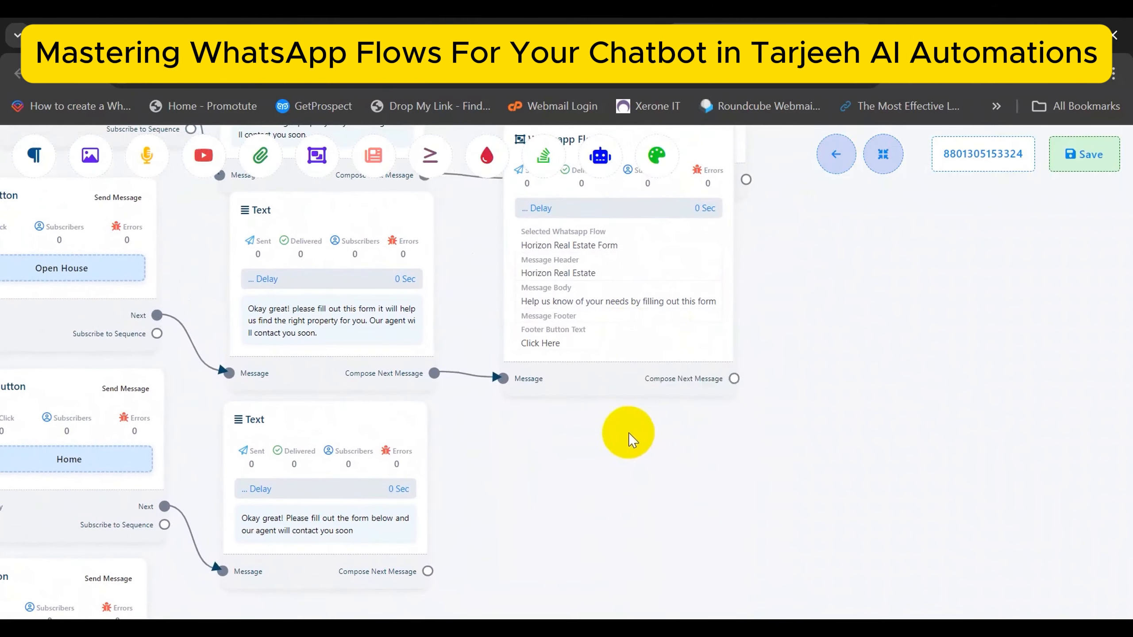
Clone the Horizon Real Estate Form Whatsapp Flows block and connect the Home branch's Text block to the copy
{"action": "left_click_drag", "start_coordinate": [738, 486], "coordinate": [826, 401]}
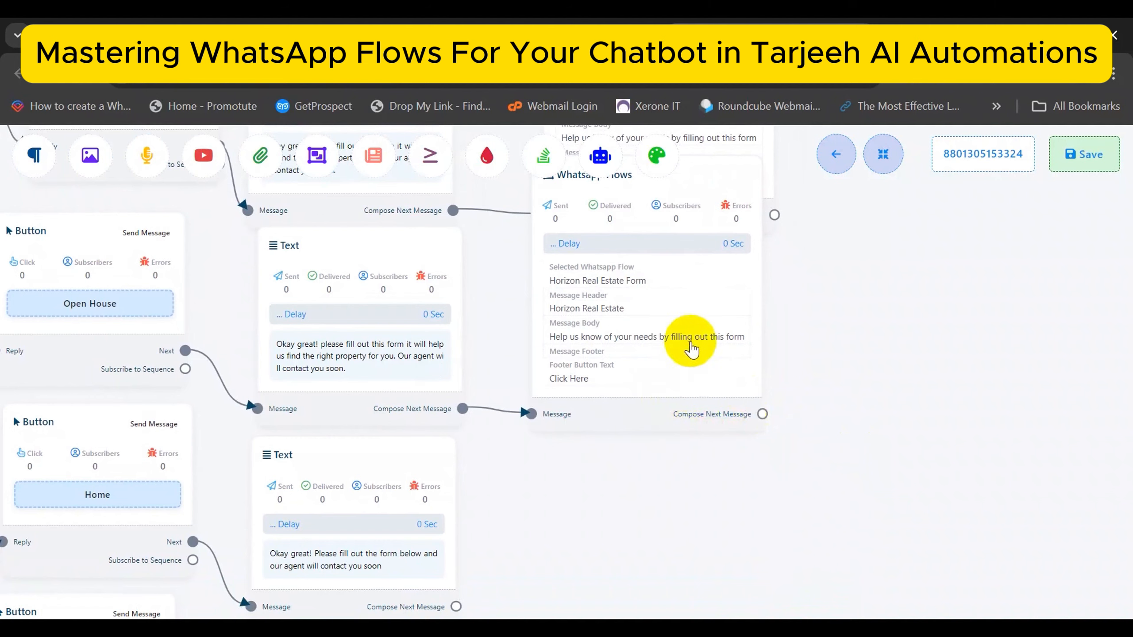
{"action": "right_click", "coordinate": [691, 344]}
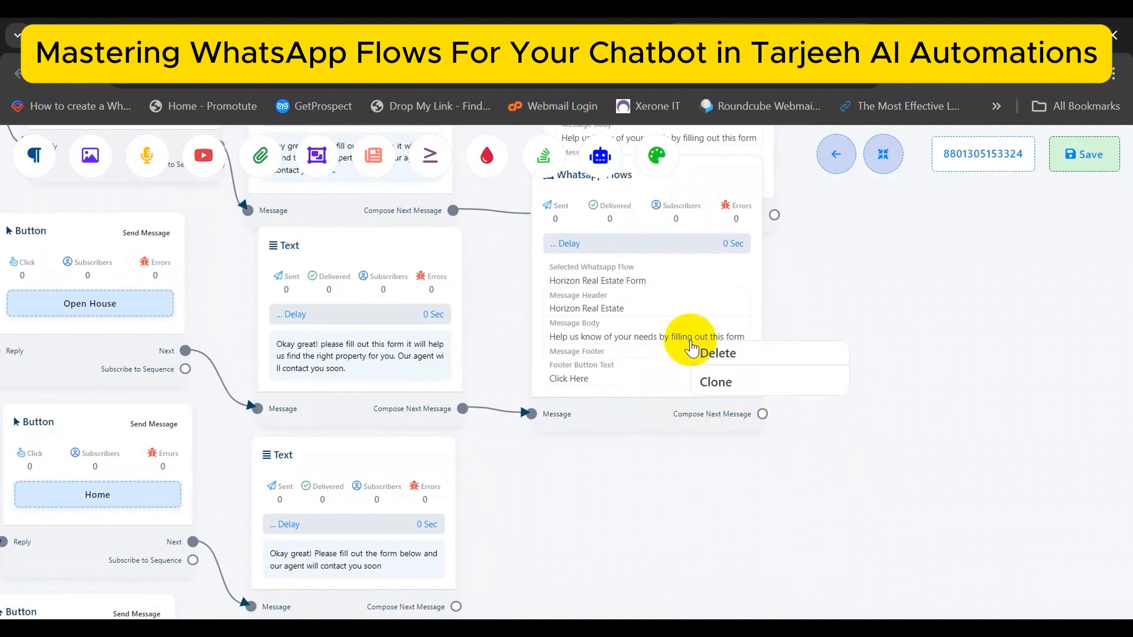
{"action": "left_click", "coordinate": [718, 386]}
{"action": "left_click_drag", "start_coordinate": [691, 359], "coordinate": [690, 520]}
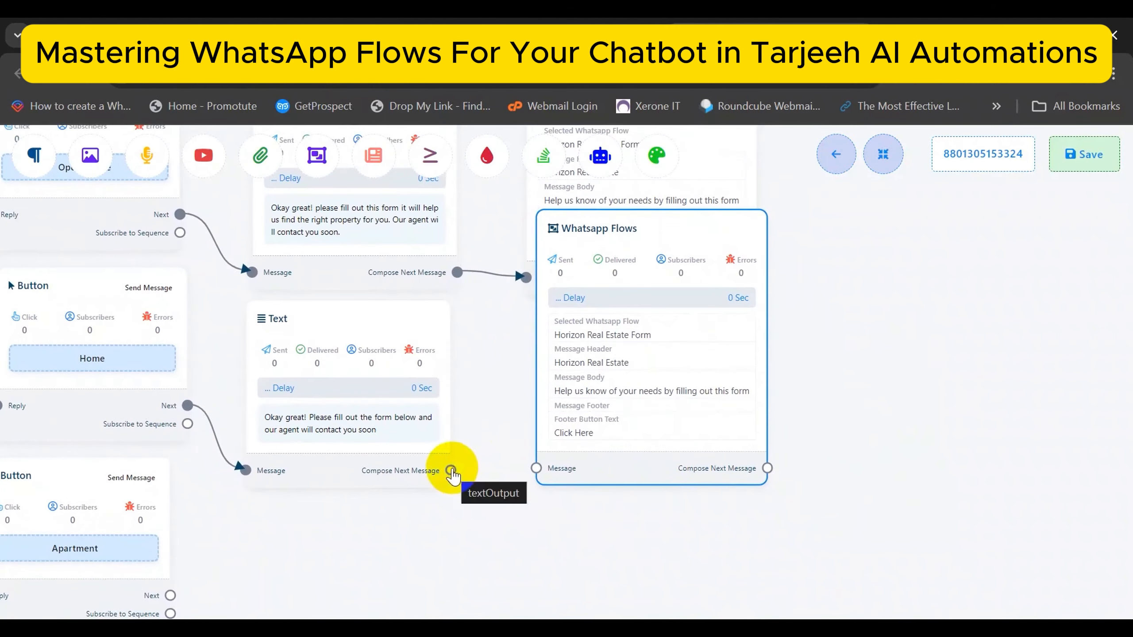
{"action": "left_click_drag", "start_coordinate": [451, 470], "coordinate": [538, 468]}
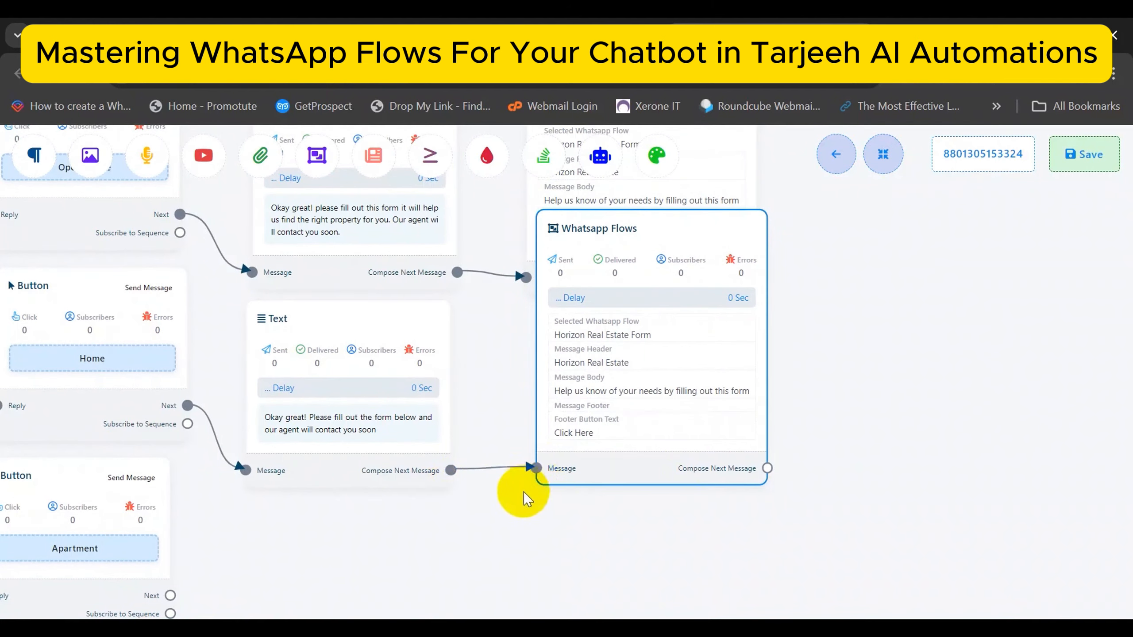
Clone the Home branch's Text block, place the copy below it, and connect the Apartment button's Next output to it
{"action": "left_click_drag", "start_coordinate": [508, 504], "coordinate": [527, 490]}
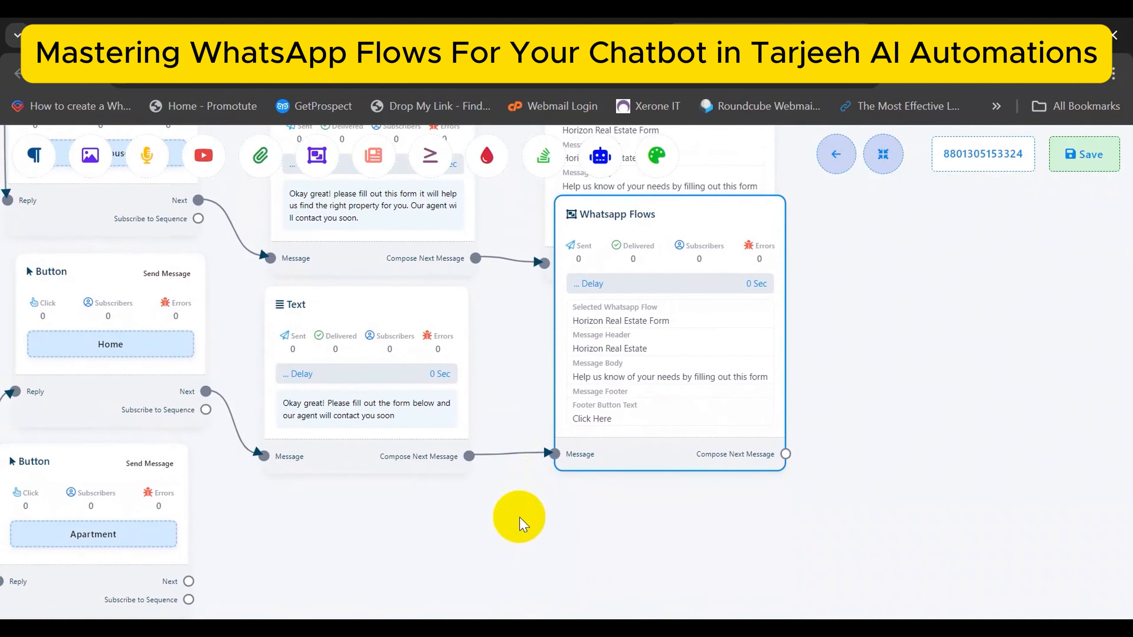
{"action": "left_click_drag", "start_coordinate": [524, 531], "coordinate": [583, 472]}
{"action": "left_click_drag", "start_coordinate": [463, 496], "coordinate": [565, 445]}
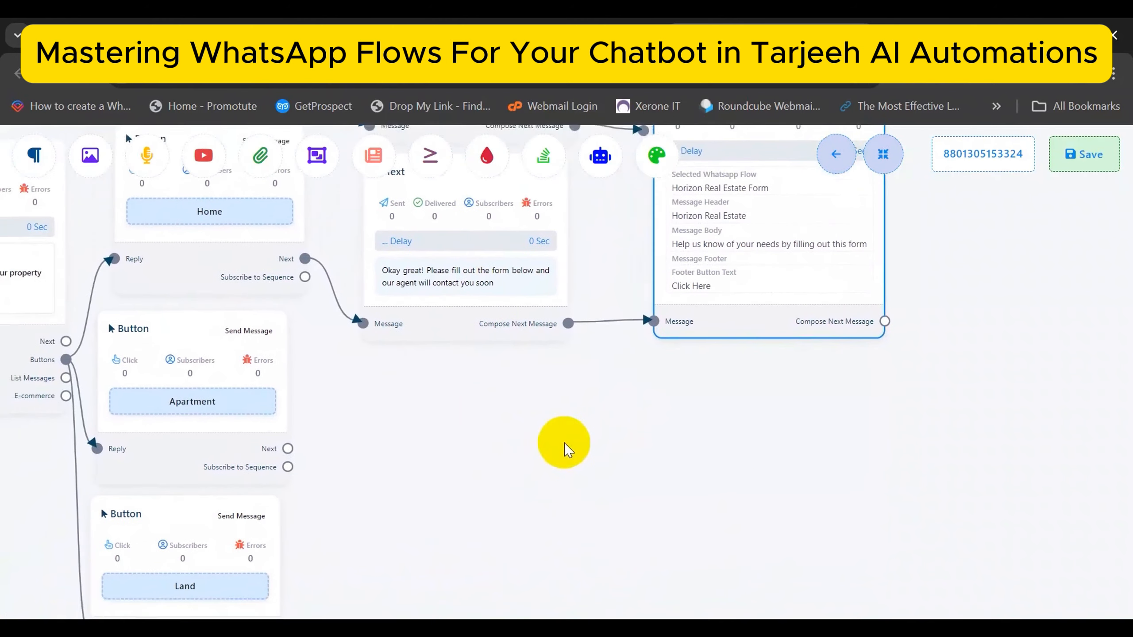
{"action": "right_click", "coordinate": [443, 318]}
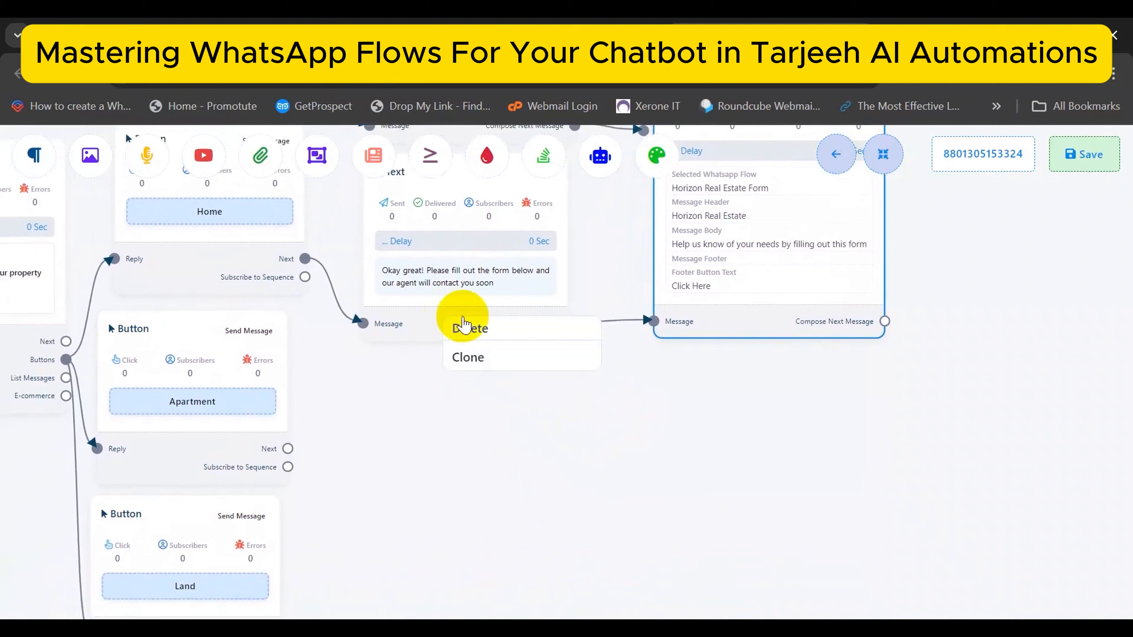
{"action": "left_click", "coordinate": [475, 367]}
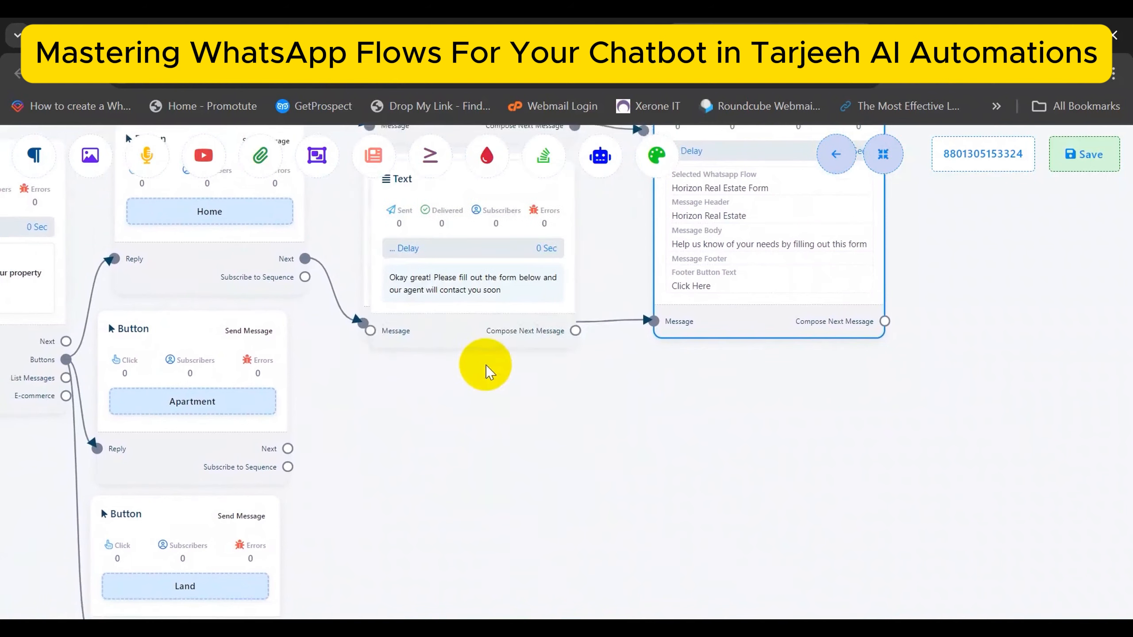
{"action": "left_click_drag", "start_coordinate": [498, 266], "coordinate": [489, 380]}
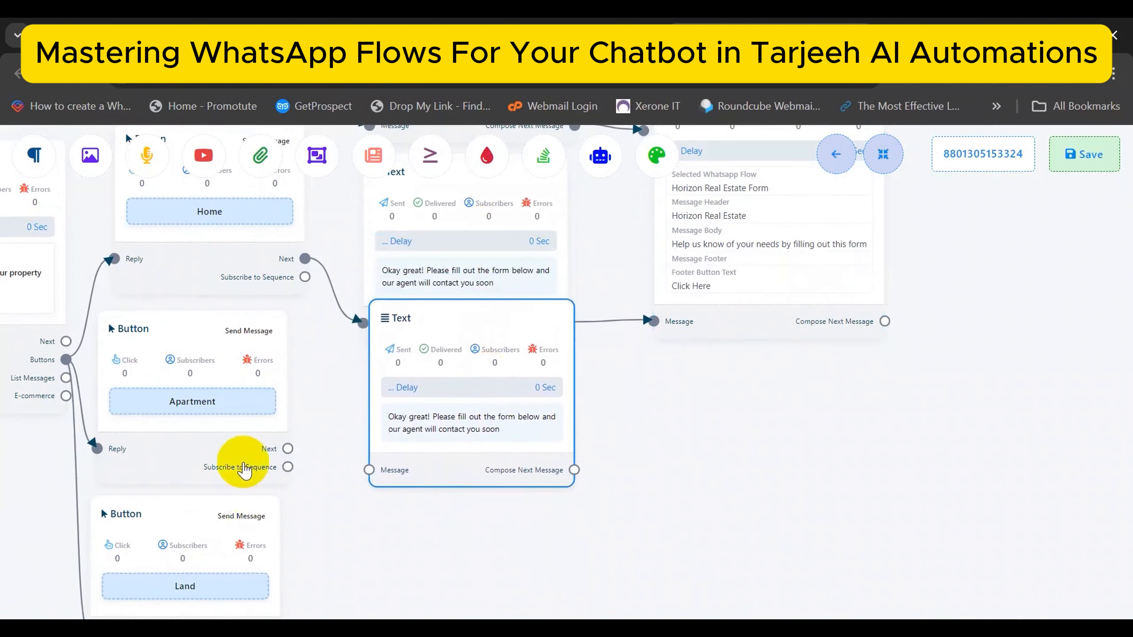
{"action": "left_click_drag", "start_coordinate": [287, 448], "coordinate": [366, 469]}
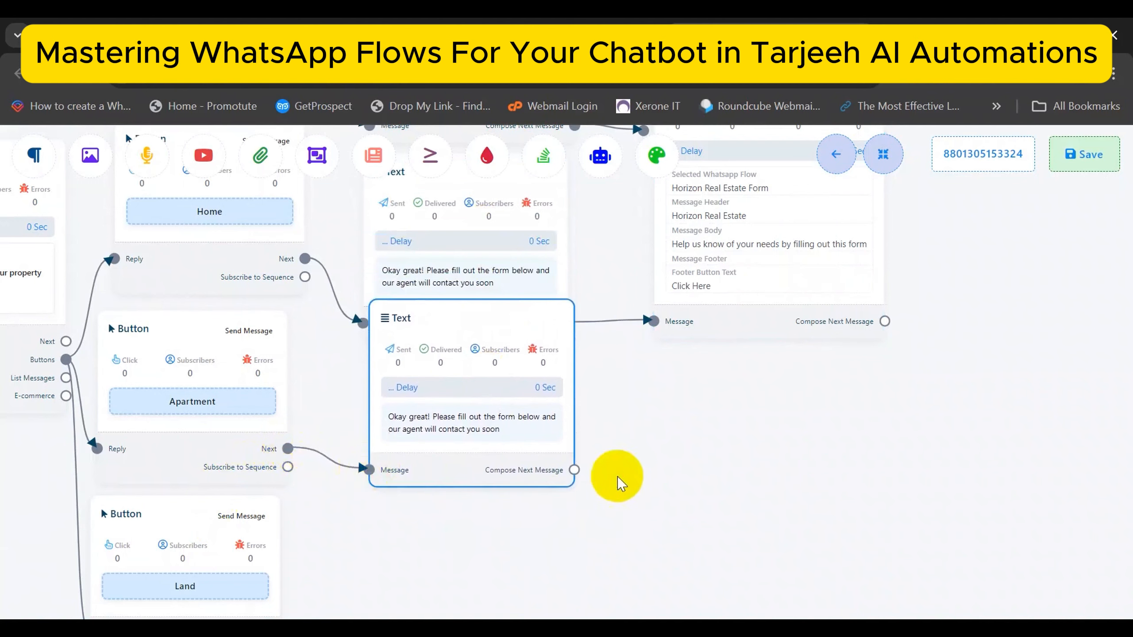
Clone the Whatsapp Flows block and link the Apartment branch's Text block to the copy
{"action": "left_click_drag", "start_coordinate": [716, 442], "coordinate": [651, 466]}
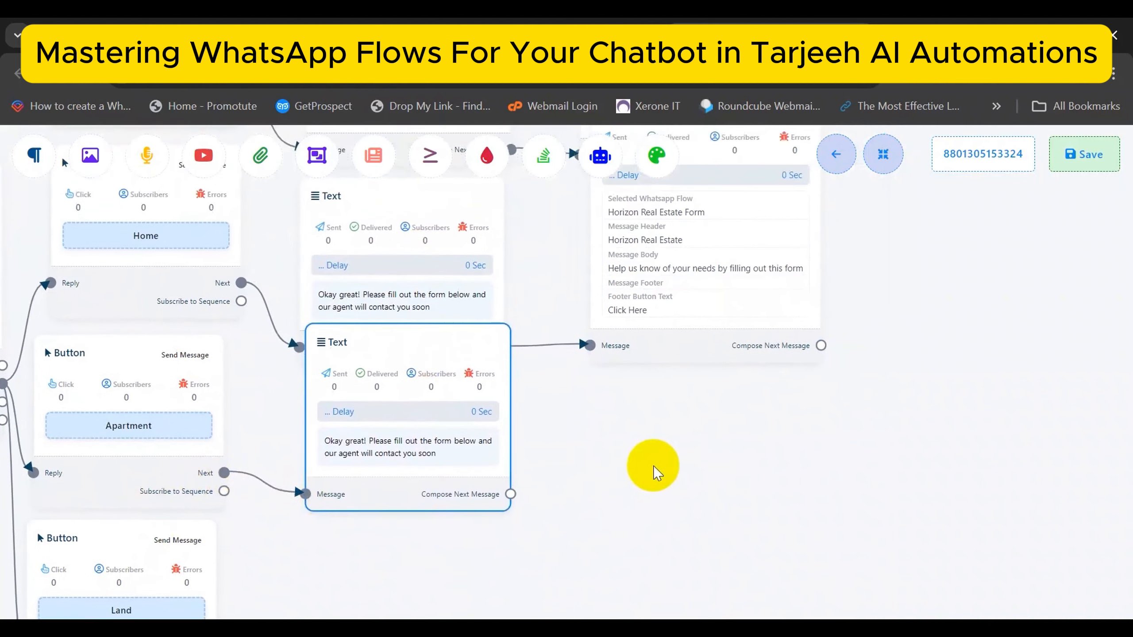
{"action": "right_click", "coordinate": [671, 357]}
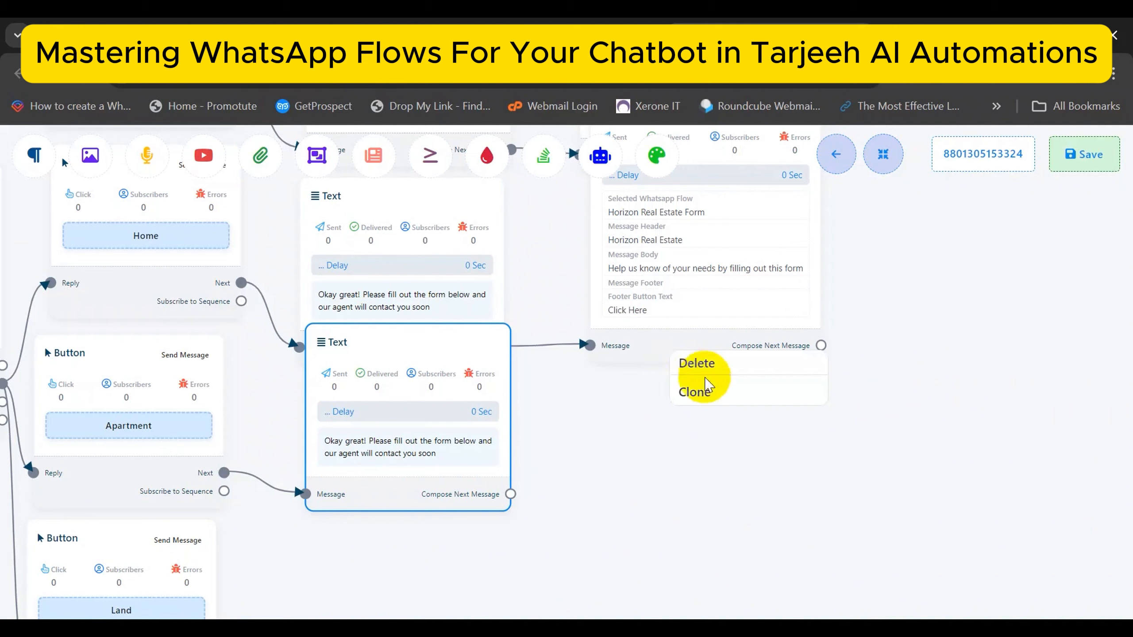
{"action": "left_click", "coordinate": [709, 395]}
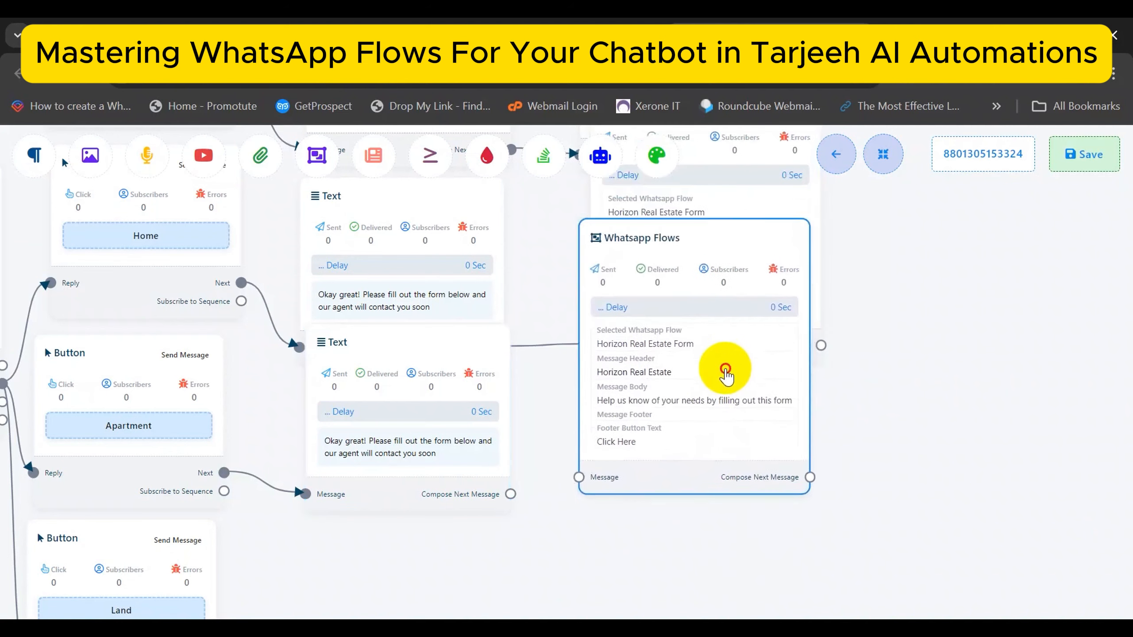
{"action": "left_click_drag", "start_coordinate": [726, 367], "coordinate": [733, 377]}
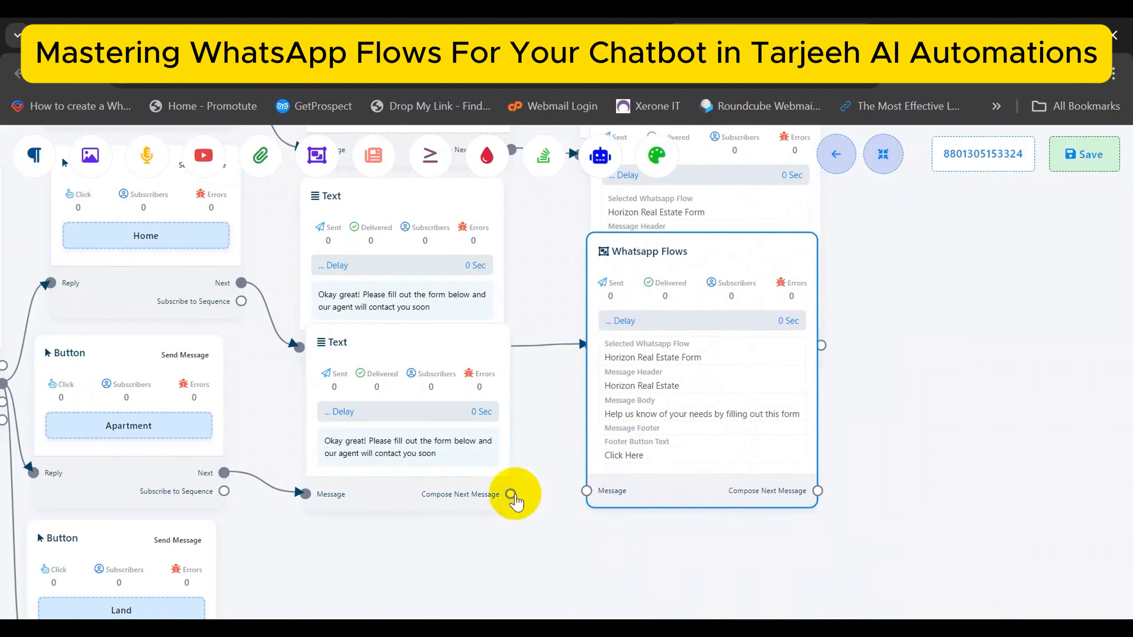
{"action": "mouse_move", "coordinate": [513, 495]}
{"action": "left_mouse_down"}
{"action": "mouse_move", "coordinate": [561, 480]}
{"action": "mouse_move", "coordinate": [586, 491]}
{"action": "mouse_move", "coordinate": [617, 417]}
{"action": "mouse_move", "coordinate": [605, 363]}
{"action": "left_mouse_up"}
Clone the Apartment branch's Text block and connect the Land button's Next output to the copy
{"action": "scroll", "coordinate": [566, 518], "scroll_direction": "down", "scroll_amount": 2}
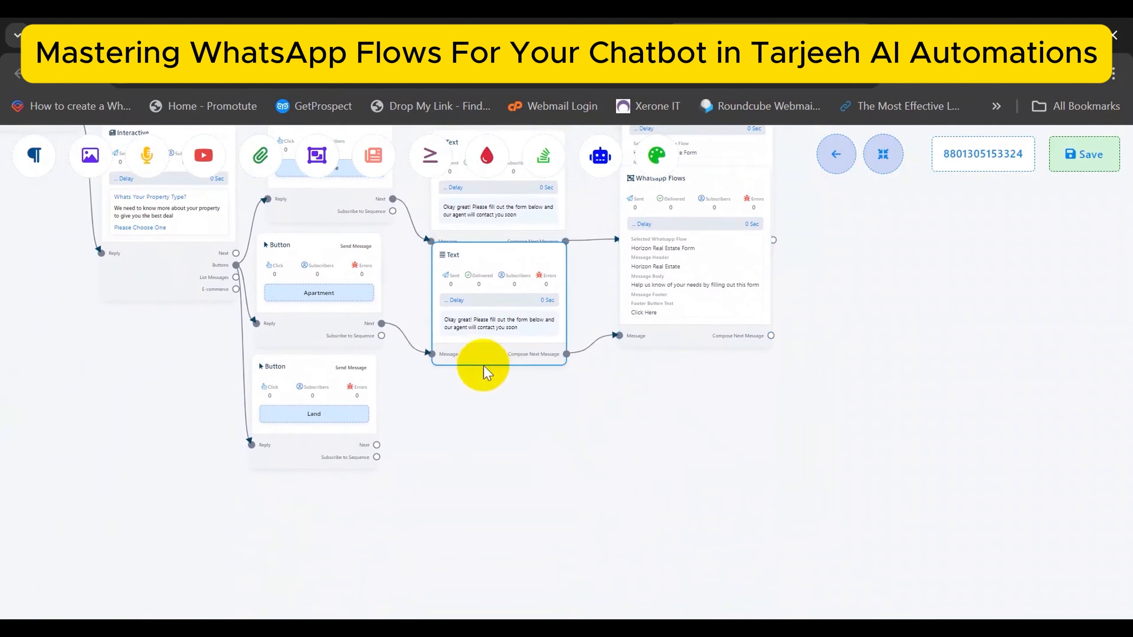
{"action": "right_click", "coordinate": [474, 284]}
{"action": "left_click", "coordinate": [498, 319]}
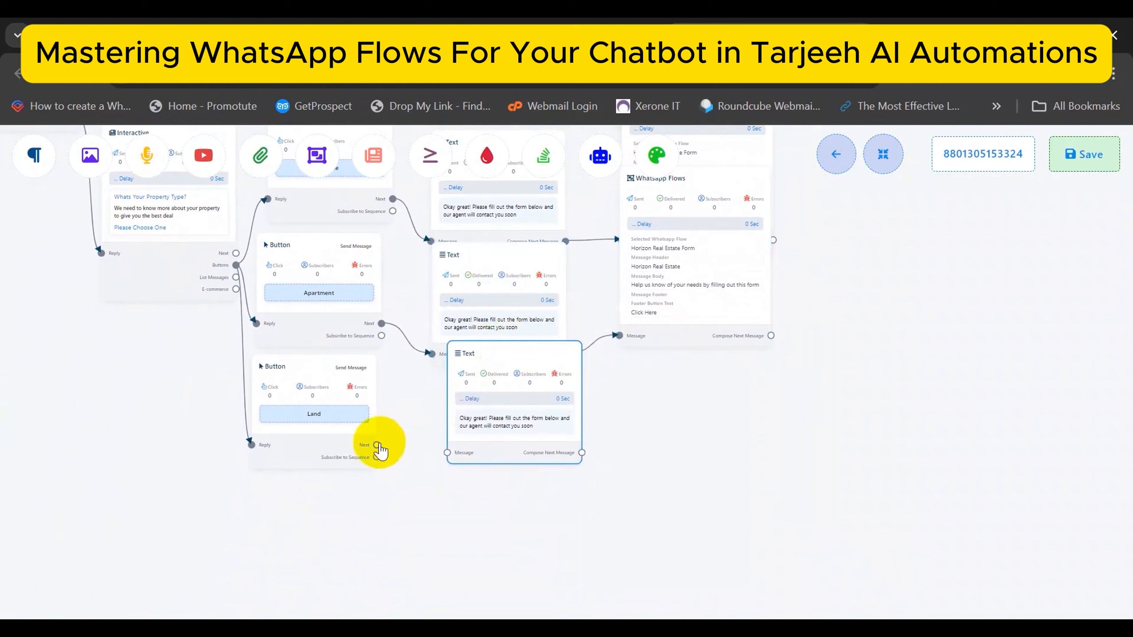
{"action": "left_click_drag", "start_coordinate": [376, 445], "coordinate": [448, 452]}
Clone the Whatsapp Flows block once more and connect it after the Land branch's Text block
{"action": "right_click", "coordinate": [666, 292]}
{"action": "left_click", "coordinate": [683, 328]}
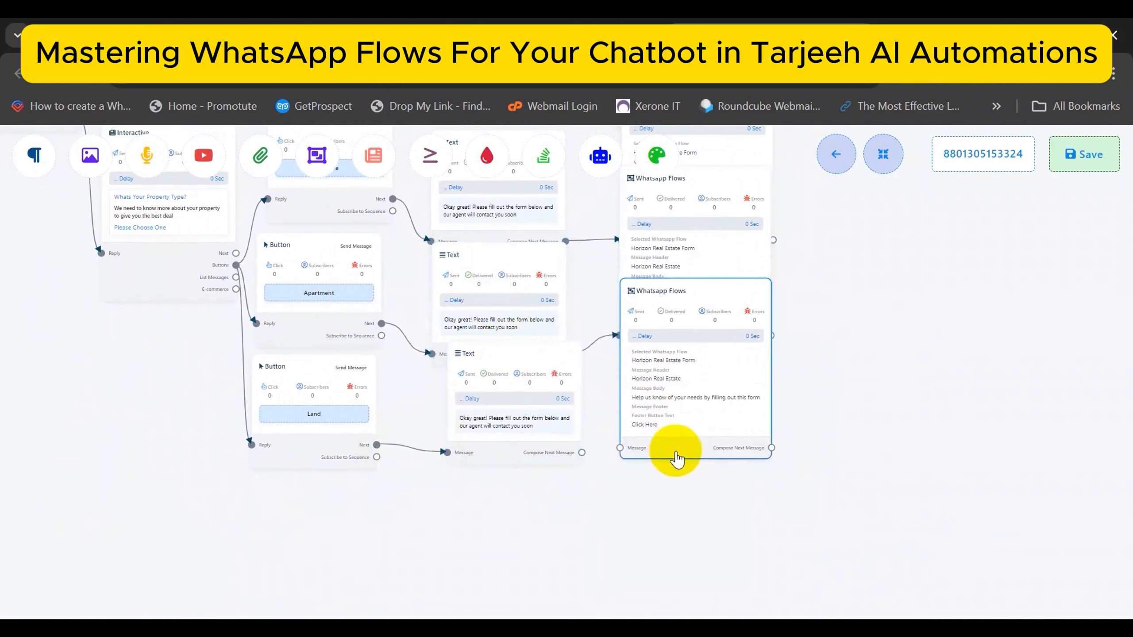
{"action": "left_click_drag", "start_coordinate": [582, 453], "coordinate": [620, 448]}
Auto-arrange all blocks on the canvas and save the bot reply
{"action": "scroll", "coordinate": [863, 397], "scroll_direction": "down", "scroll_amount": 5}
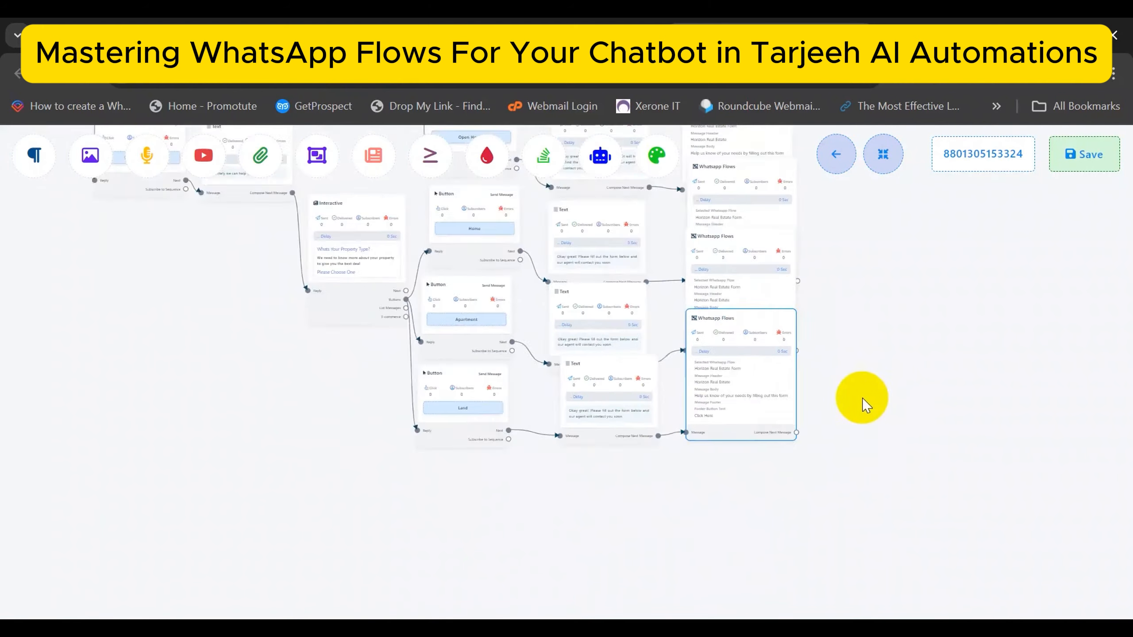
{"action": "scroll", "coordinate": [877, 450], "scroll_direction": "up", "scroll_amount": 5}
{"action": "left_click_drag", "start_coordinate": [849, 435], "coordinate": [888, 437]}
{"action": "left_click", "coordinate": [885, 156]}
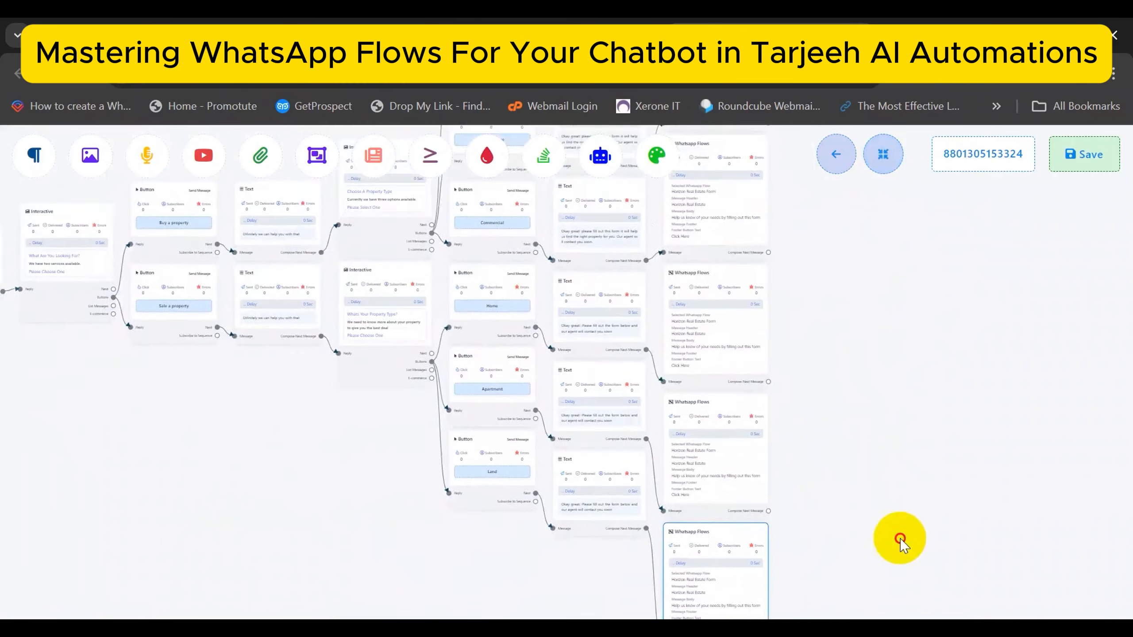
{"action": "scroll", "coordinate": [900, 539], "scroll_direction": "down", "scroll_amount": 3}
{"action": "left_click_drag", "start_coordinate": [905, 348], "coordinate": [886, 456]}
{"action": "scroll", "coordinate": [888, 462], "scroll_direction": "down", "scroll_amount": 3}
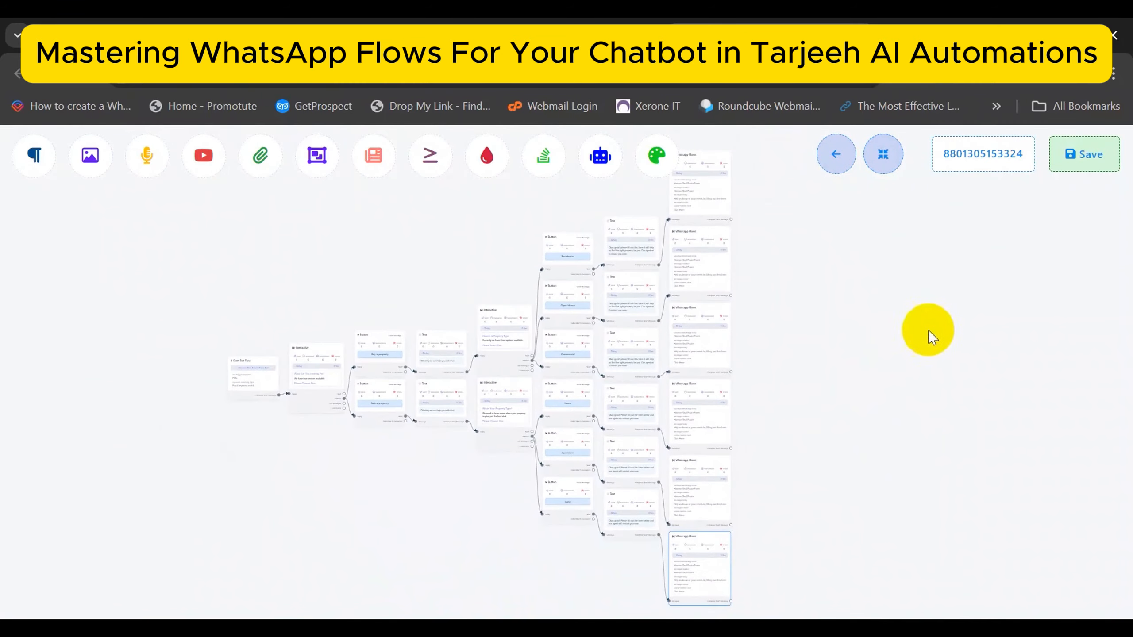
{"action": "left_click", "coordinate": [1074, 166]}
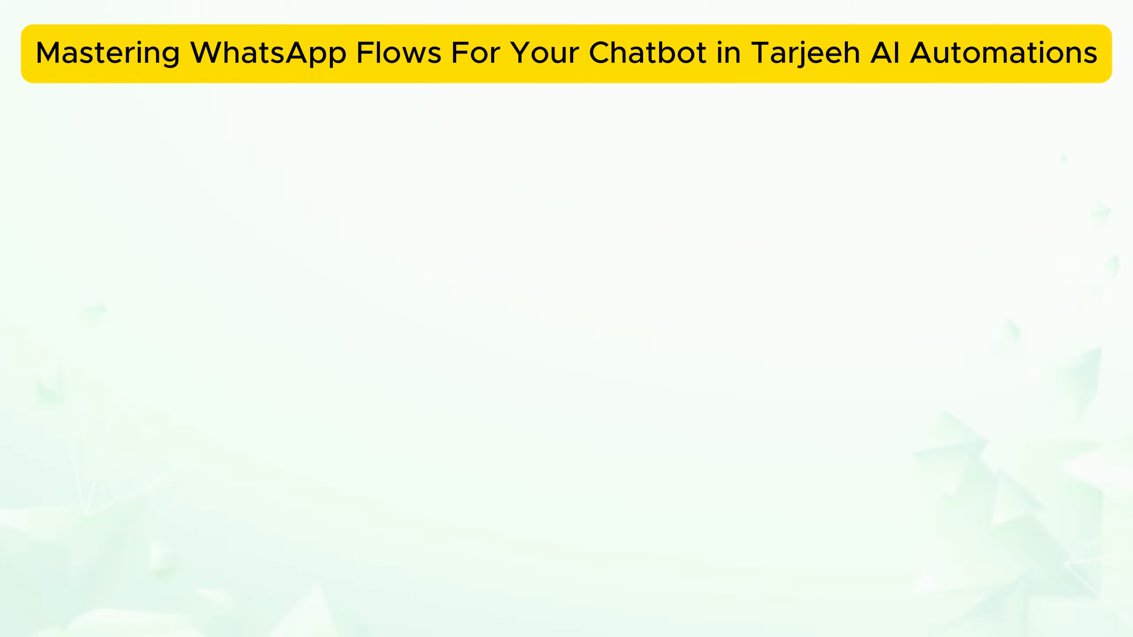
Test the bot in the WhatsApp chat by sending "Hola", choosing Buy a property, and selecting Residential
{"action": "type", "text": "Hola"}
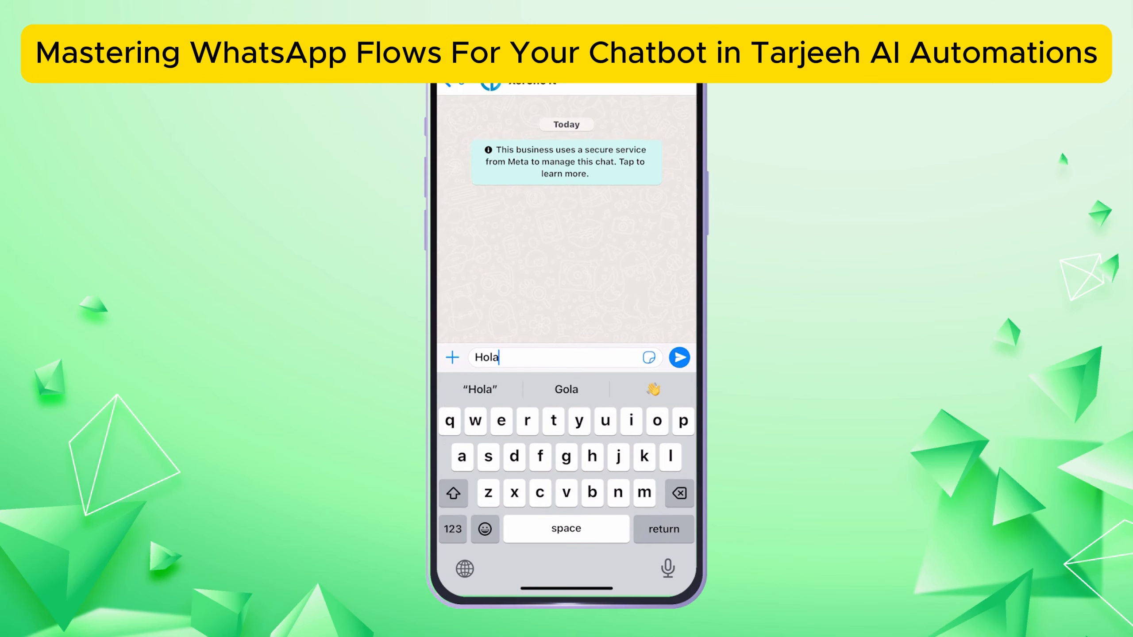
{"action": "left_click", "coordinate": [679, 358]}
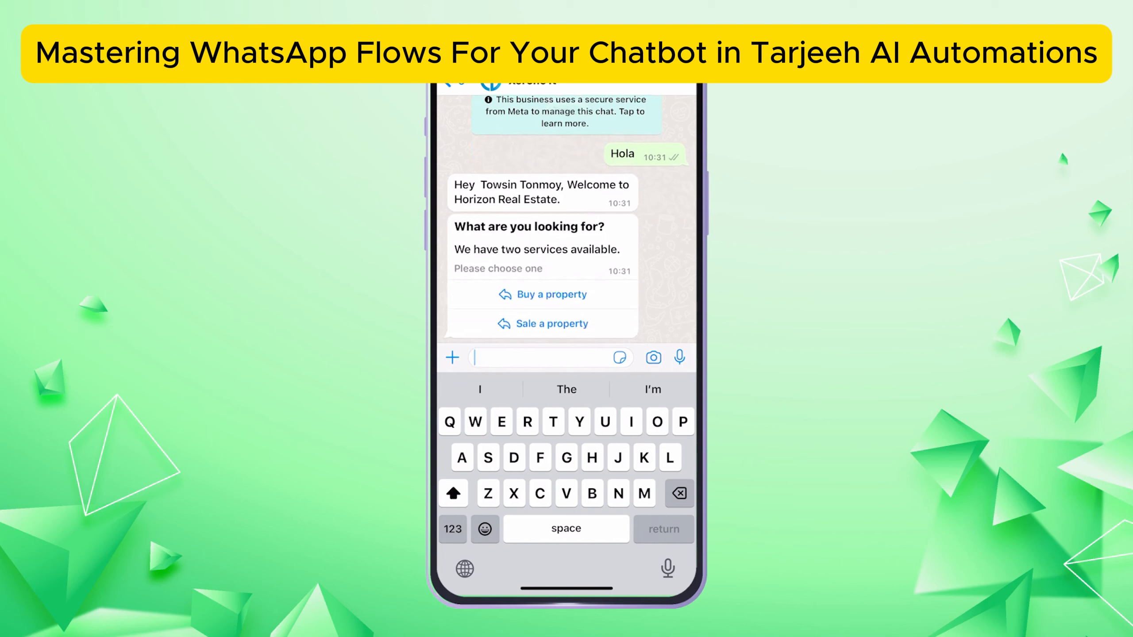
{"action": "left_click", "coordinate": [552, 295]}
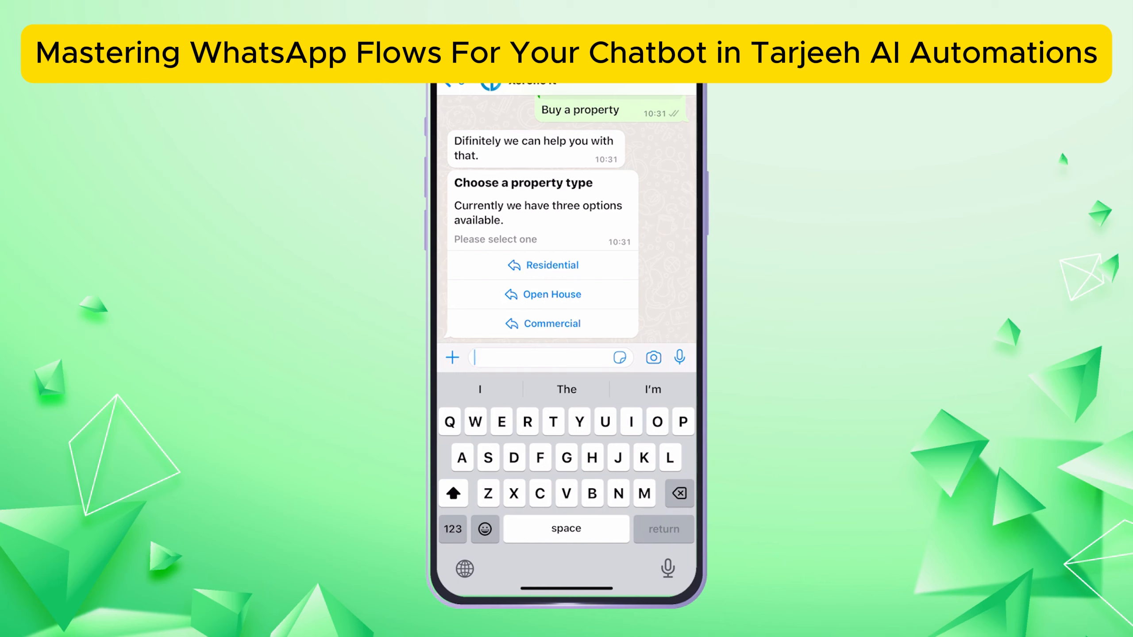
{"action": "left_click", "coordinate": [545, 265]}
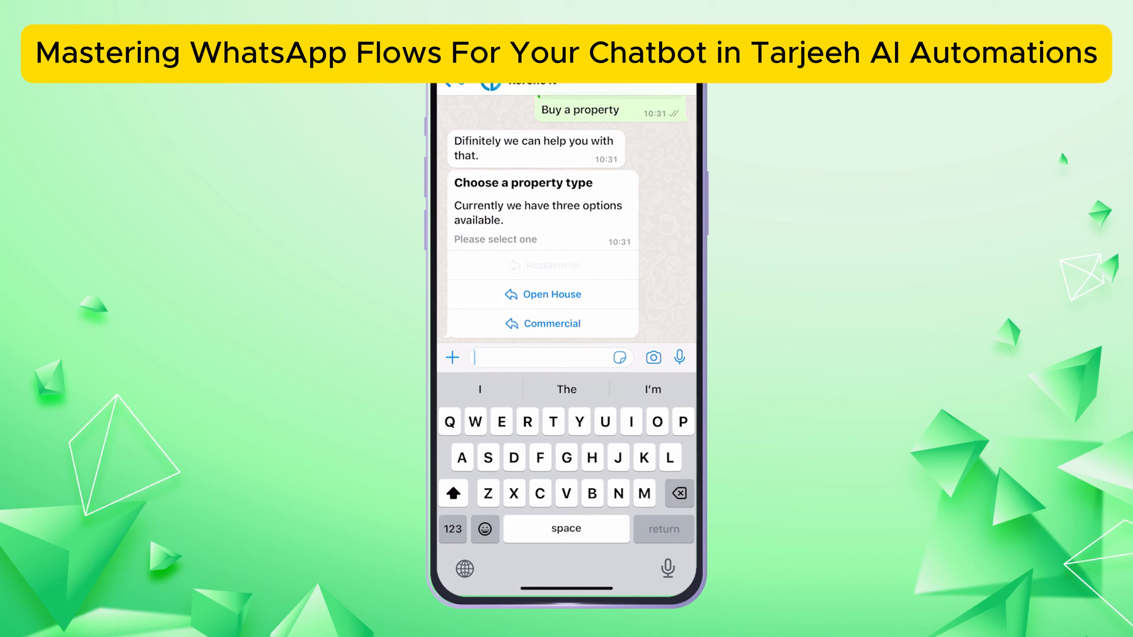